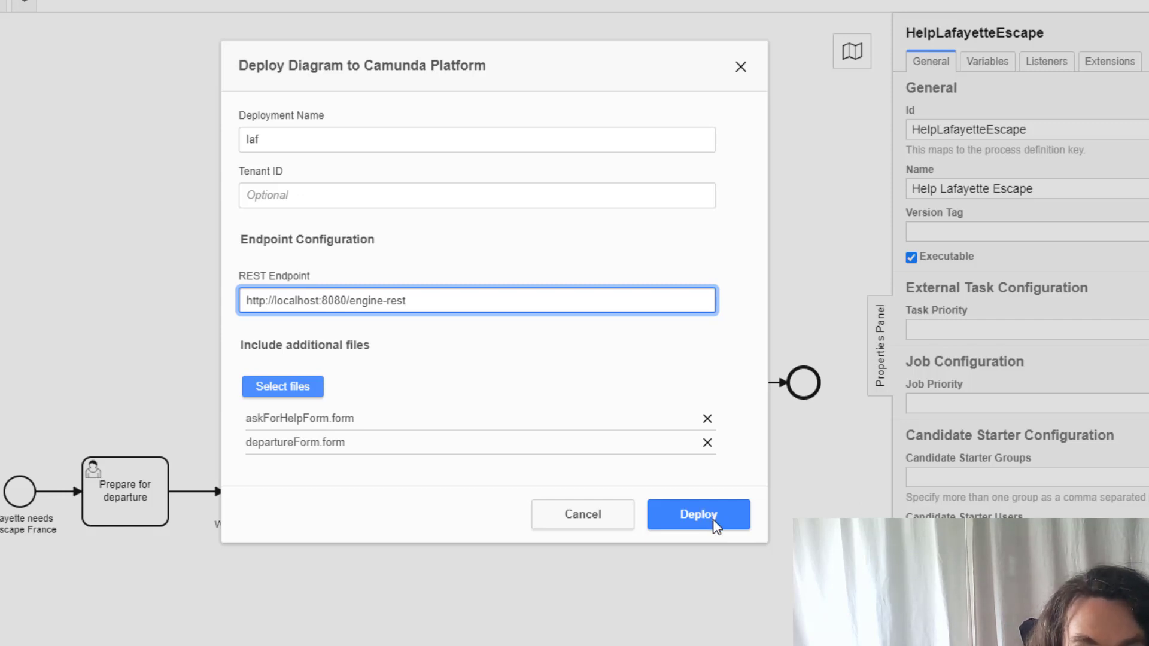
# Deploy the laf diagram with its two forms, and display definition version 3 of Help Lafayette Escape in Camunda Cockpit
pyautogui.click(715, 525)
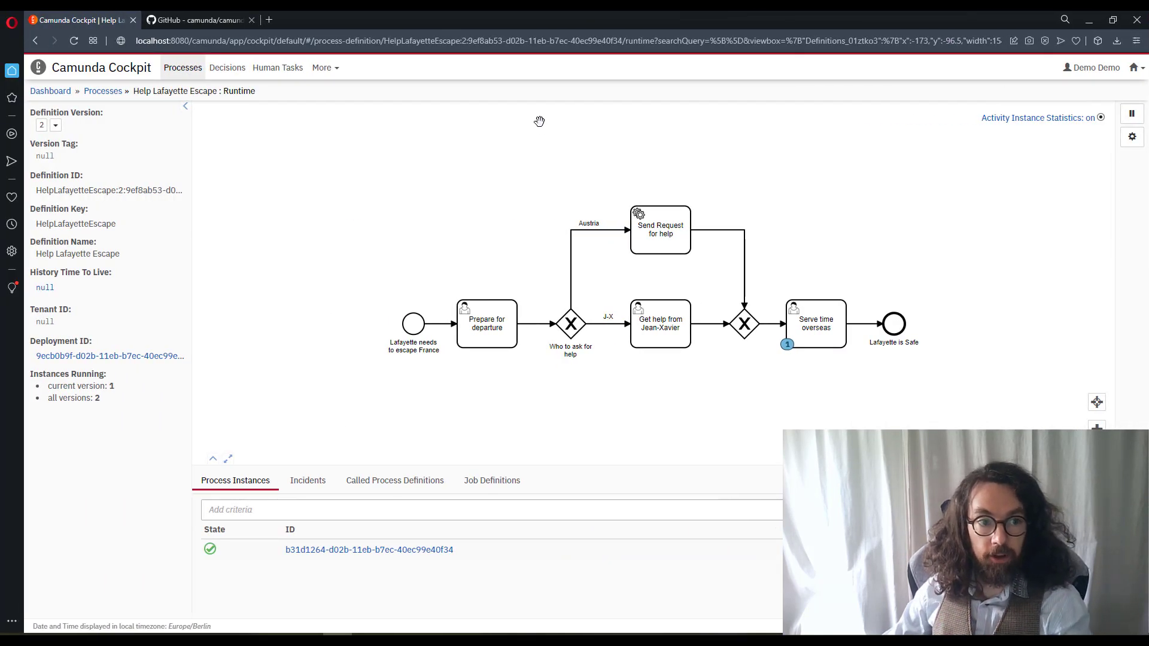
pyautogui.click(58, 127)
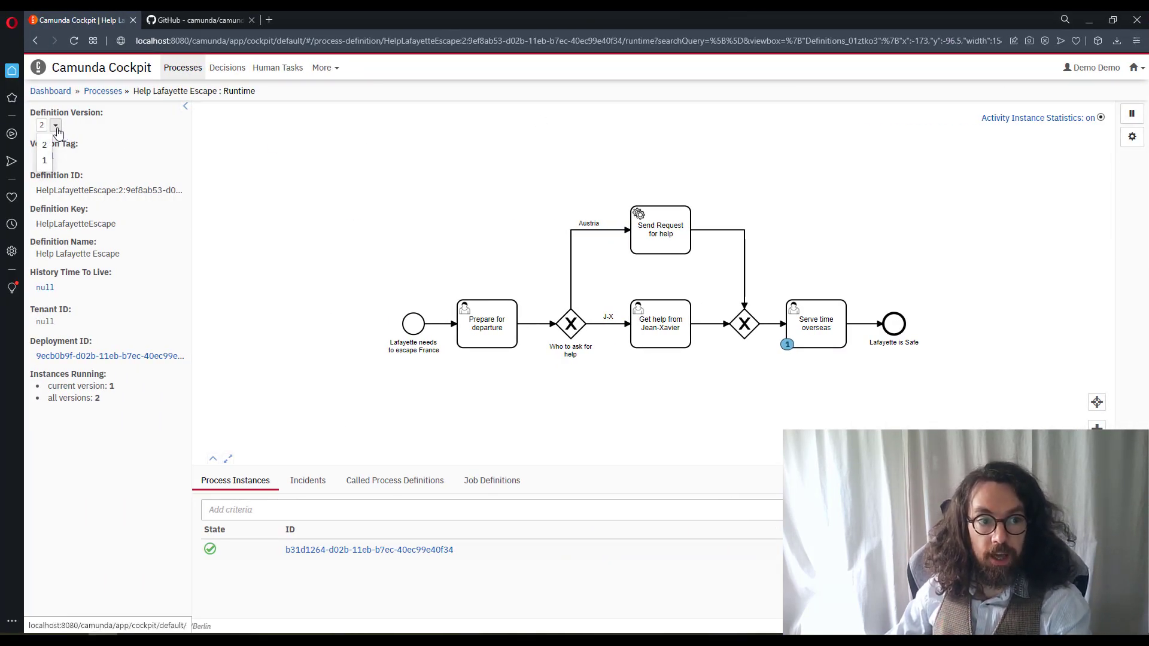
pyautogui.click(75, 42)
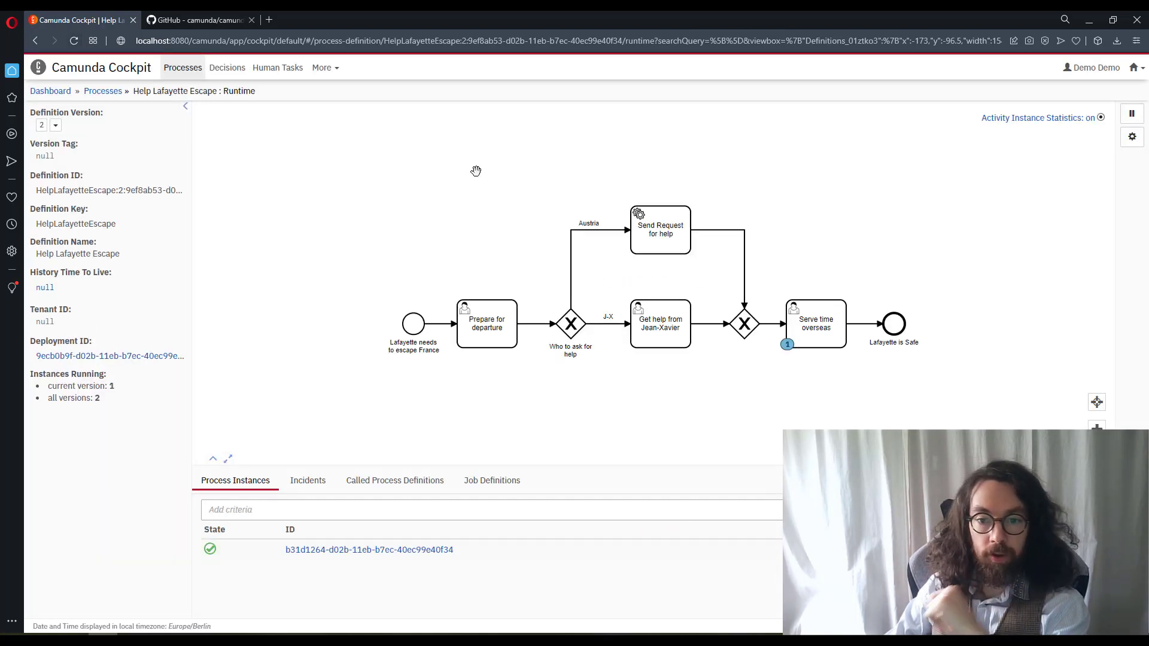
pyautogui.click(55, 125)
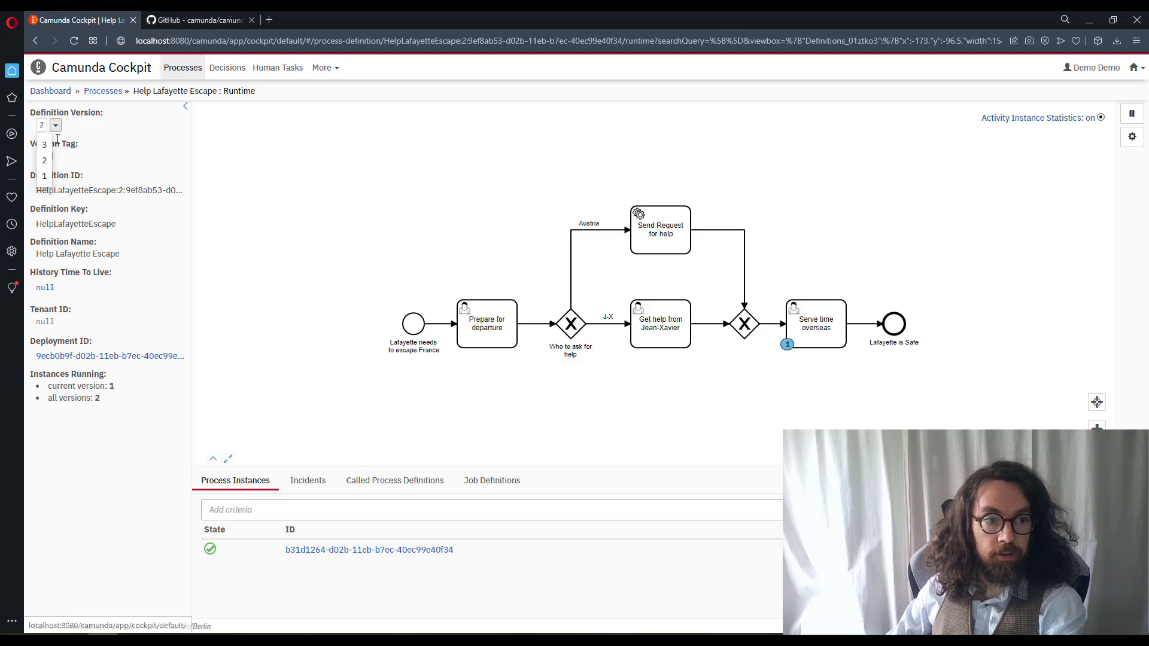
pyautogui.click(48, 150)
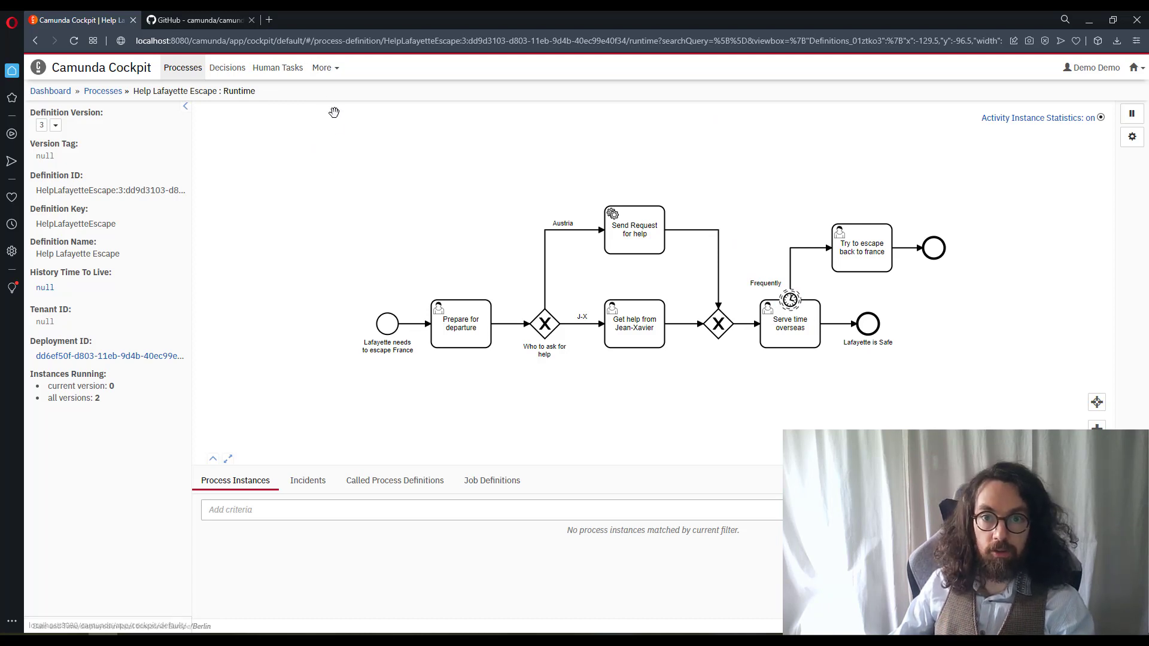
# Open the Camunda Platform REST API documentation at localhost:8080/swaggerui in a new browser tab
pyautogui.click(271, 19)
pyautogui.write('localhost:8080')
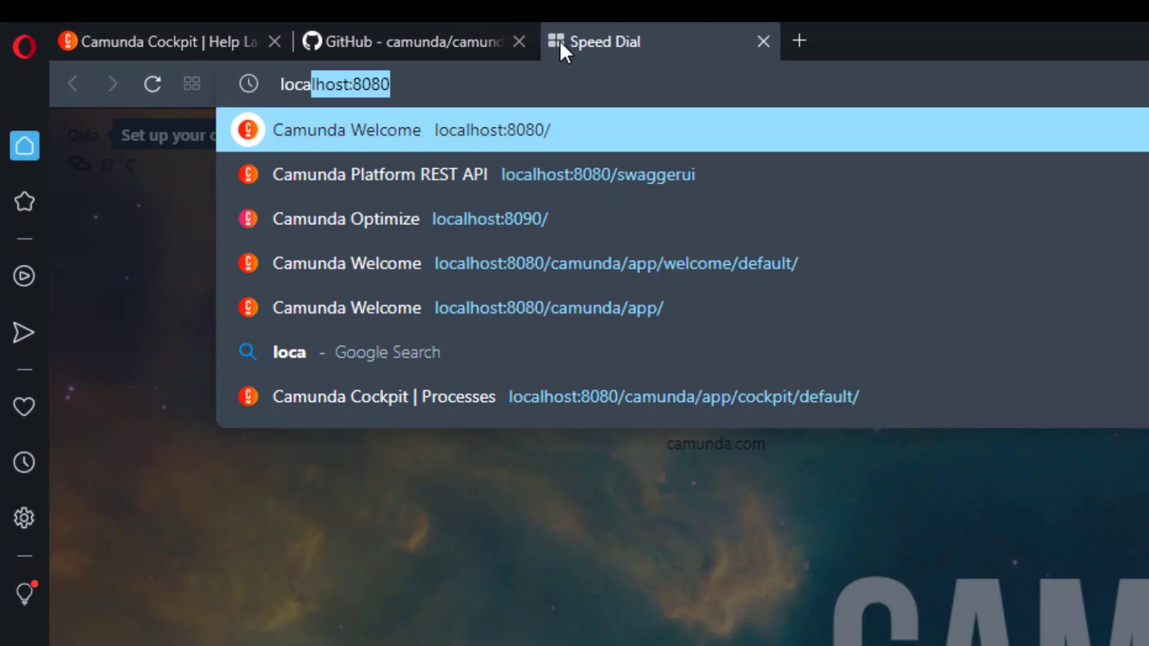
pyautogui.press('Right')
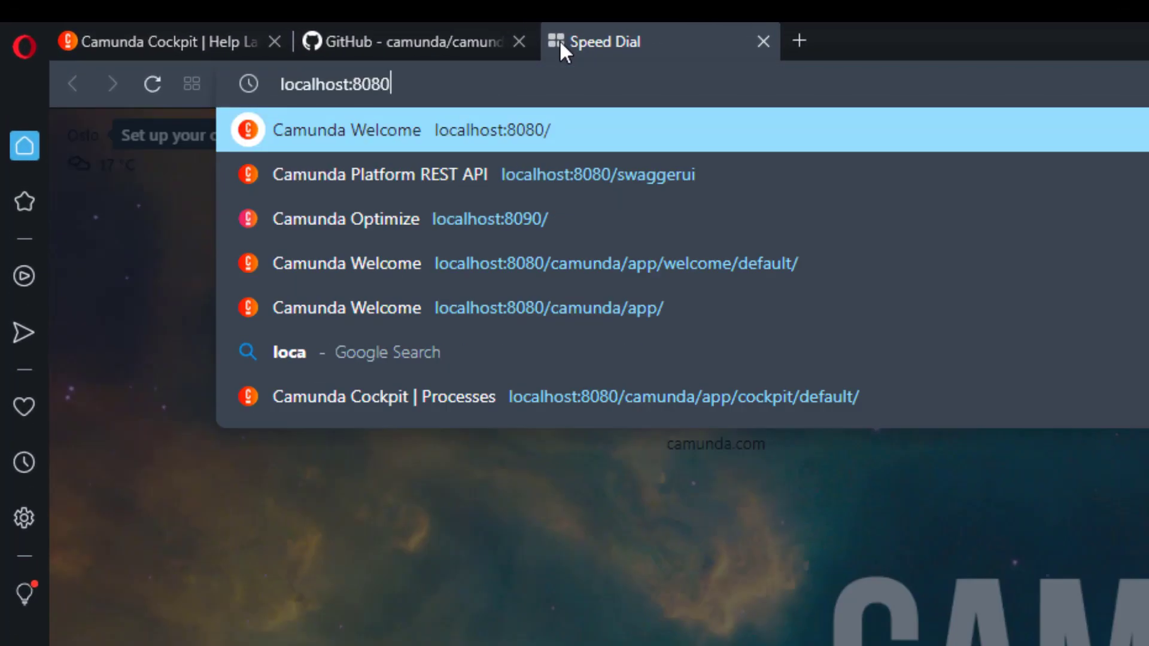
pyautogui.write('/sw')
pyautogui.press('Return')
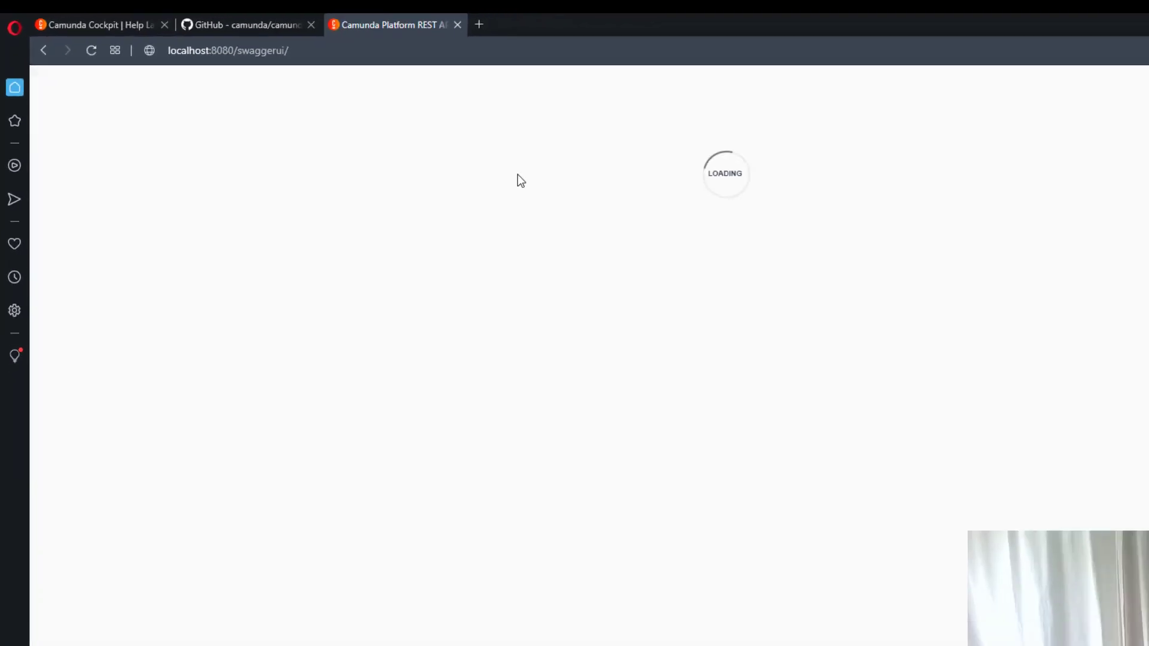
# Find the Process Definition group in the REST API list and expand its endpoints
pyautogui.scroll(-4, 908, 349)
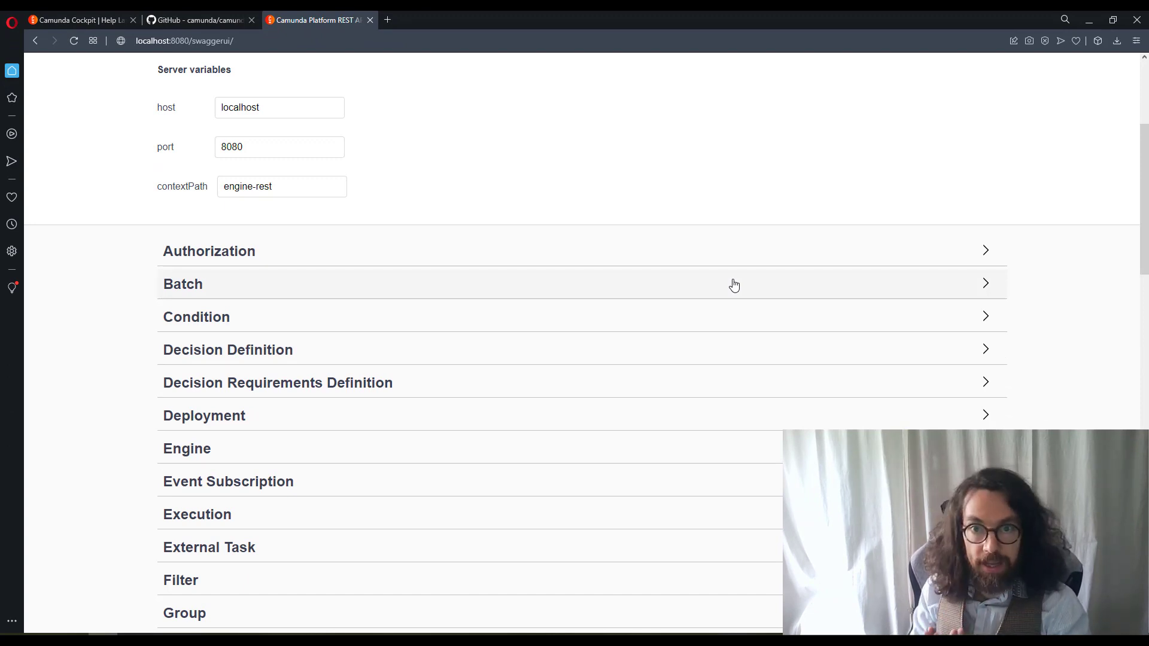
pyautogui.scroll(3, 738, 273)
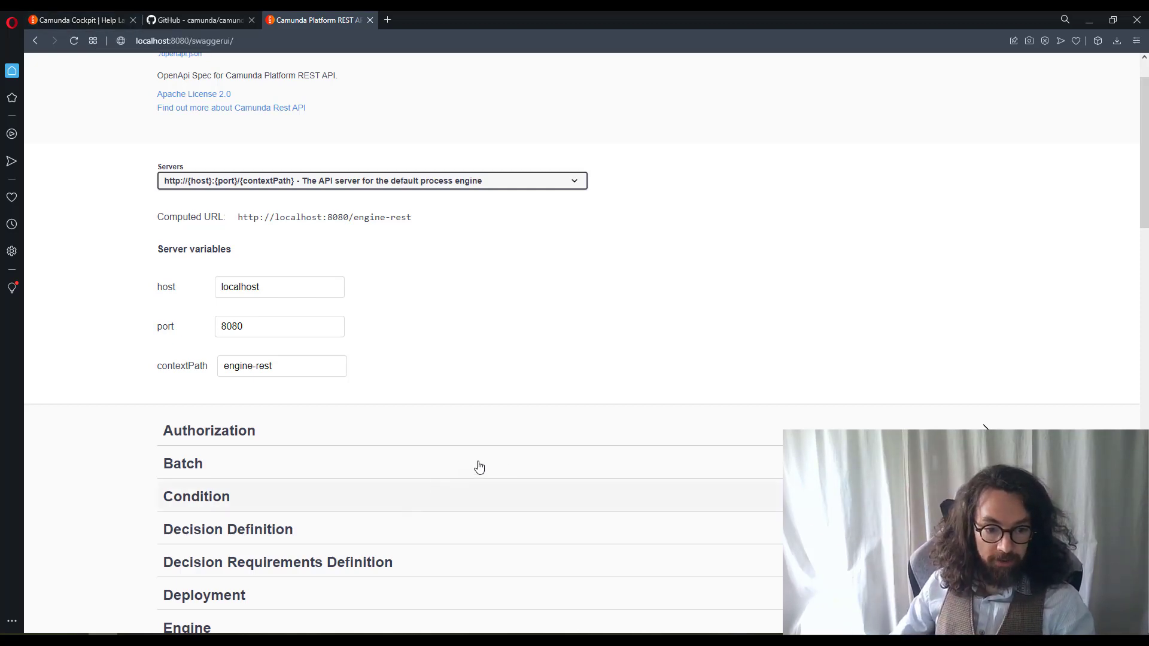
pyautogui.scroll(-1, 586, 432)
pyautogui.scroll(-6, 587, 432)
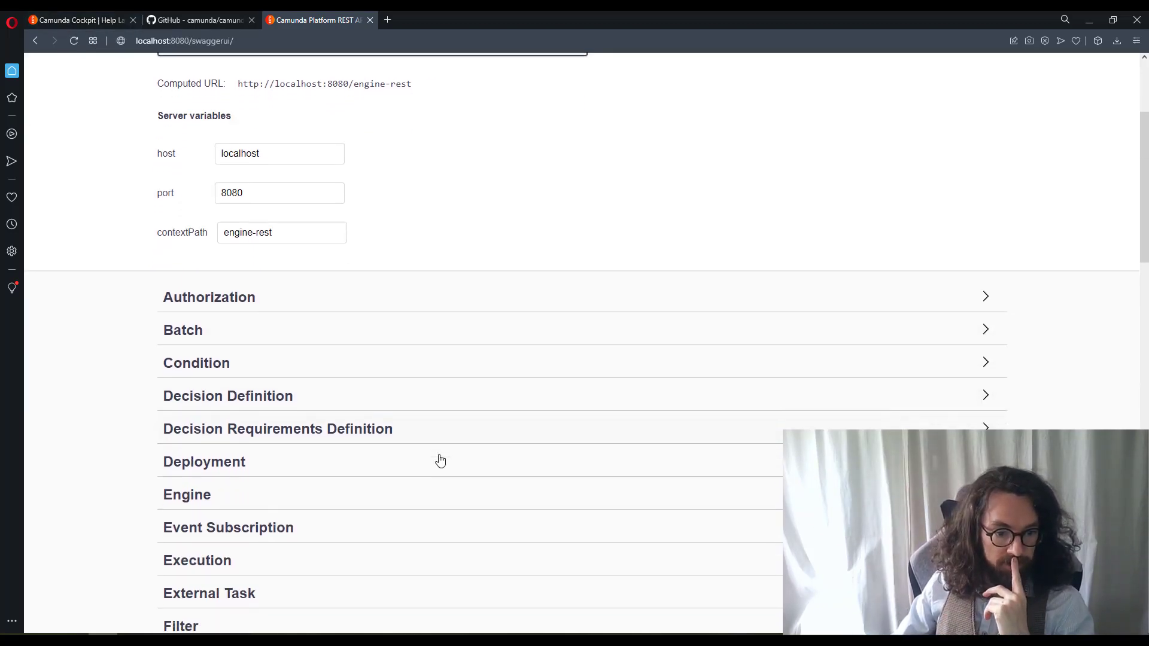
pyautogui.scroll(-6, 443, 461)
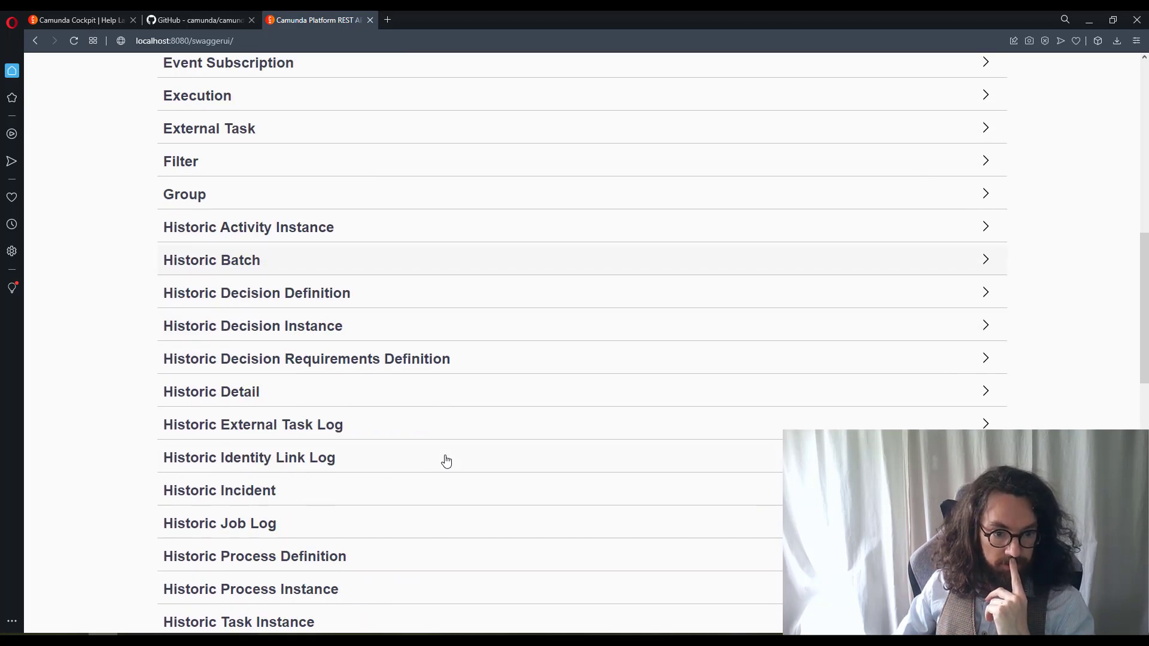
pyautogui.scroll(-6, 354, 429)
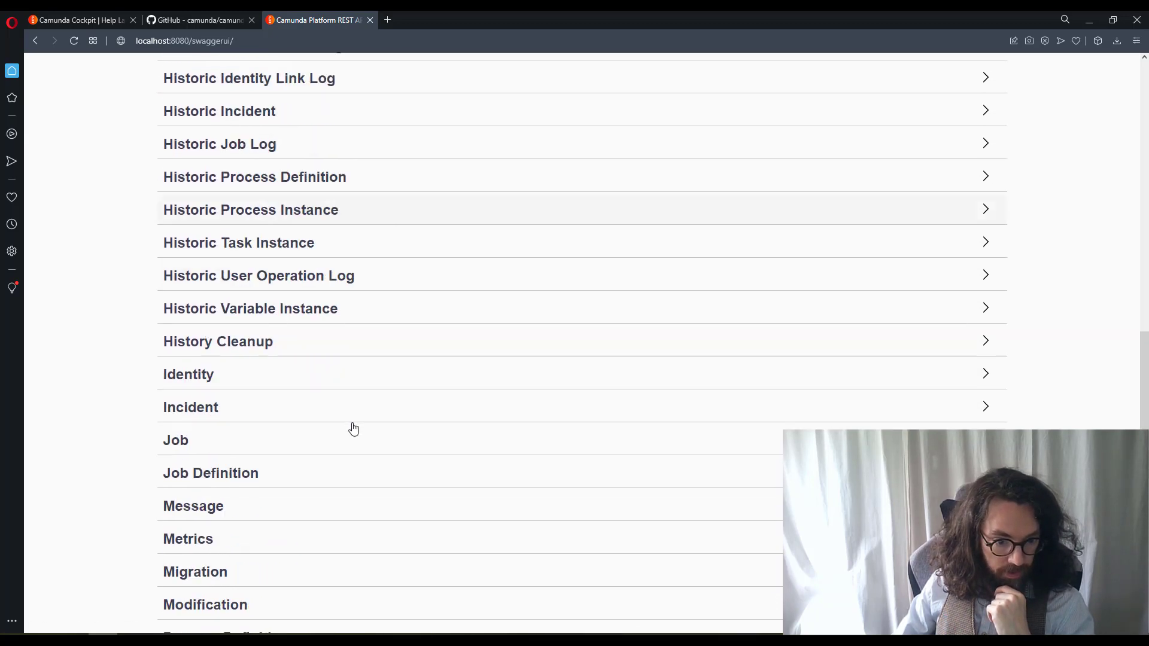
pyautogui.click(332, 478)
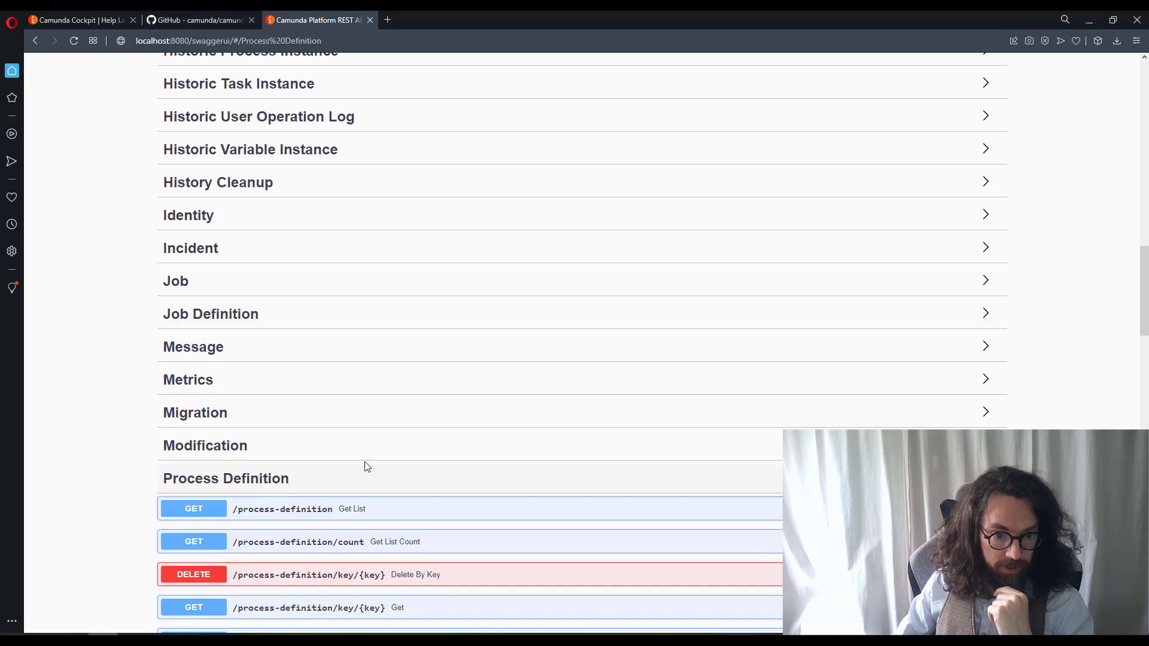
# Expand the POST /process-definition/key/{key}/start endpoint for starting an instance
pyautogui.scroll(-1, 365, 461)
pyautogui.scroll(-5, 377, 434)
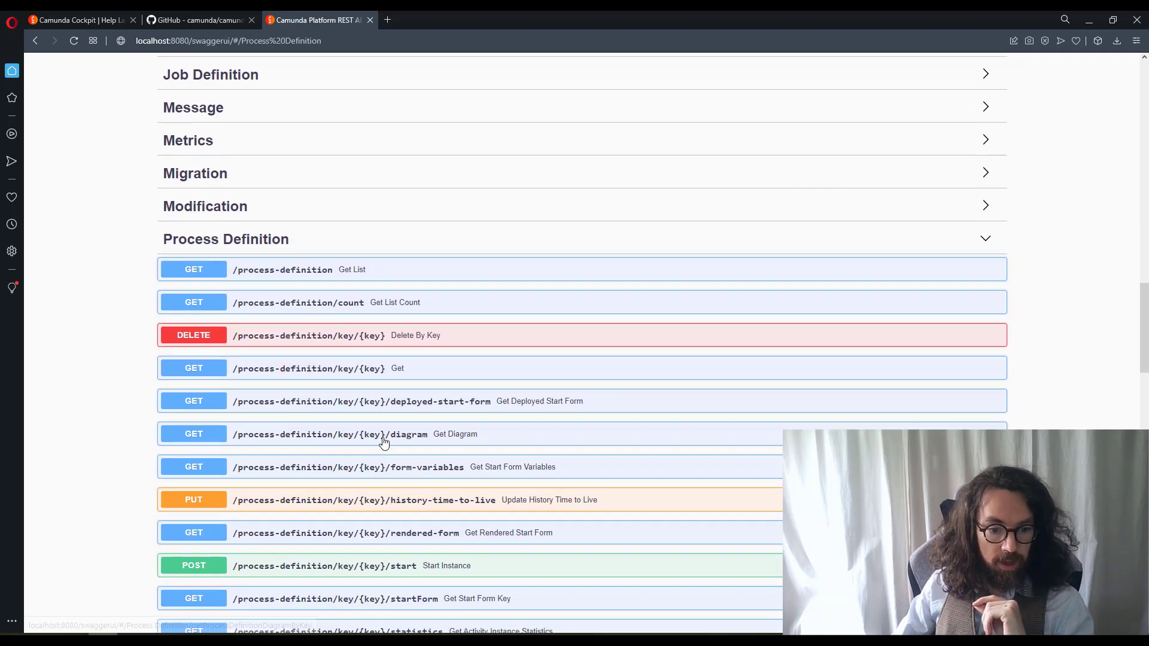
pyautogui.scroll(-3, 383, 441)
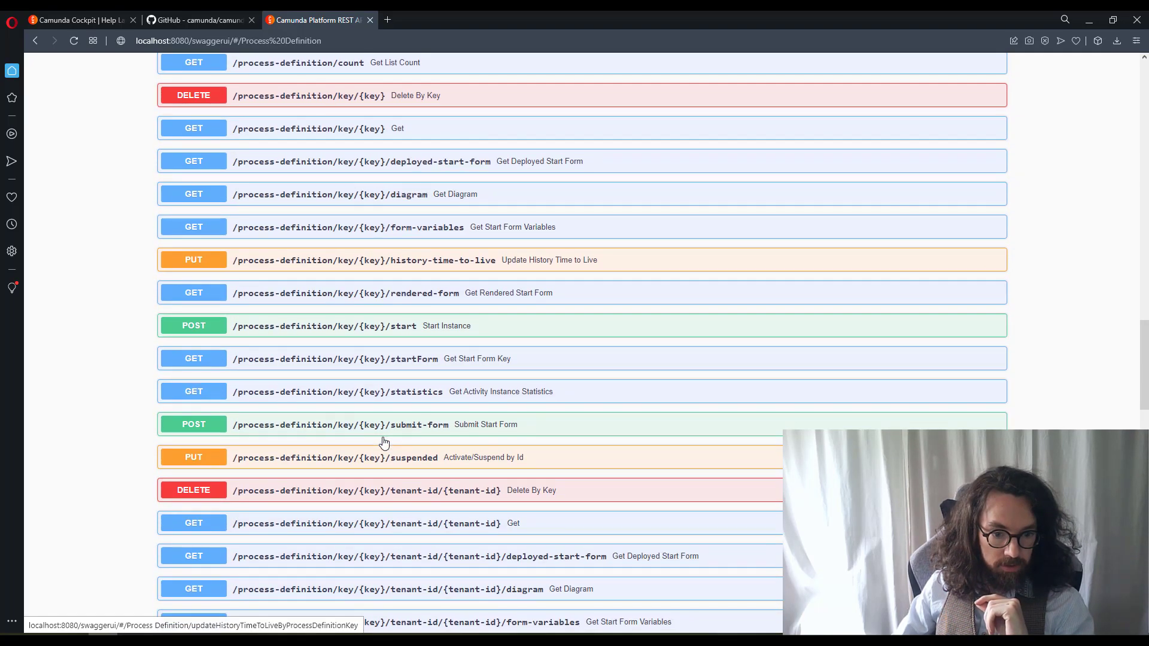
pyautogui.scroll(1, 384, 442)
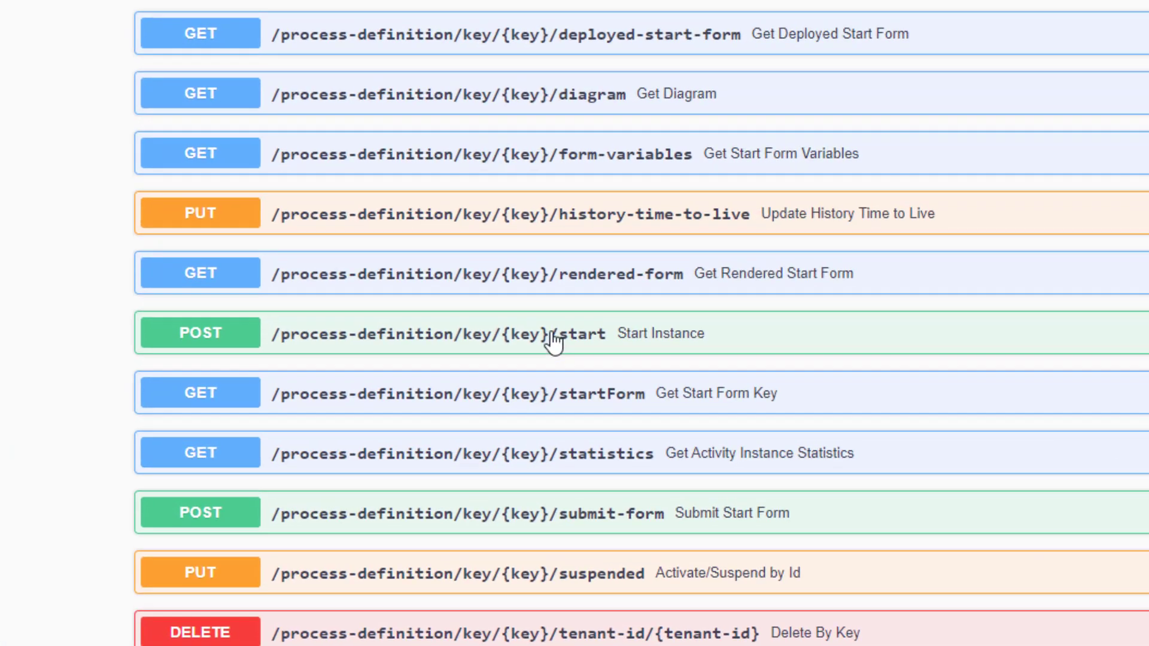
pyautogui.scroll(-2, 678, 160)
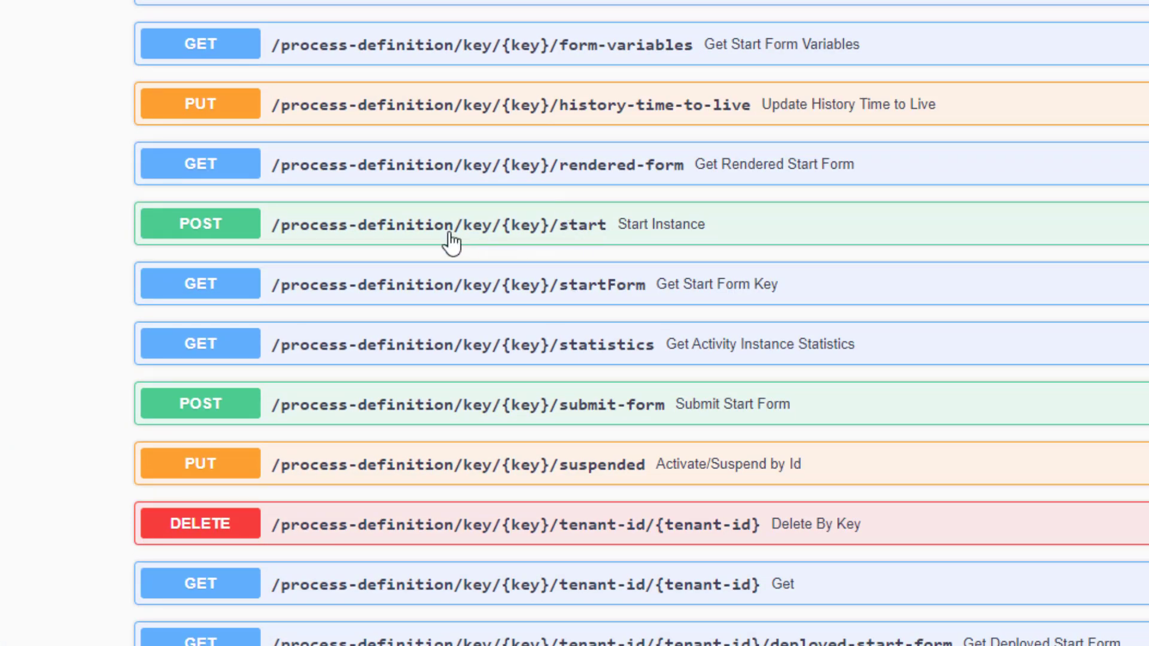
pyautogui.click(373, 234)
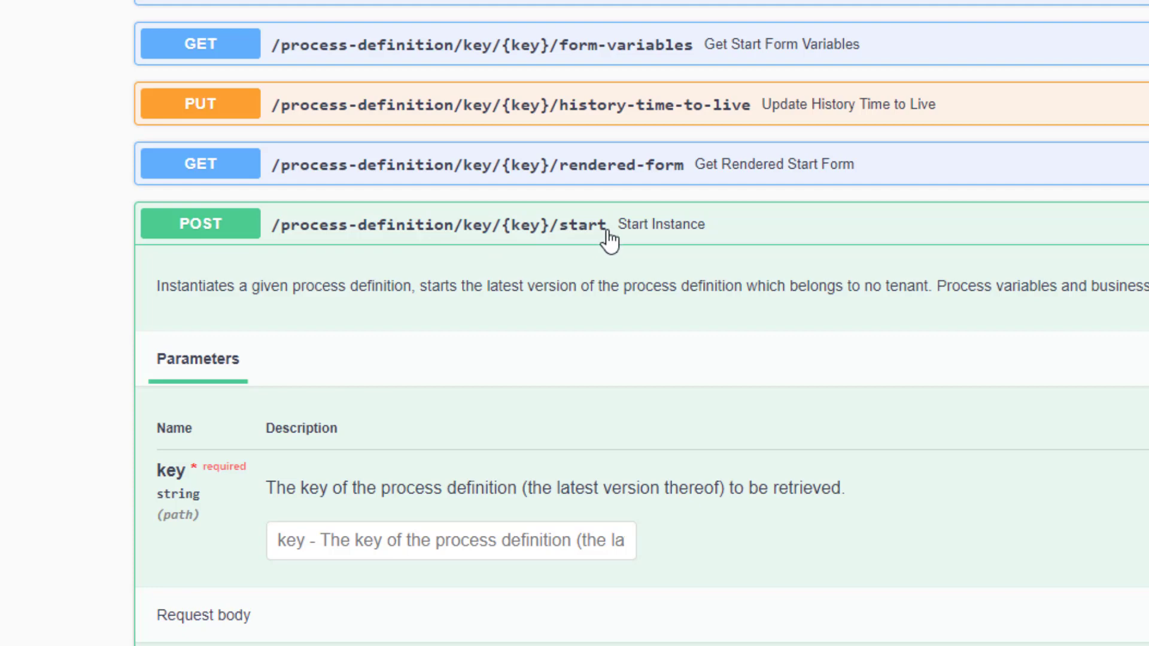
# Enable trying out the Start Instance request and set its key parameter to HelpLafayetteEscape
pyautogui.scroll(-4, 770, 404)
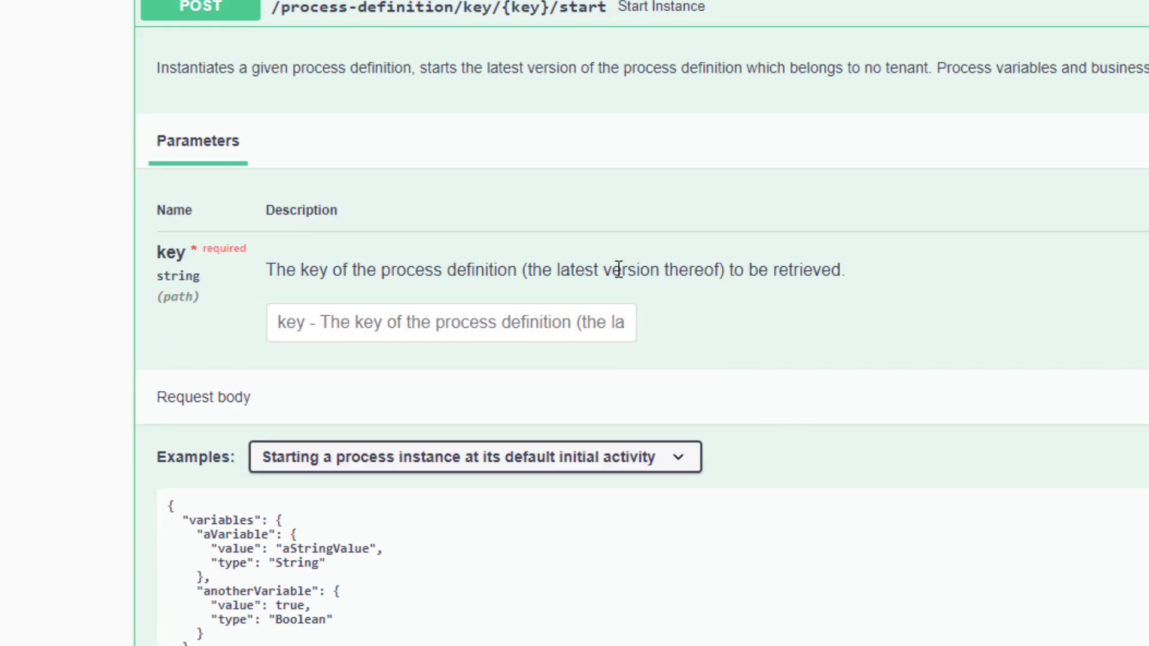
pyautogui.click(305, 309)
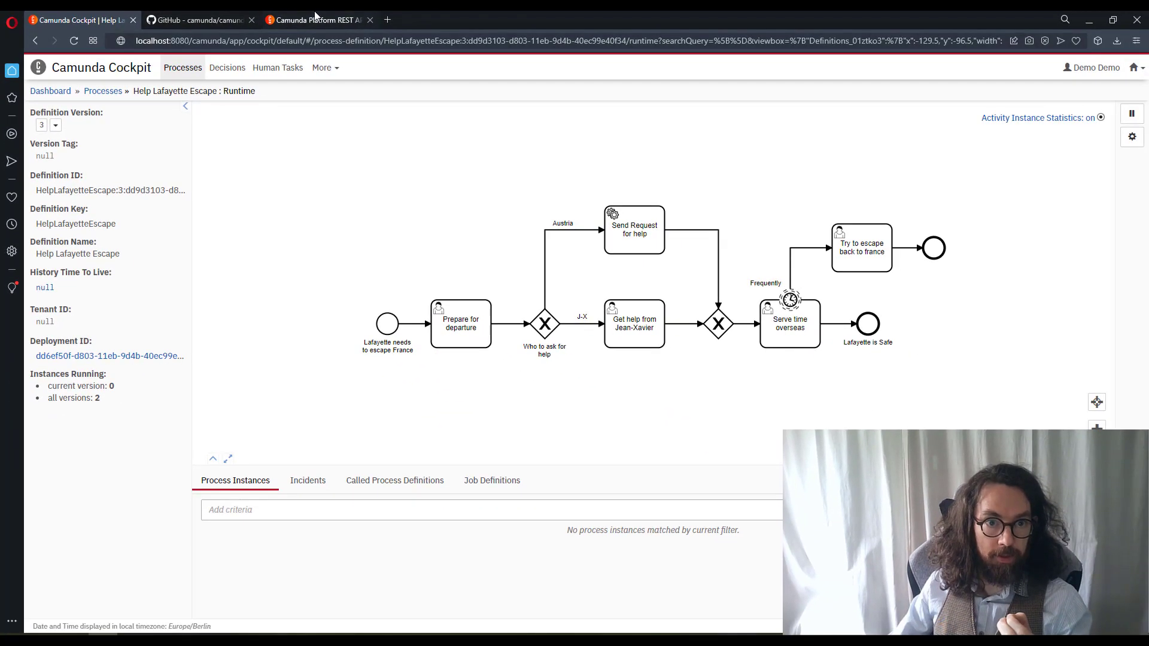
pyautogui.click(491, 31)
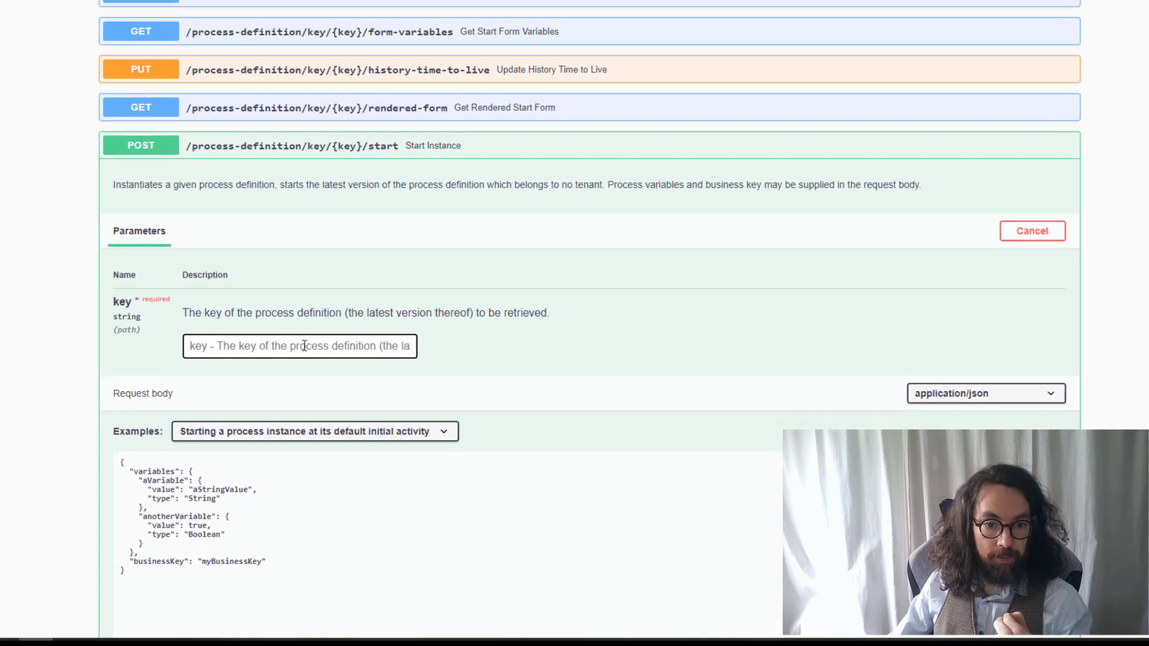
pyautogui.click(304, 346)
pyautogui.write('HelpLafayetteEscape')
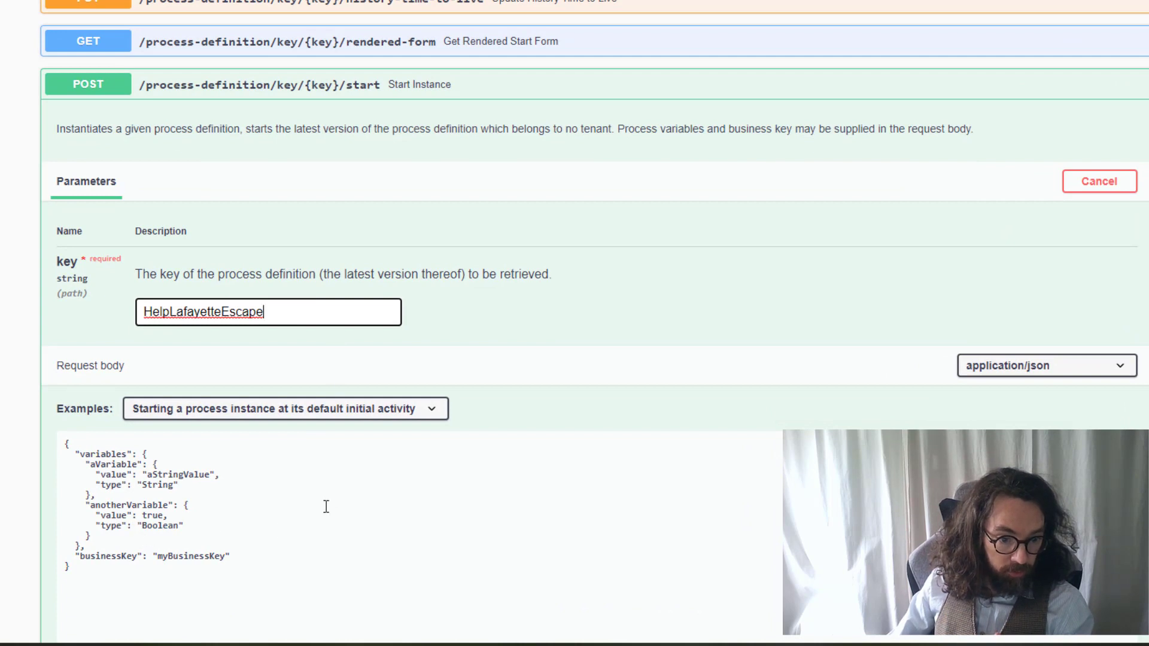
# Delete the example variables and business key from the request body, leaving only the empty braces
pyautogui.scroll(-1, 326, 505)
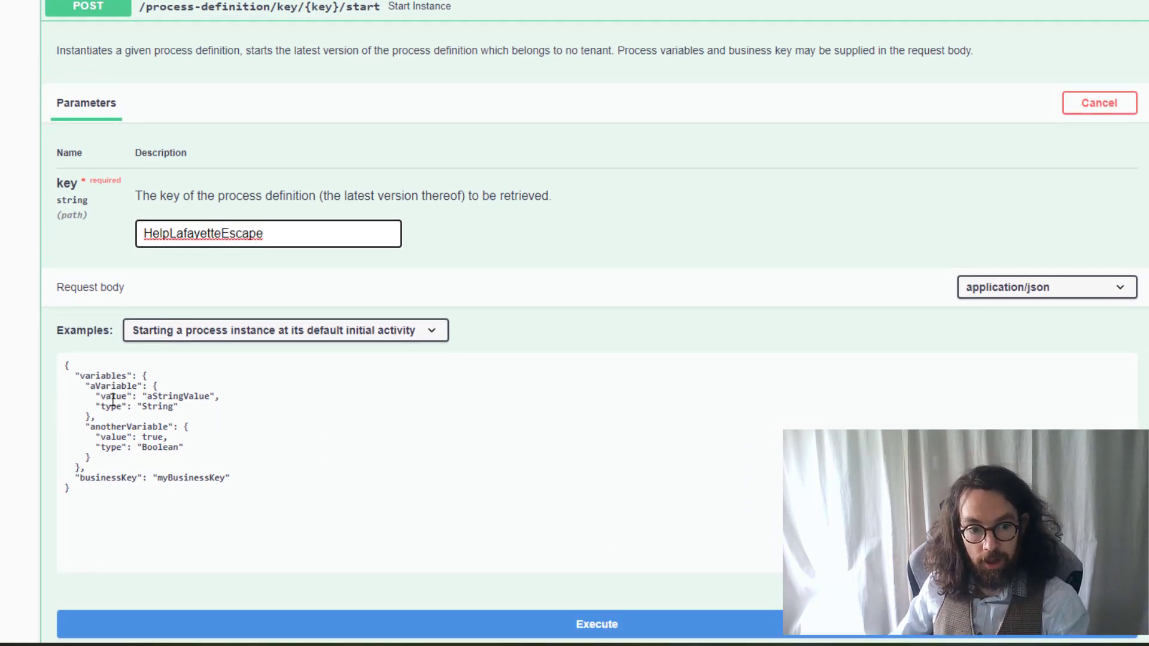
pyautogui.scroll(-1, 231, 413)
pyautogui.scroll(1, 253, 395)
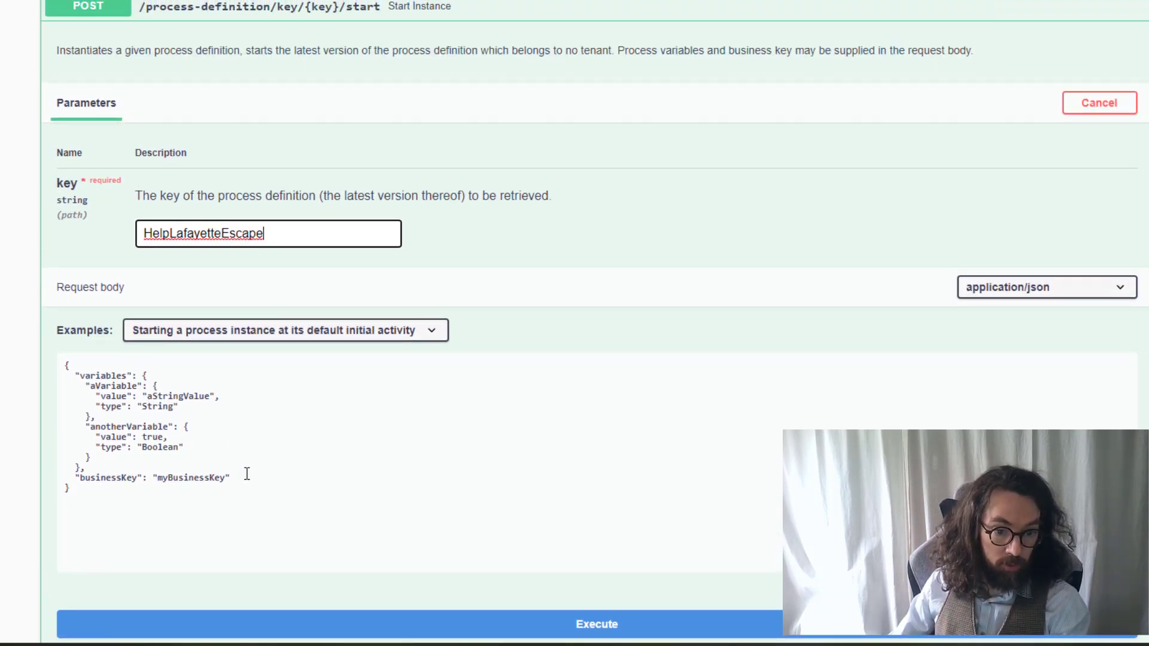
pyautogui.moveTo(247, 474); pyautogui.dragTo(84, 426)
pyautogui.click(252, 448)
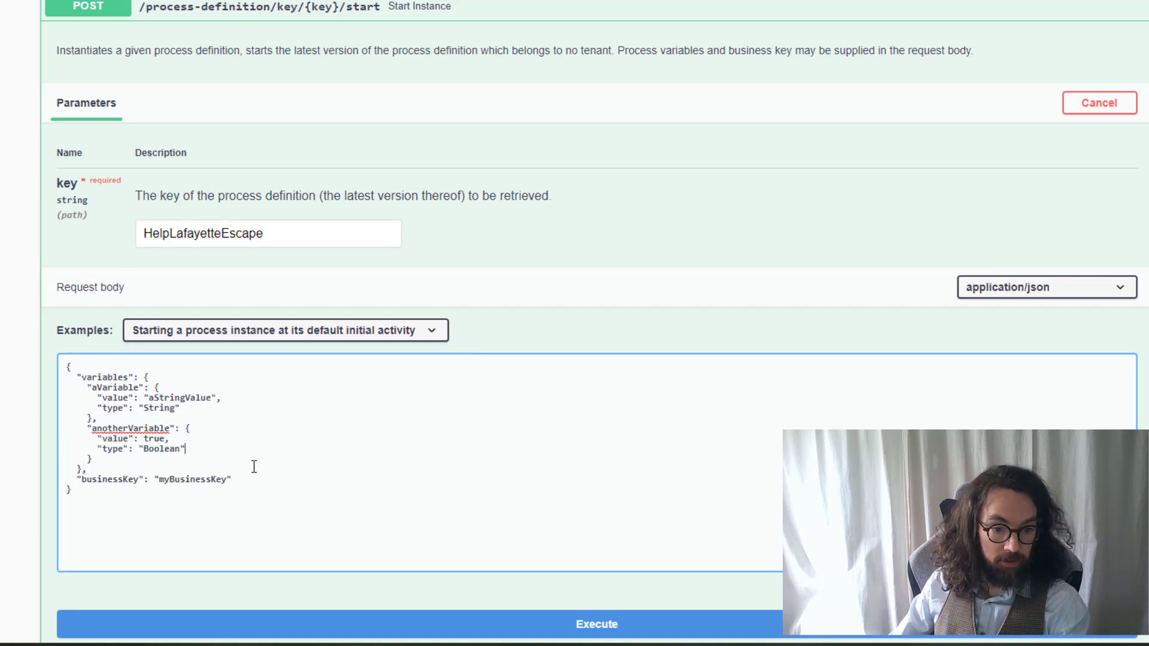
pyautogui.moveTo(180, 467); pyautogui.dragTo(71, 398)
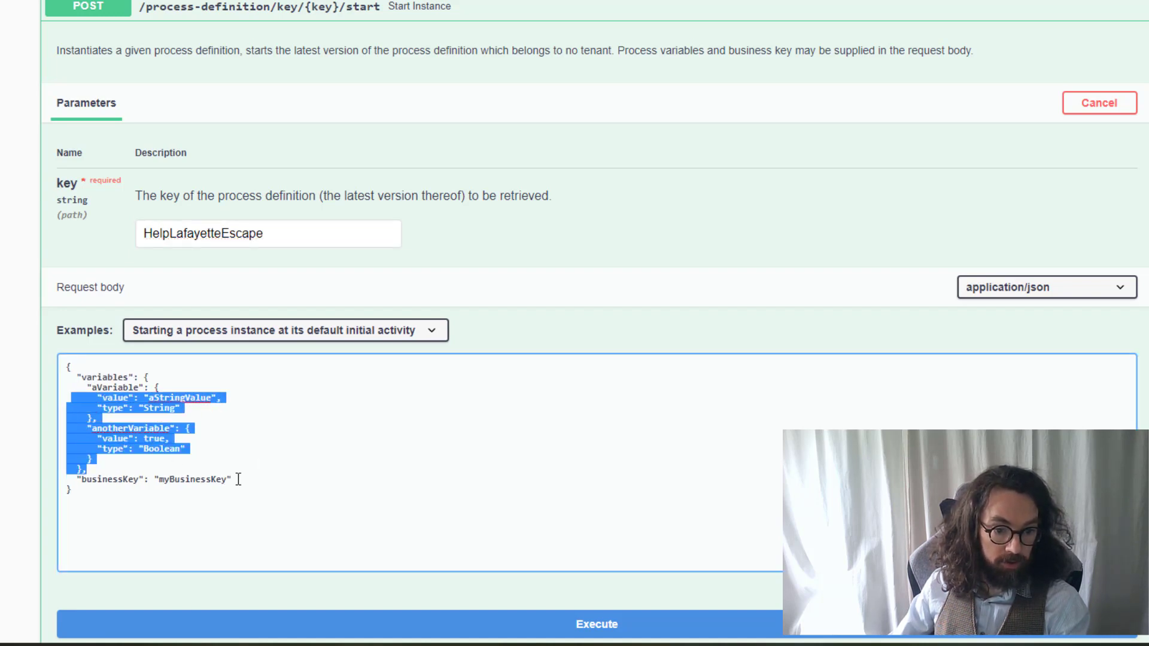
pyautogui.moveTo(238, 479); pyautogui.dragTo(56, 379)
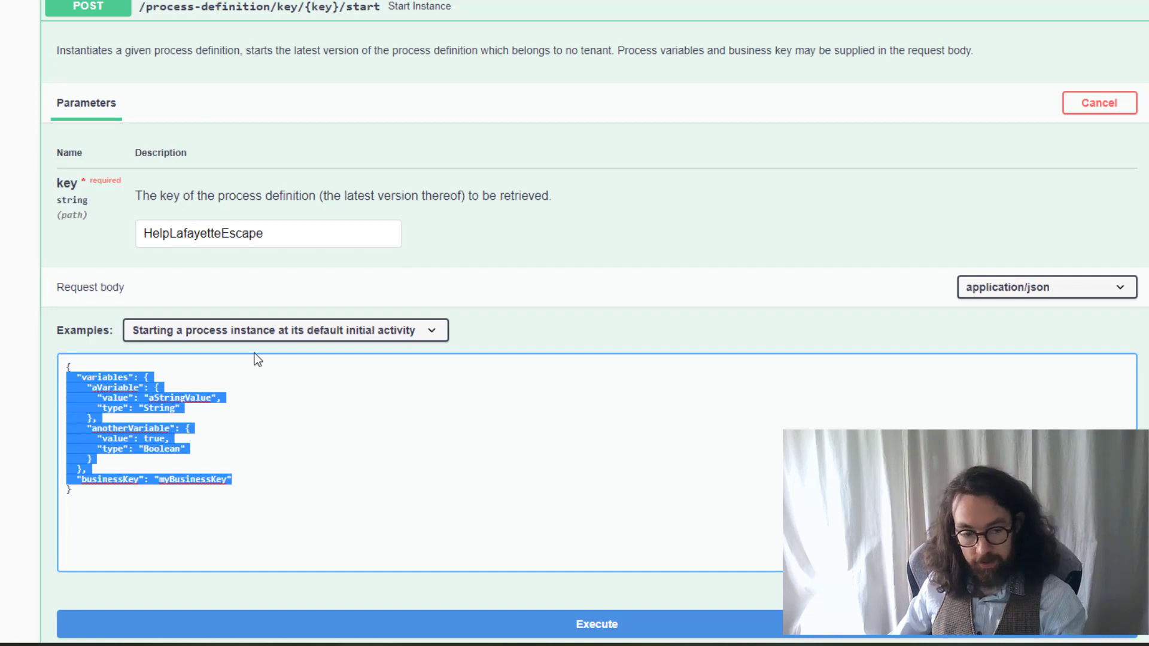
pyautogui.press('BackSpace')
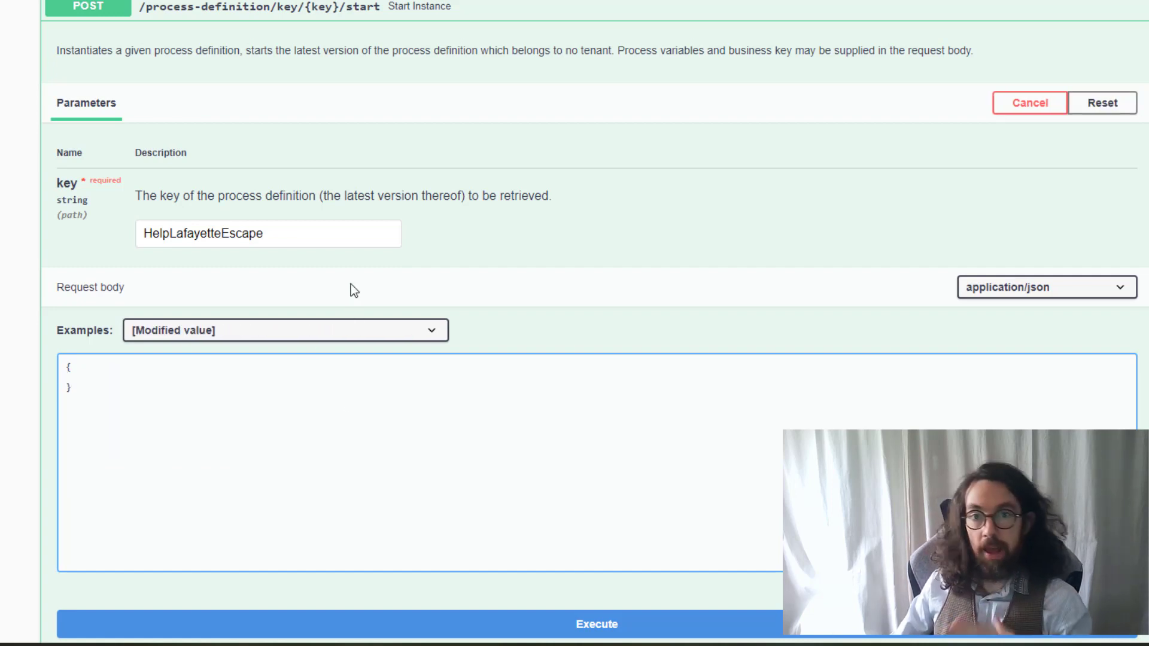
# Execute the Start Instance request and examine the instance id in the response body
pyautogui.scroll(-1, 594, 289)
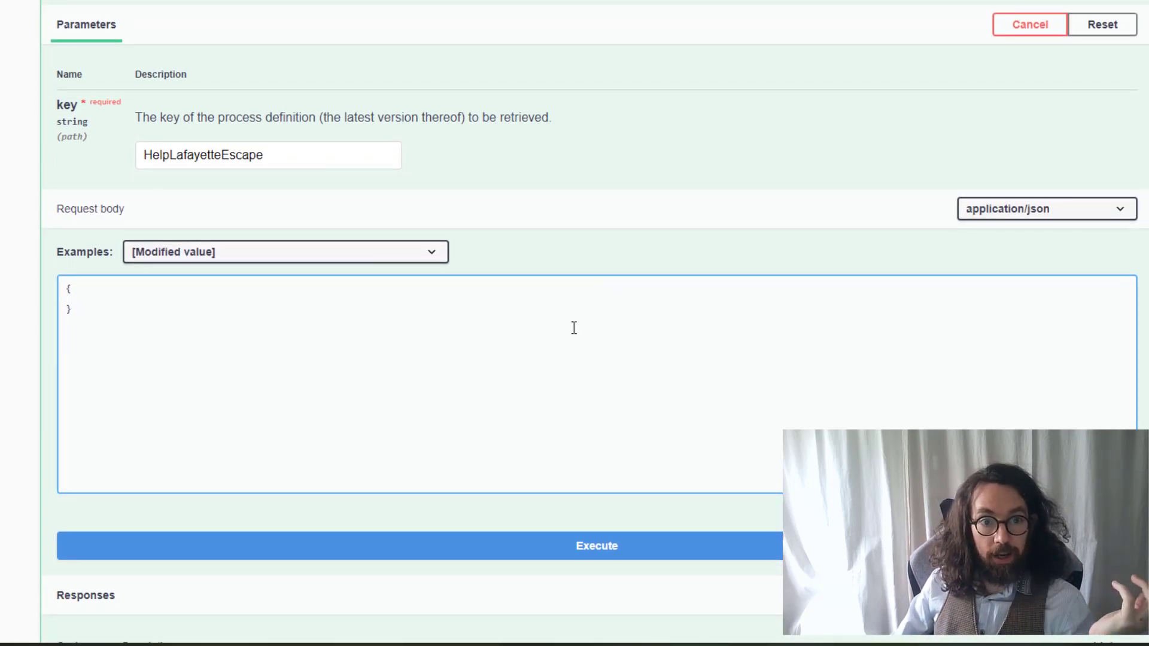
pyautogui.click(571, 546)
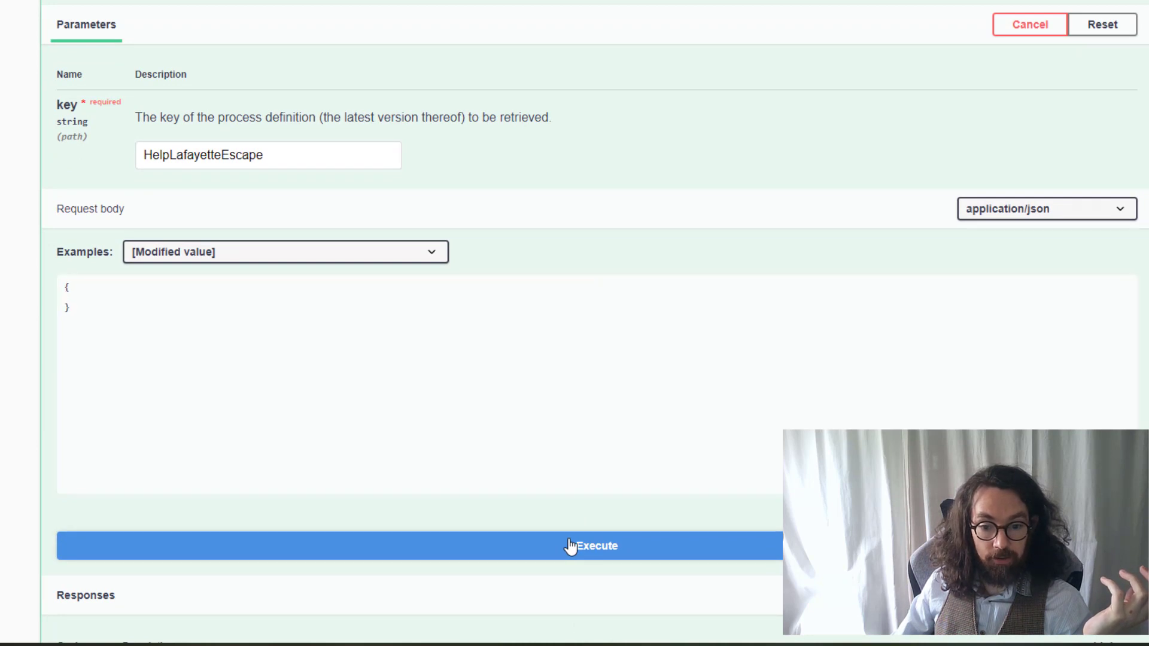
pyautogui.scroll(-5, 605, 504)
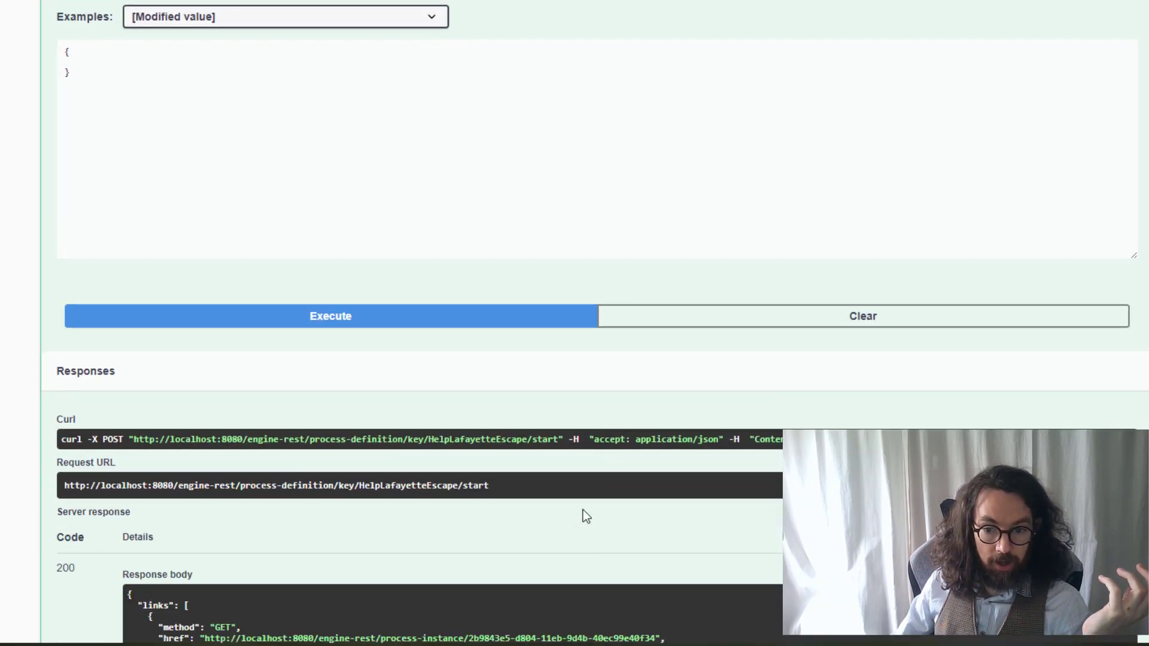
pyautogui.scroll(-1, 541, 505)
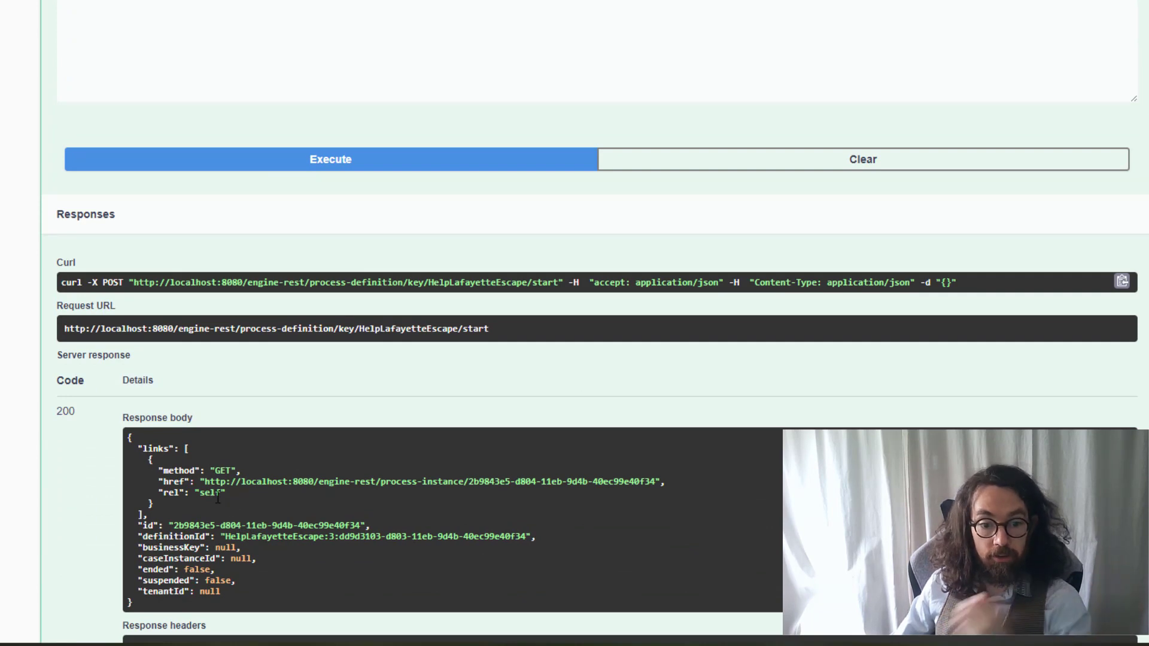
pyautogui.moveTo(164, 516); pyautogui.dragTo(169, 525)
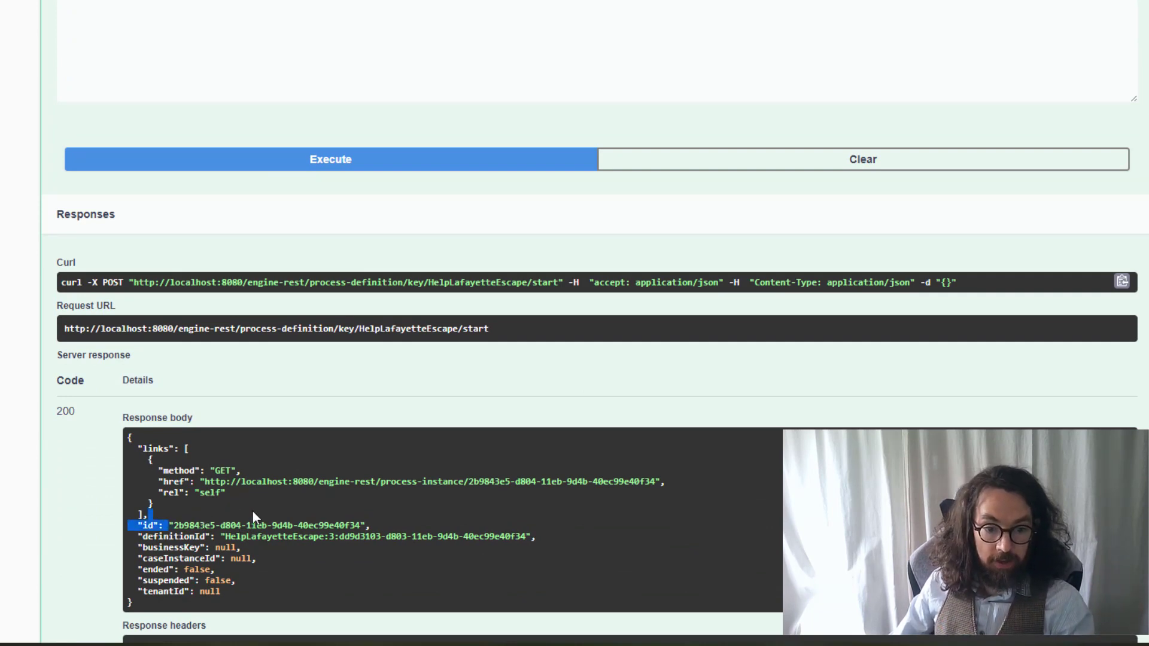
pyautogui.click(325, 514)
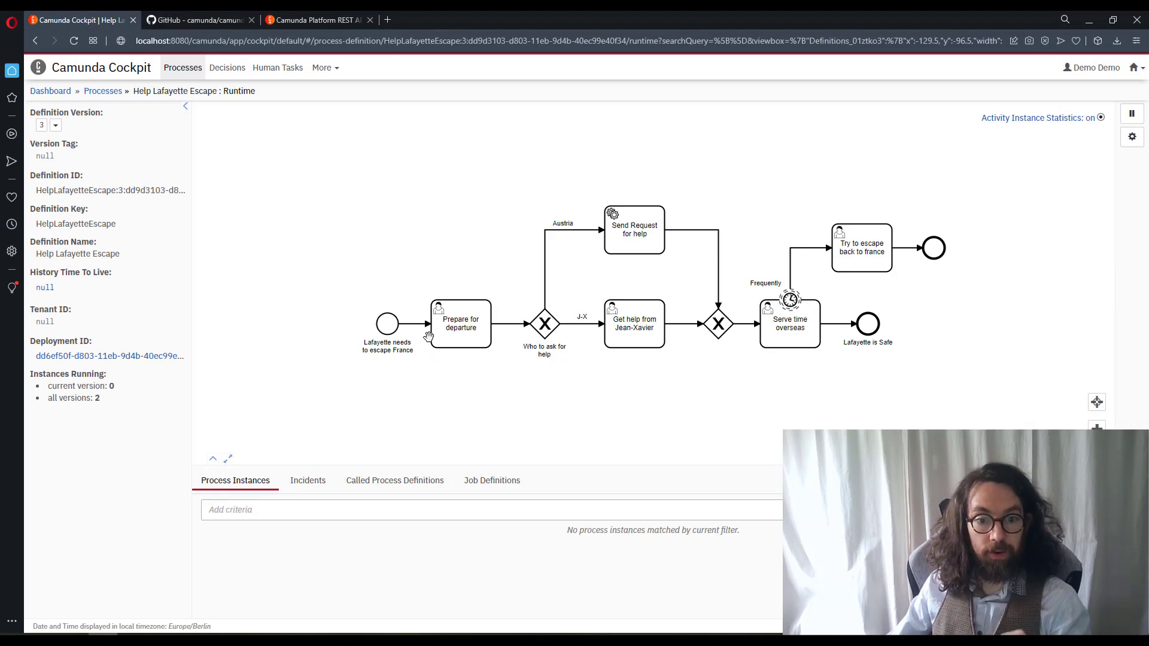
# Refresh the Help Lafayette Escape runtime view in Cockpit and open Tasklist in a separate browser tab
pyautogui.click(73, 42)
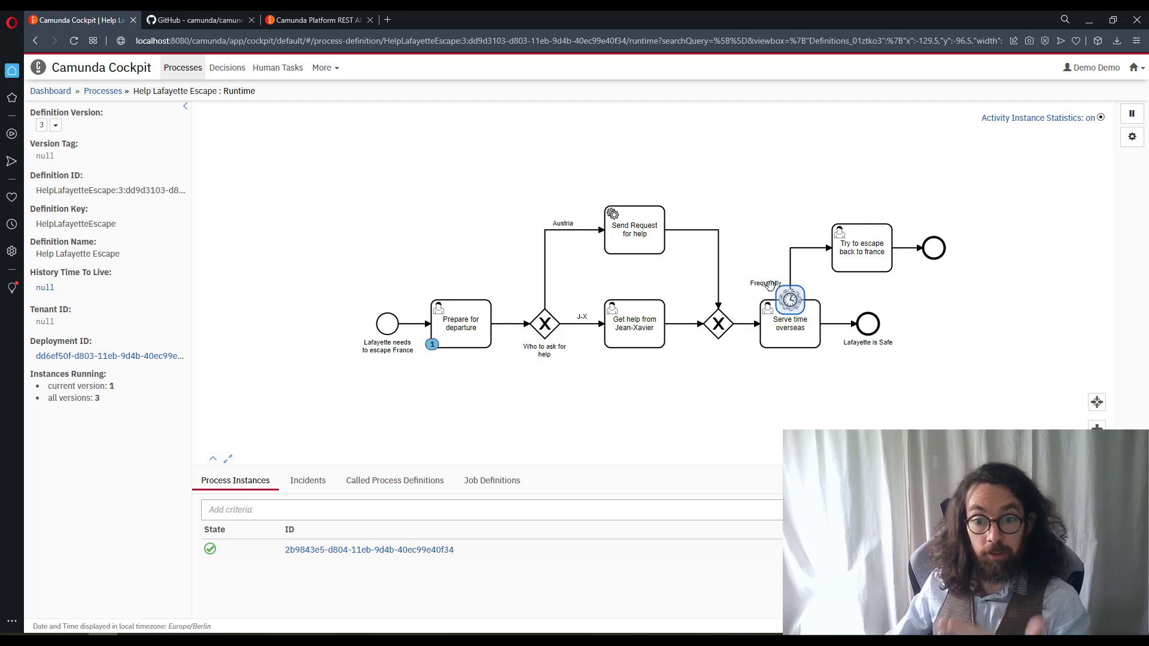
pyautogui.click(1134, 67)
pyautogui.middleClick(1072, 104)
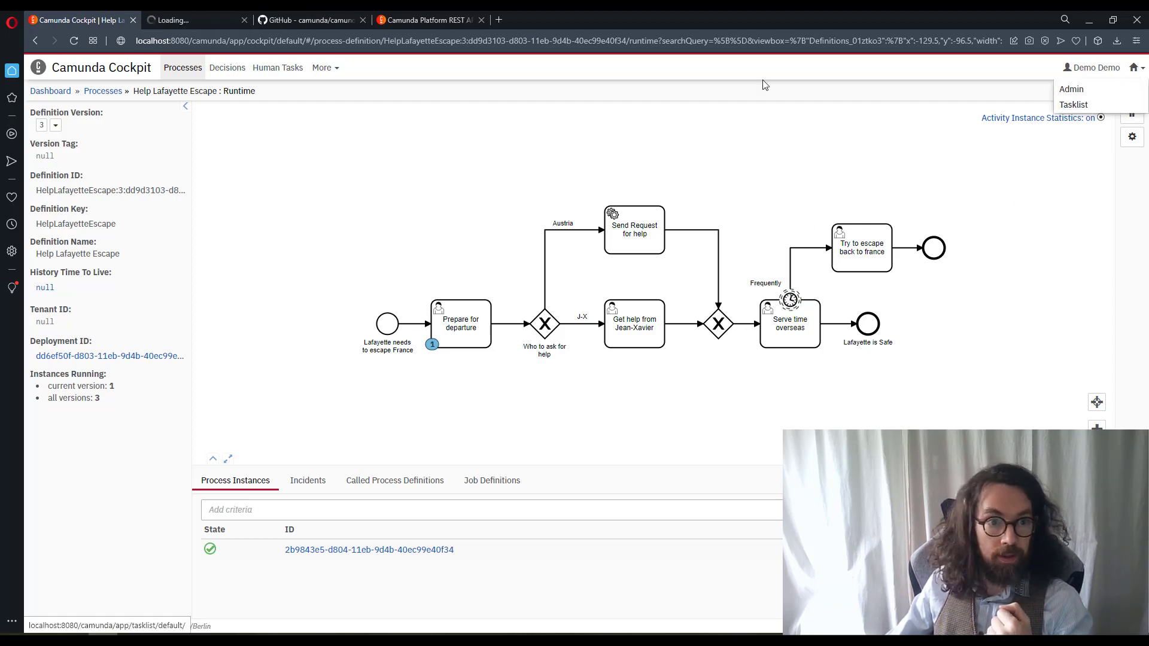
pyautogui.click(211, 13)
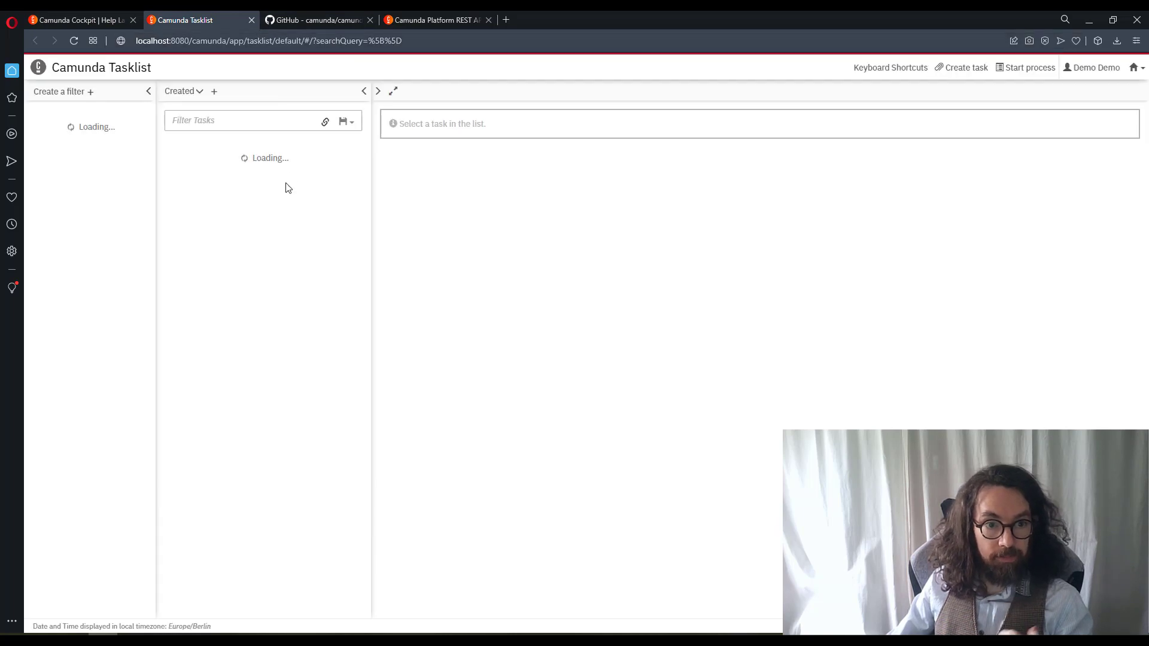
# Claim the newest Prepare for departure task and enter "Superstud by Paul Feig" as the Book to Pack
pyautogui.click(235, 164)
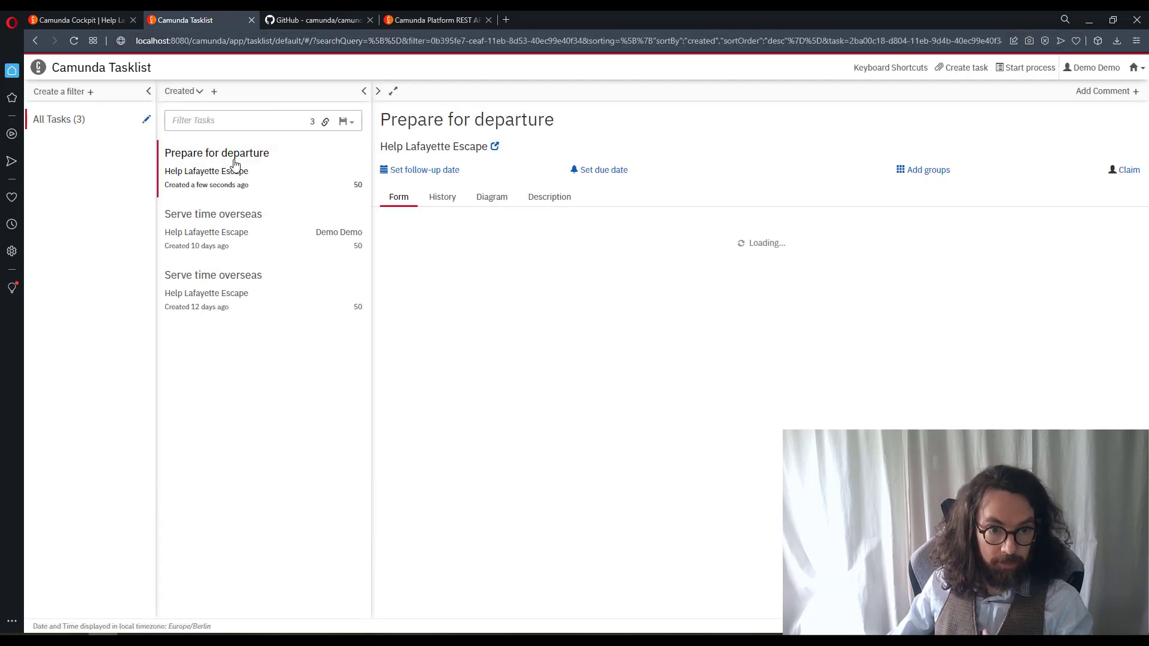
pyautogui.click(1127, 171)
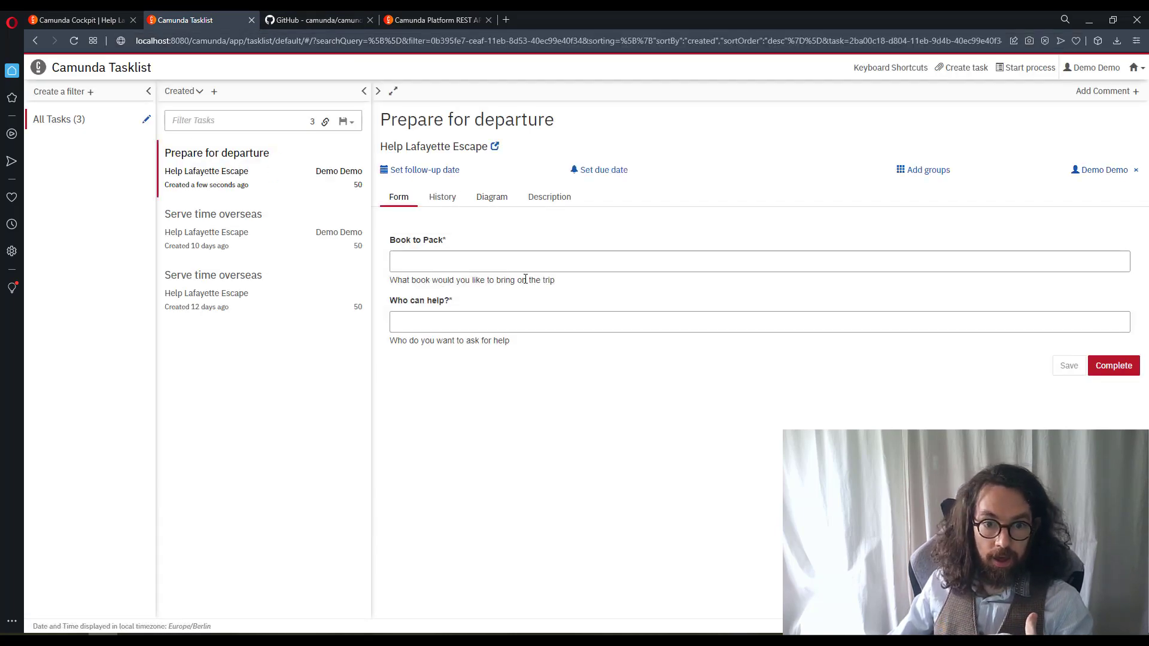
pyautogui.click(497, 262)
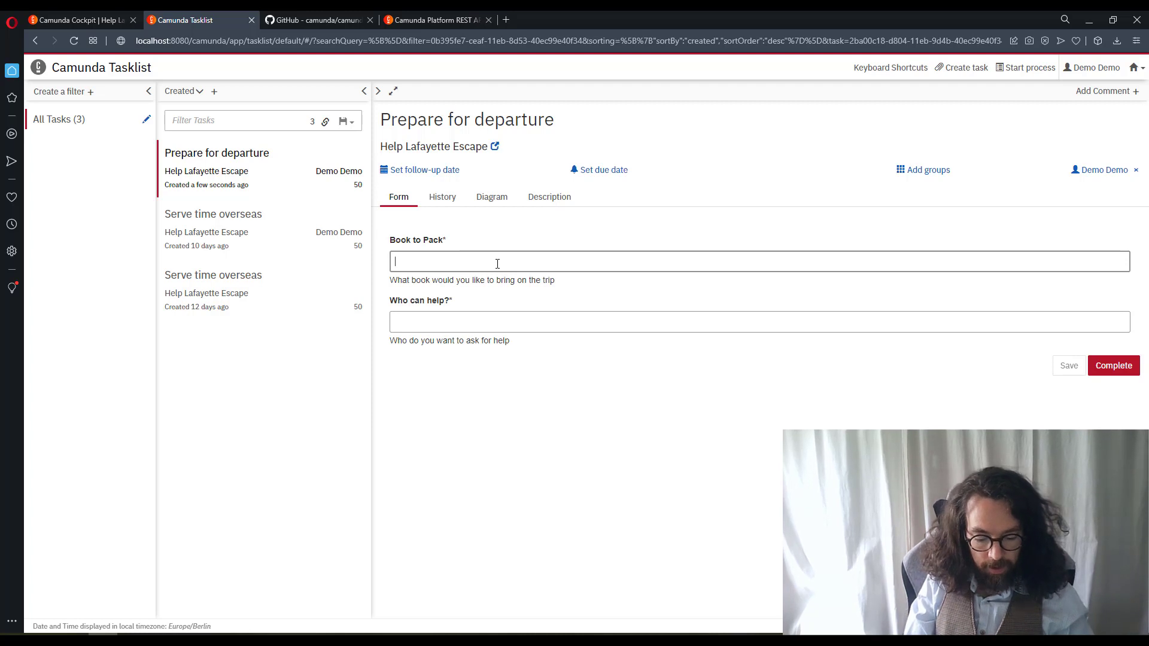
pyautogui.write('Supers')
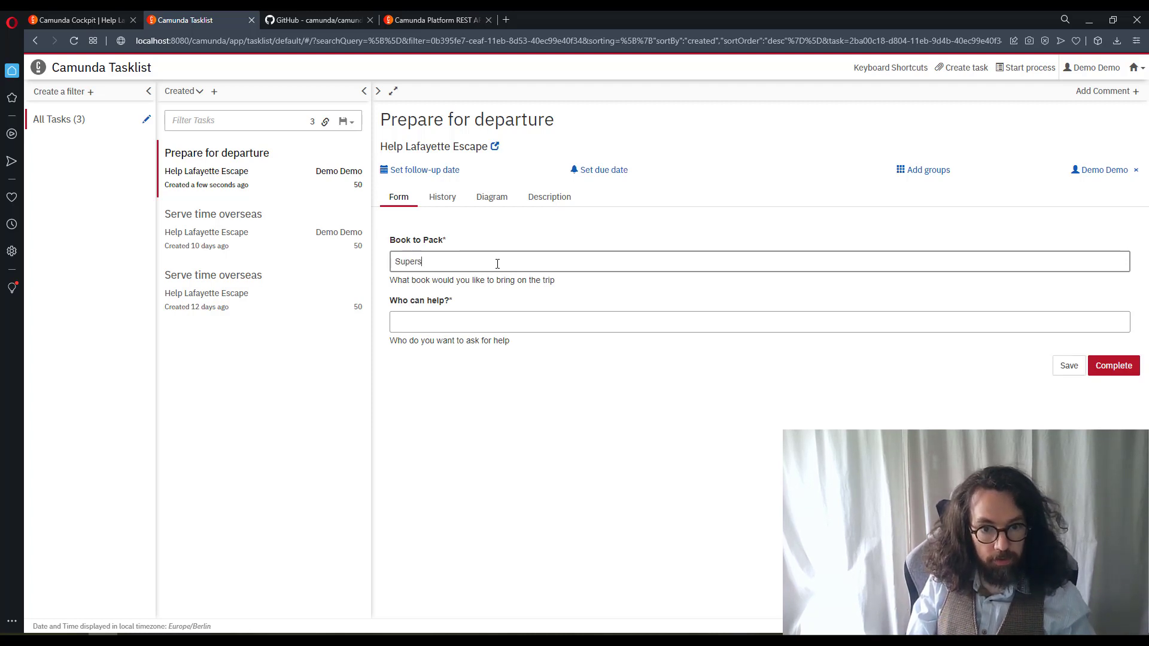
pyautogui.write('tud by Paul Feig')
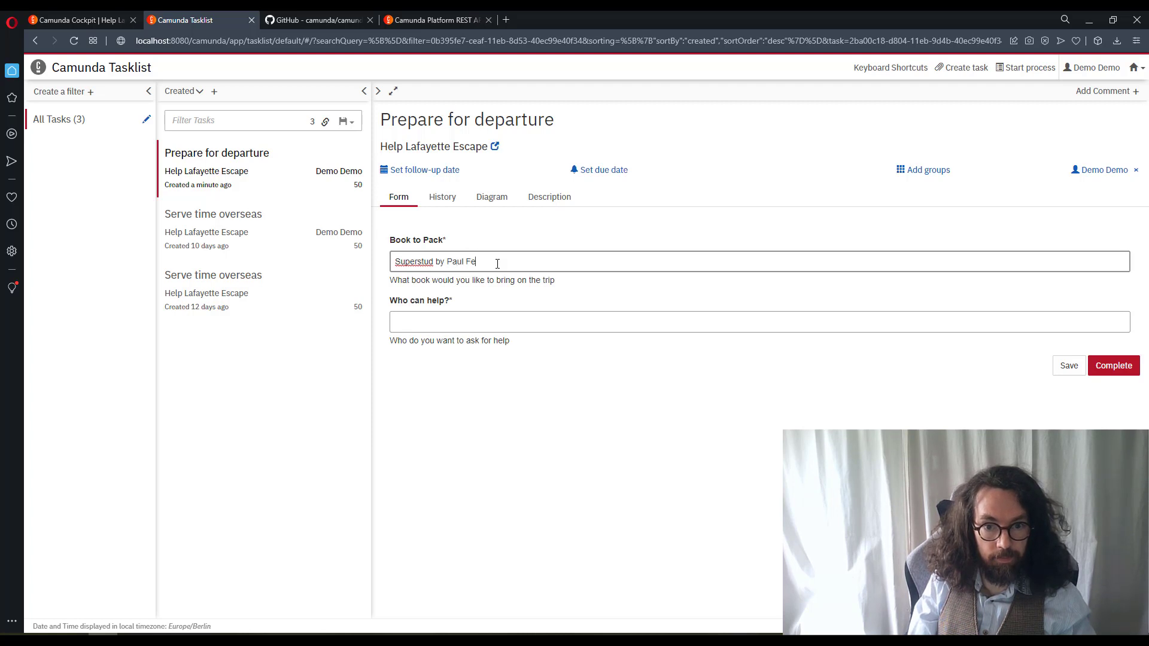
# Enter "Austria" for Who can help? and complete the Prepare for departure task
pyautogui.click(461, 317)
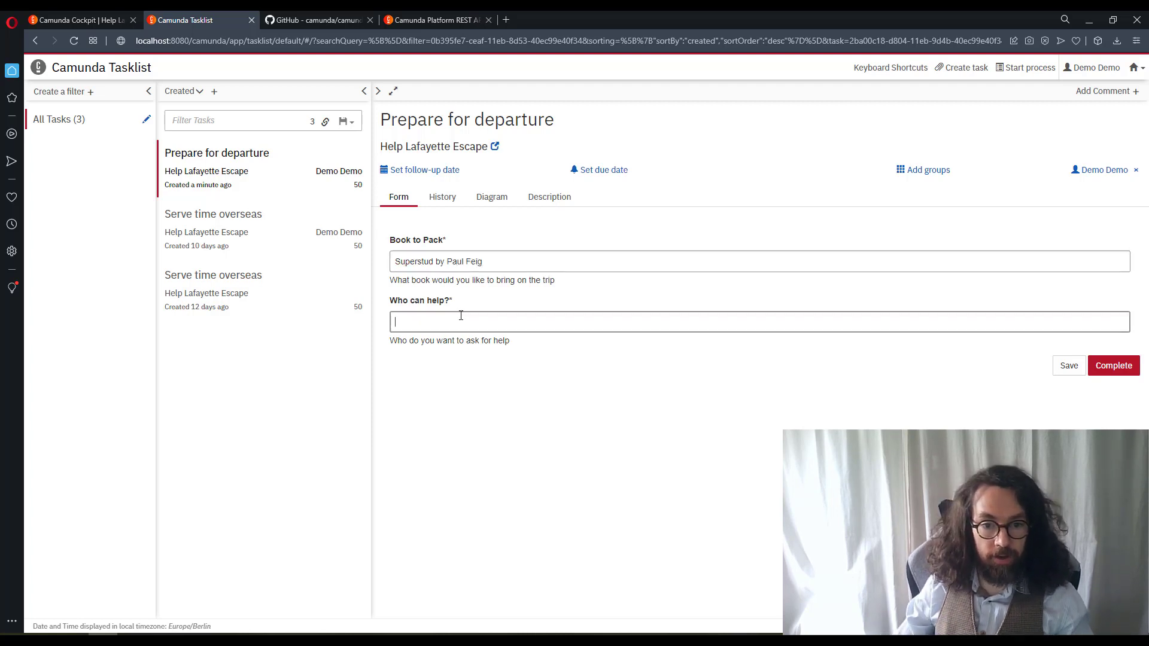
pyautogui.write('J')
pyautogui.press('BackSpace')
pyautogui.write('A')
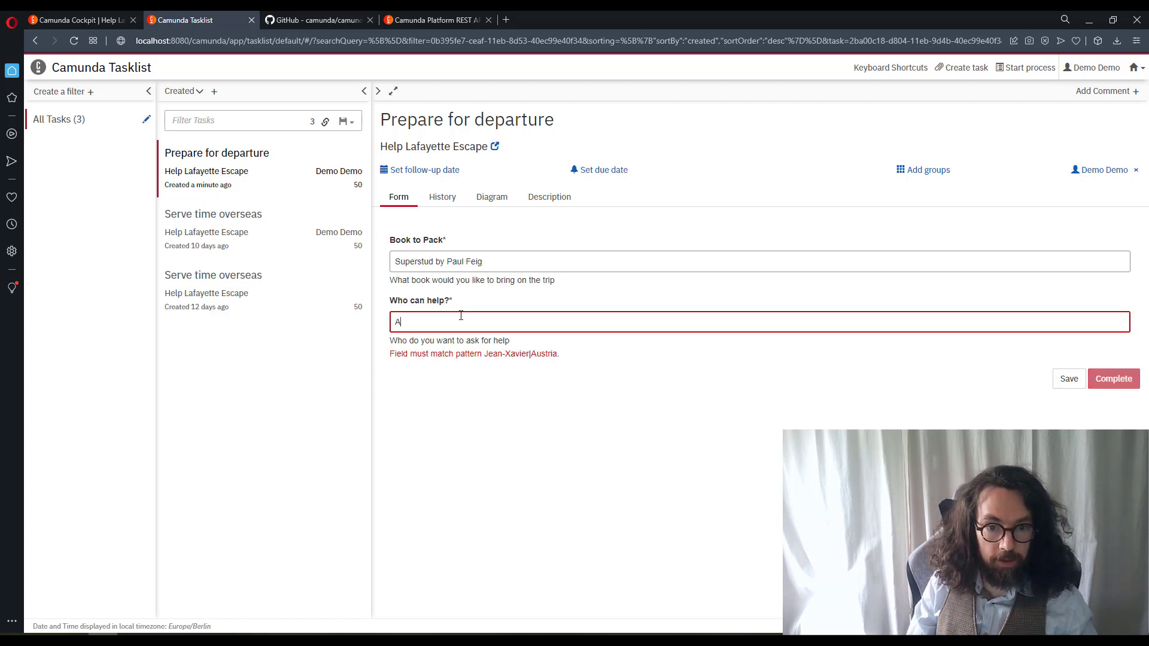
pyautogui.write('ustri')
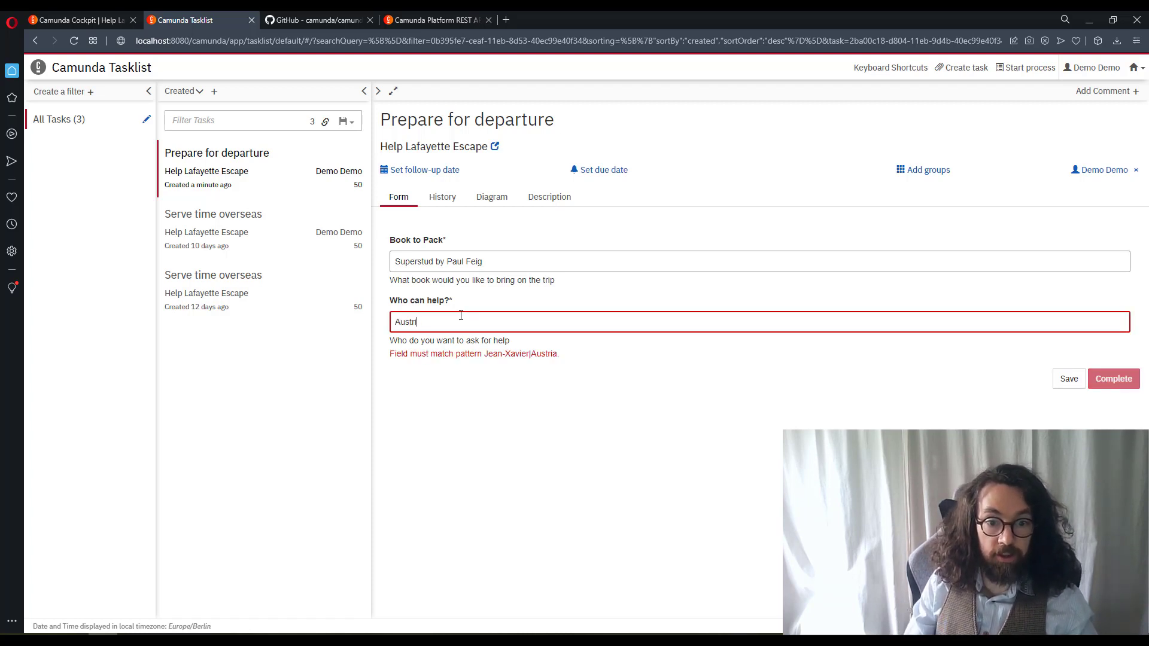
pyautogui.write('a')
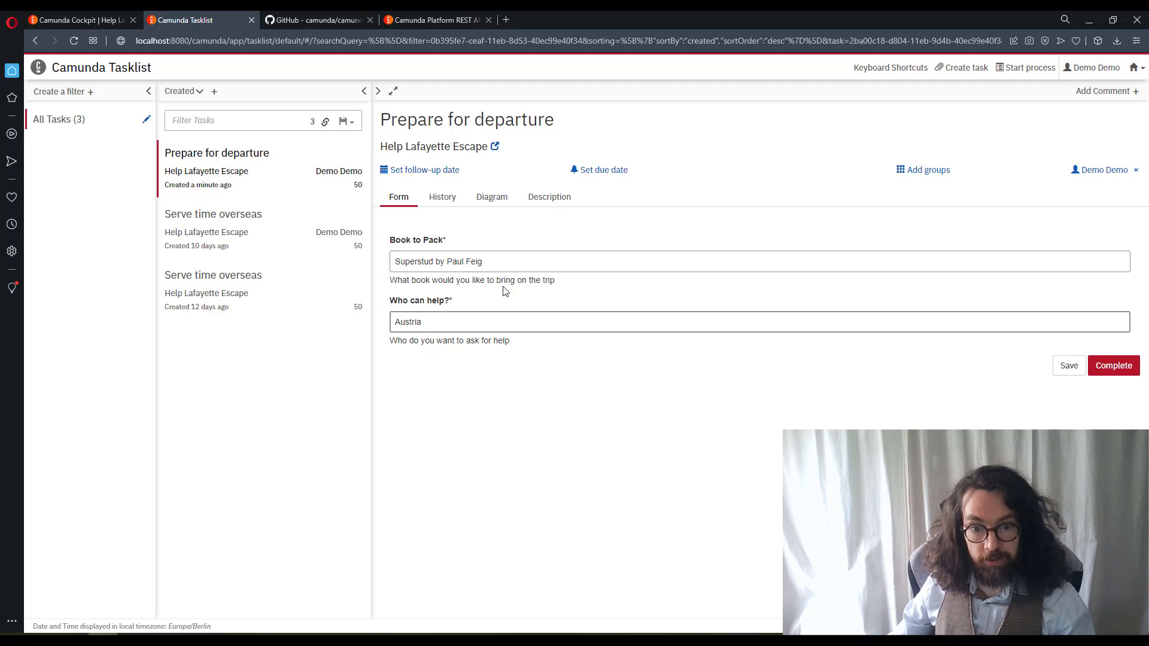
pyautogui.click(1112, 366)
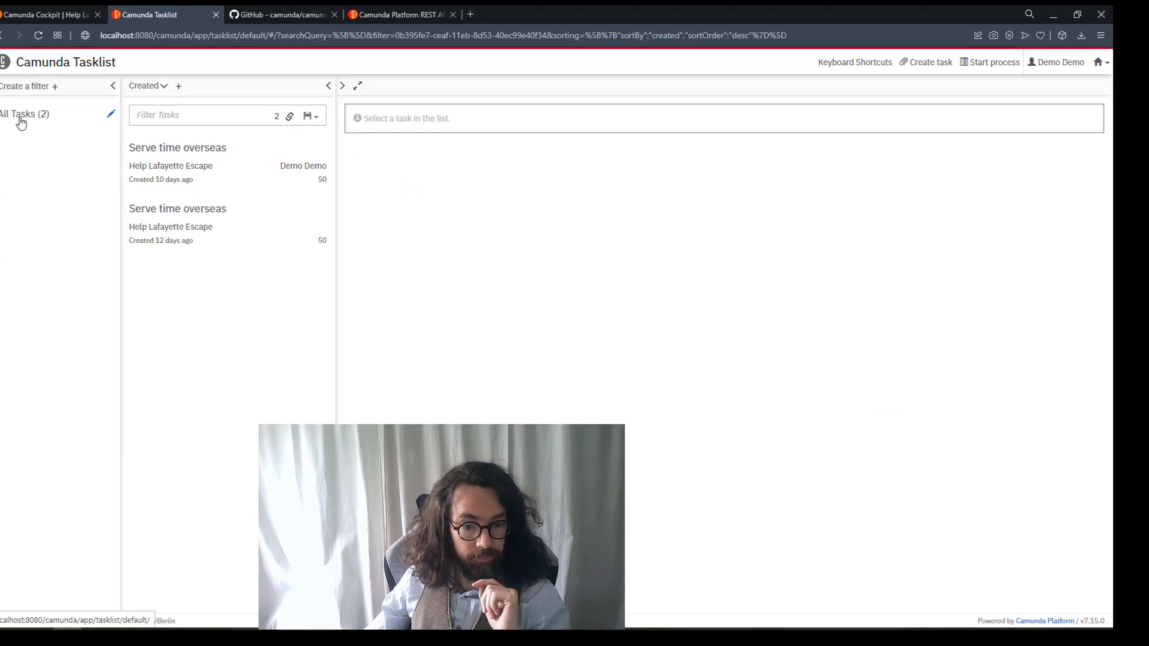
# Refresh the All Tasks filter and view the process diagram of the newest Serve time overseas task
pyautogui.click(21, 122)
pyautogui.click(228, 178)
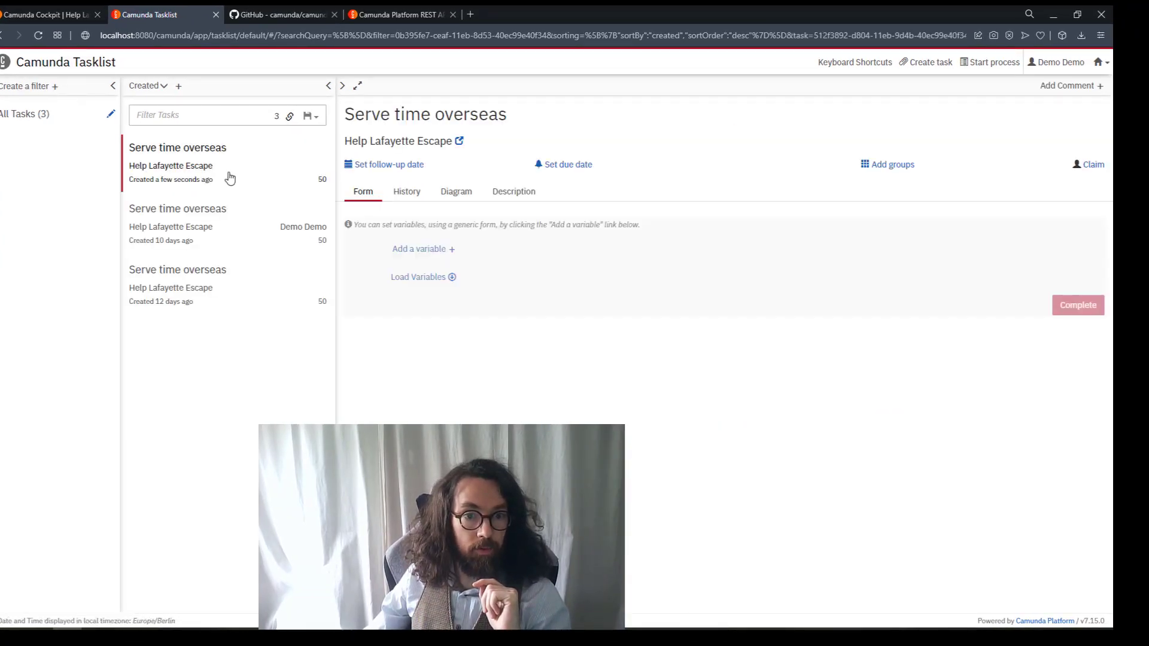
pyautogui.click(476, 192)
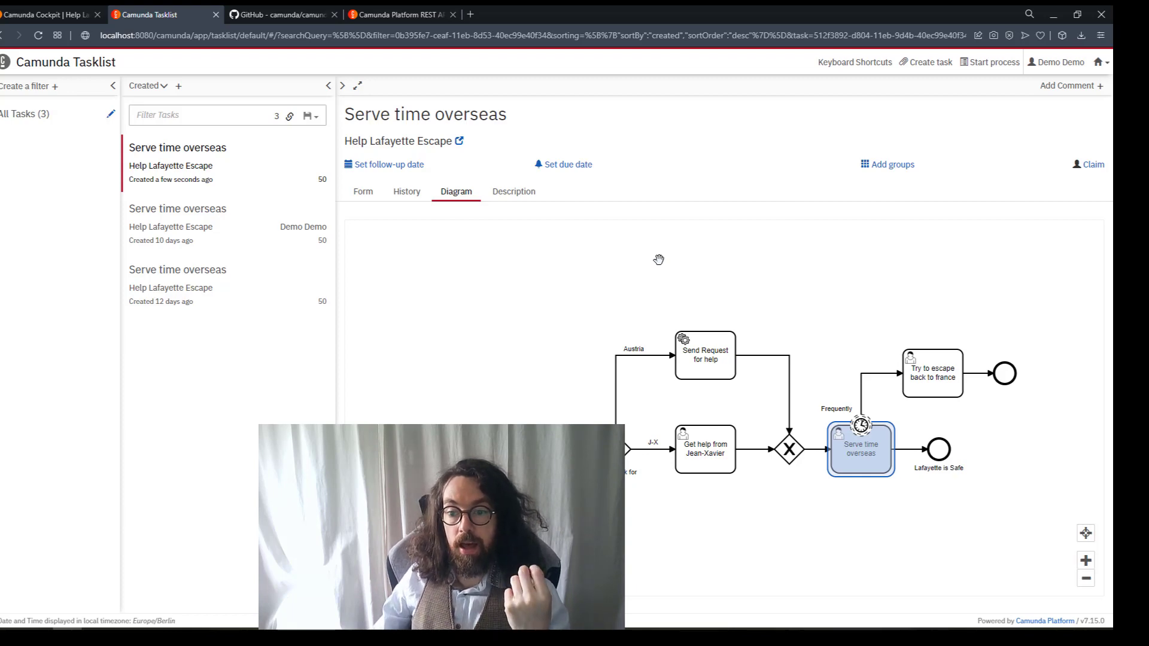
# Switch to Cockpit and refresh the Help Lafayette Escape runtime view to check the running activity instances
pyautogui.click(34, 18)
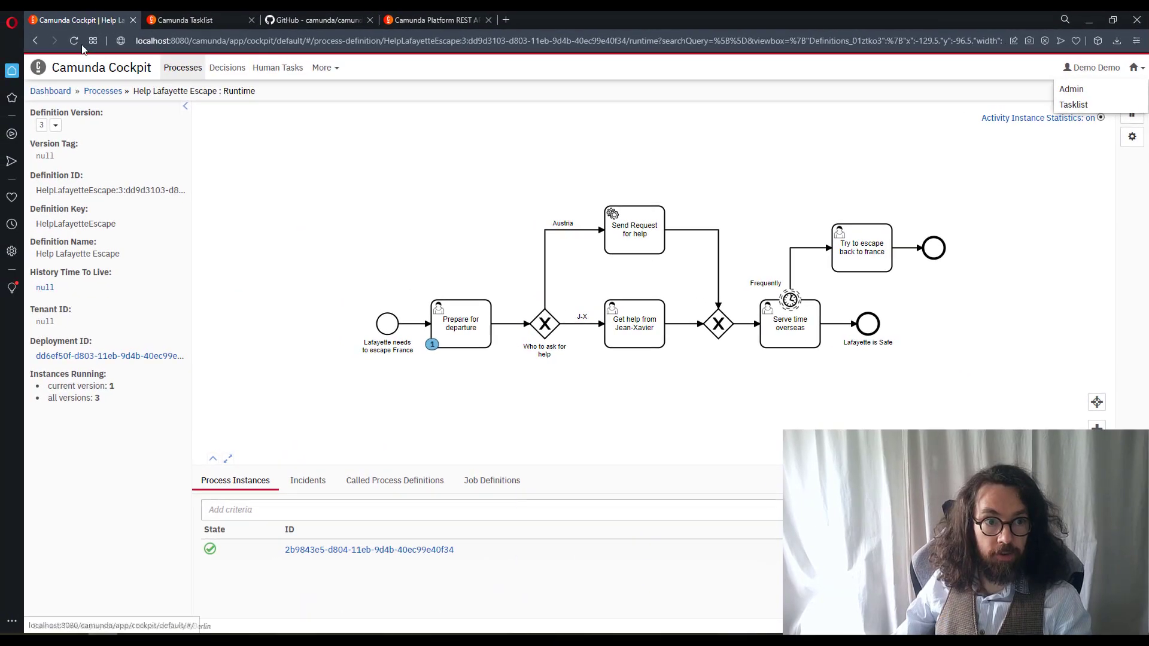
pyautogui.press('F5')
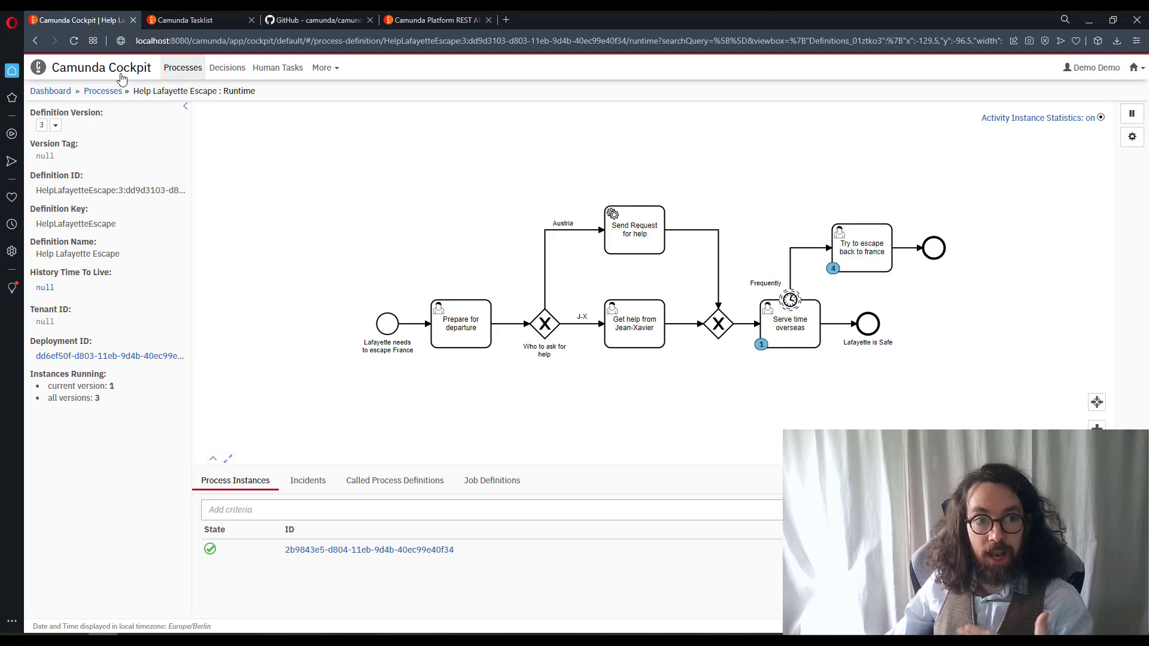
pyautogui.click(74, 40)
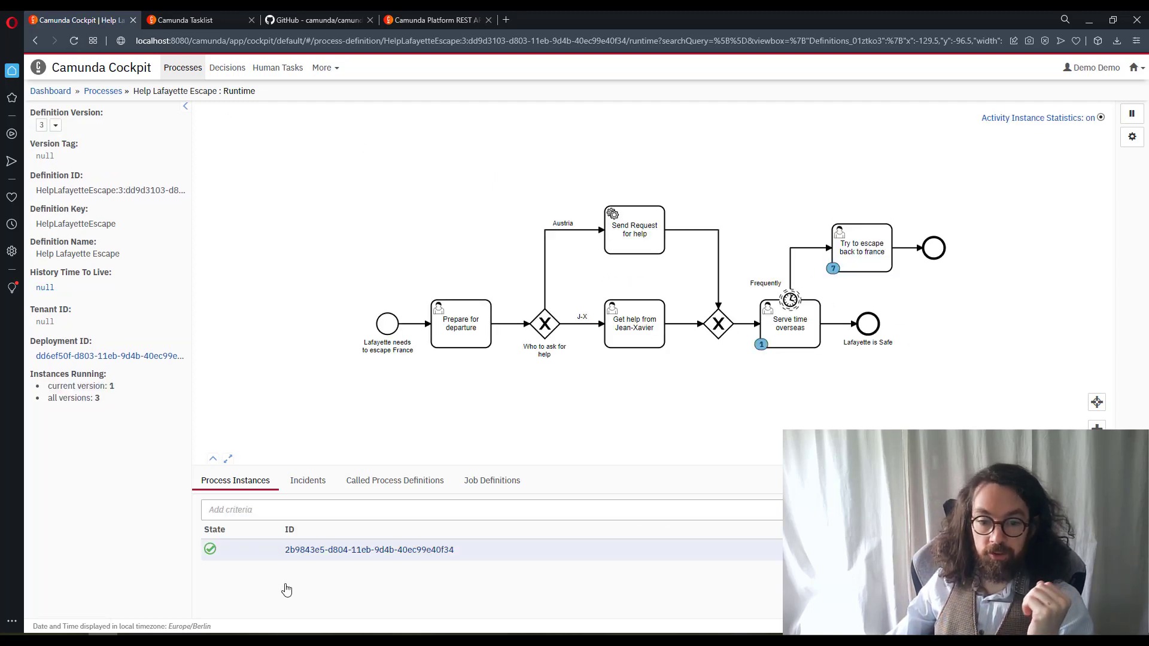
# Open the jobs of the running Help Lafayette Escape instance and suspend the Frequently timer job
pyautogui.click(357, 549)
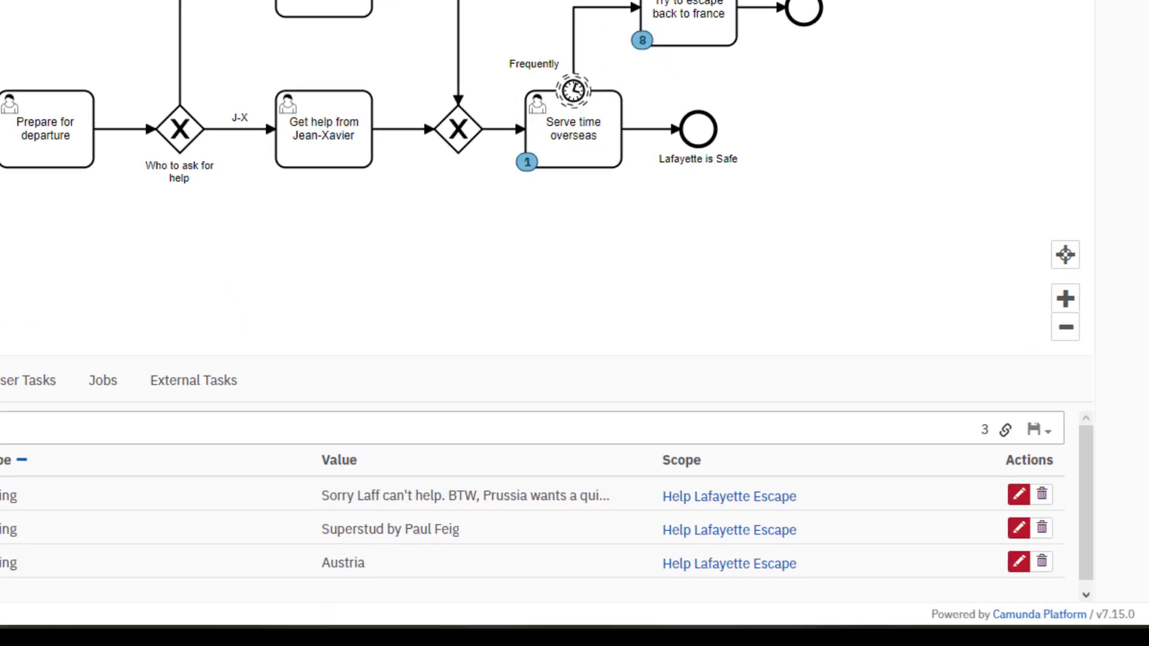
pyautogui.click(101, 386)
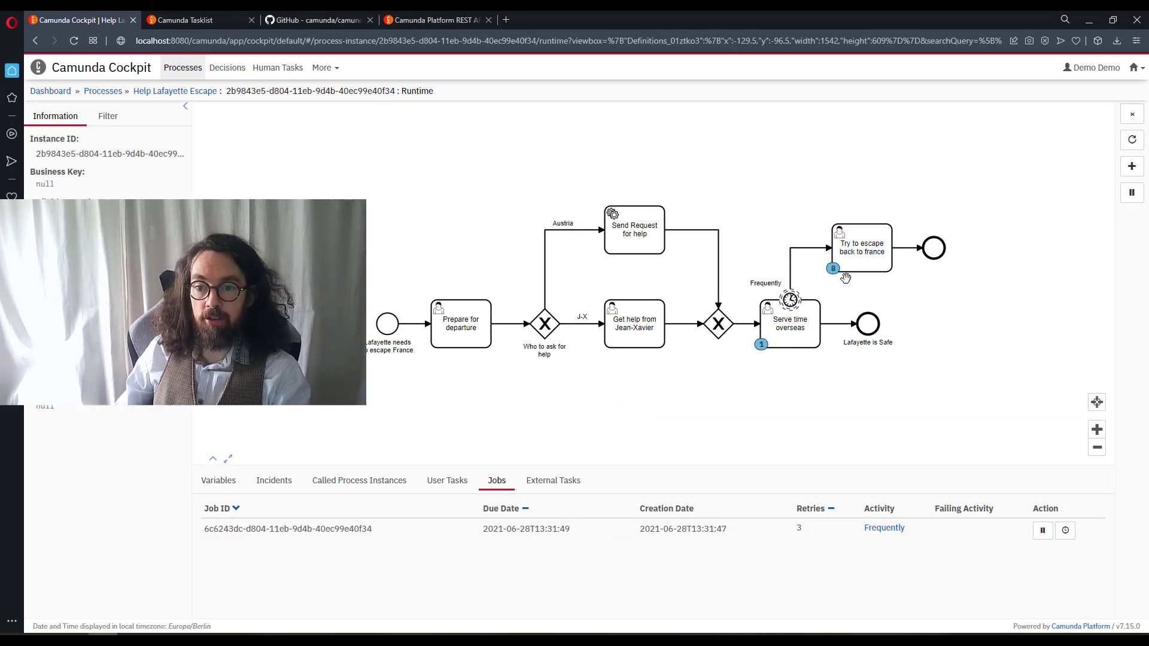
pyautogui.click(74, 41)
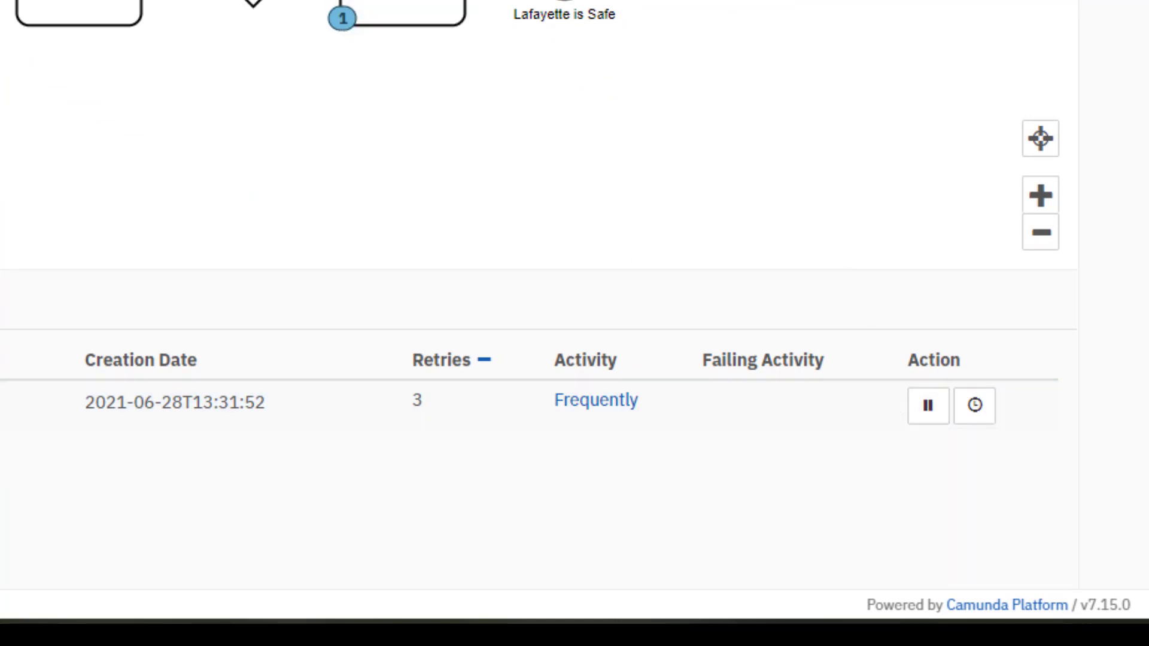
pyautogui.press('F5')
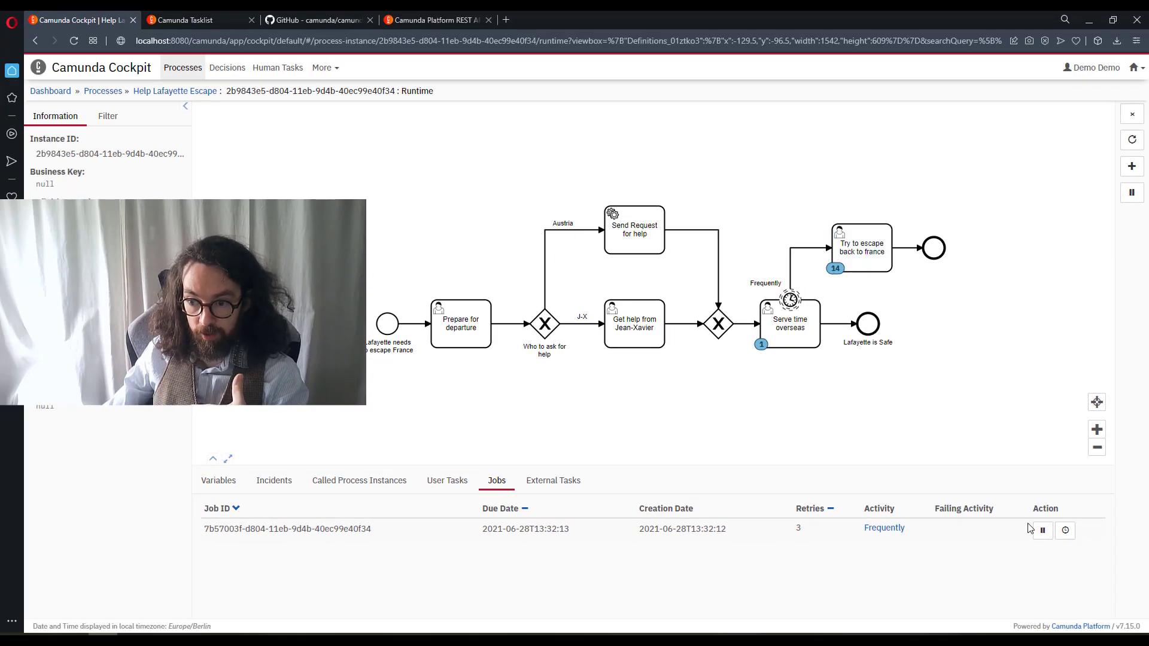
pyautogui.click(1042, 530)
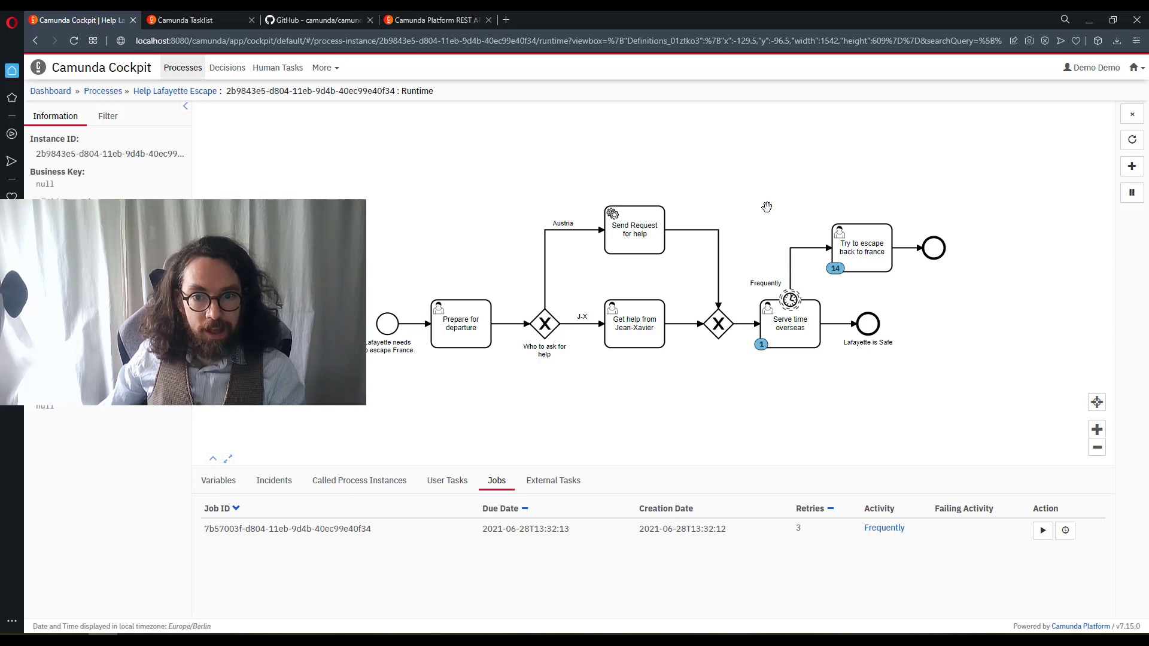
pyautogui.moveTo(766, 207); pyautogui.dragTo(753, 249)
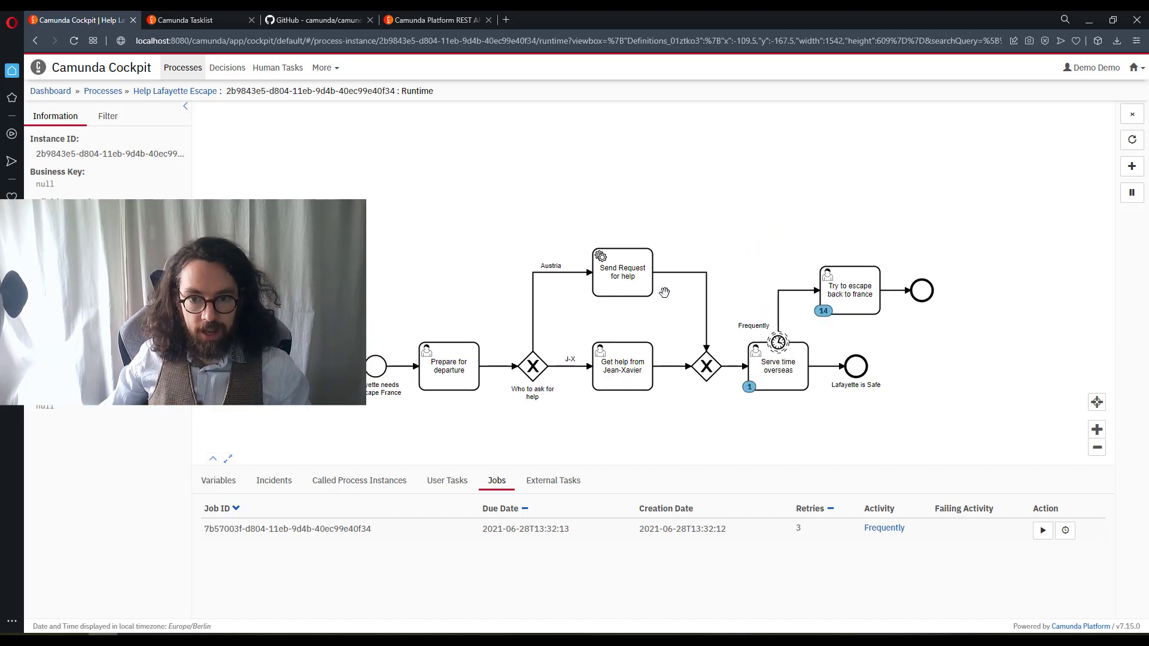
pyautogui.scroll(1, 609, 287)
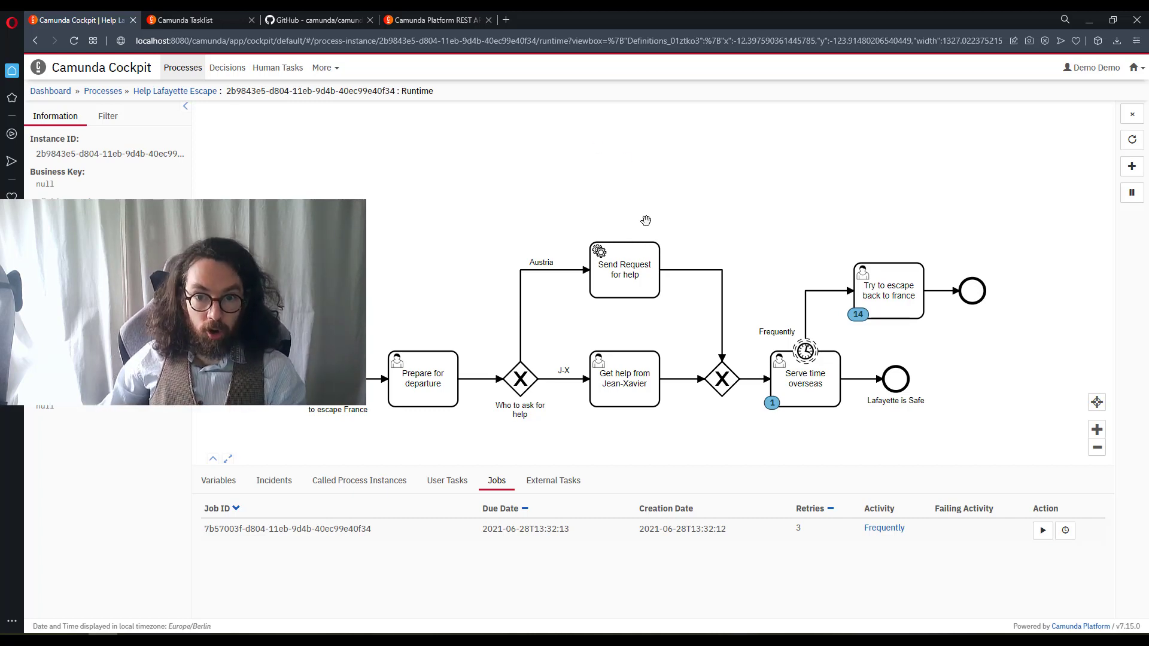
pyautogui.scroll(2, 790, 236)
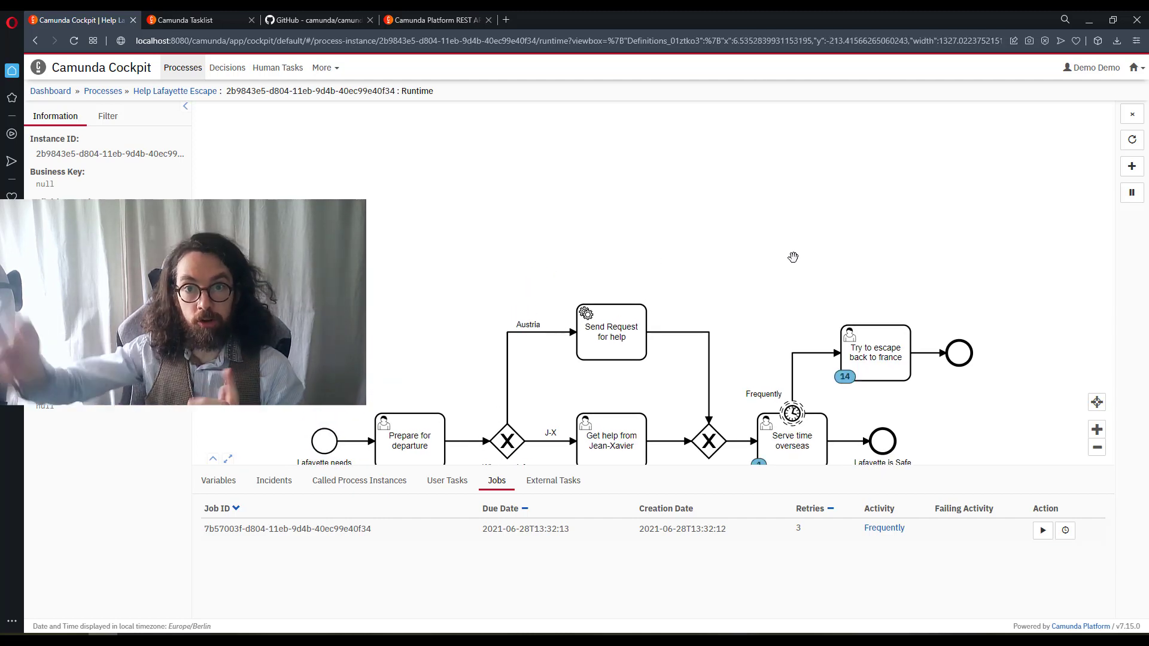
pyautogui.moveTo(764, 287); pyautogui.dragTo(780, 242)
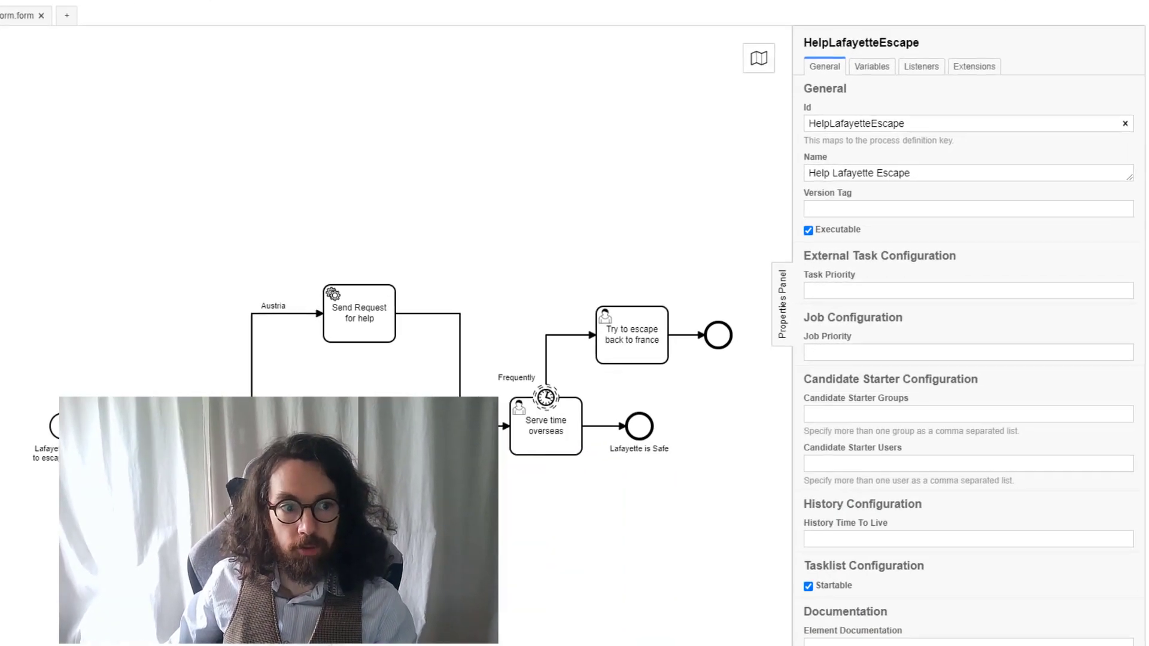
# Switch to Camunda Modeler and attach an Error Boundary Event to the Send Request for help service task
pyautogui.click(17, 271)
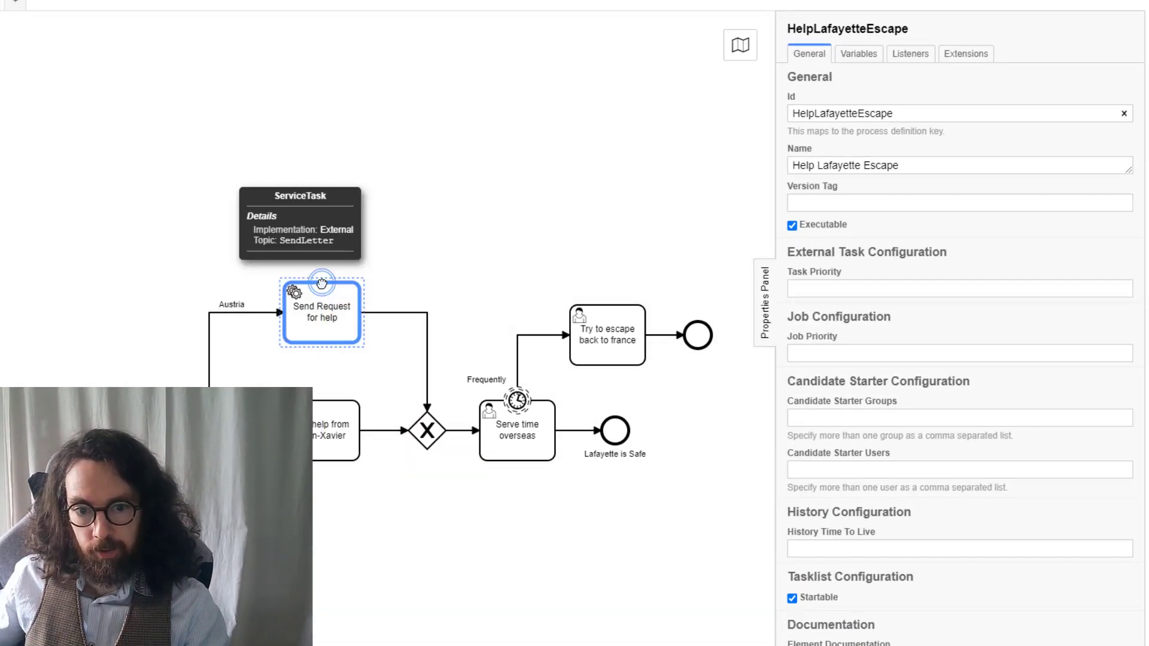
pyautogui.click(321, 285)
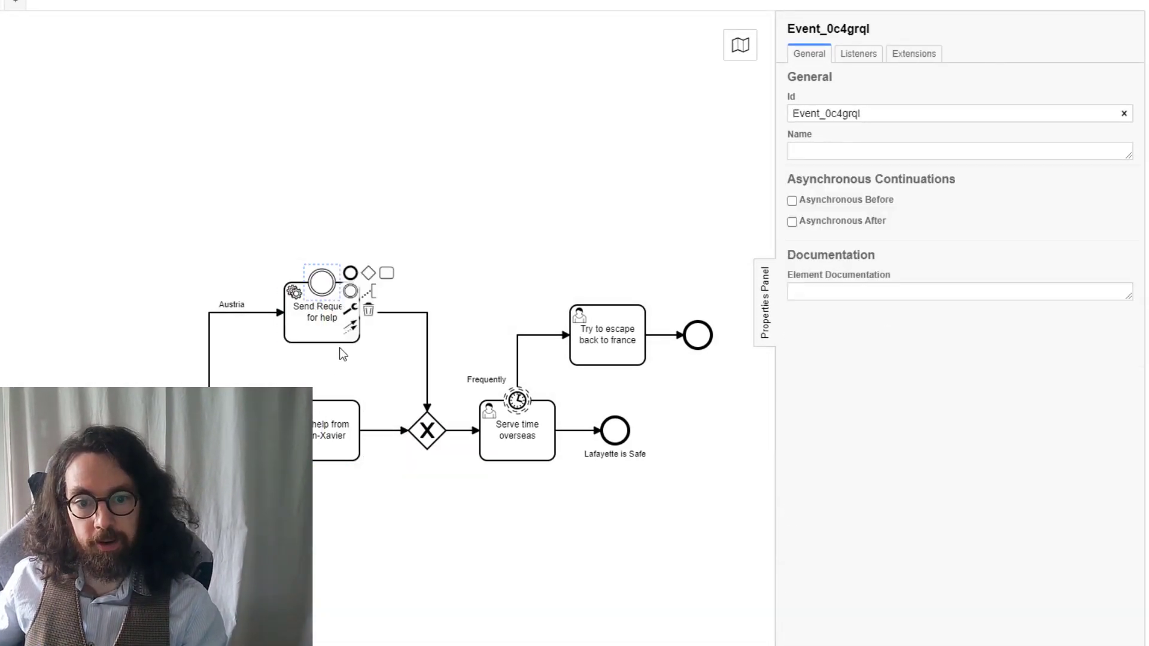
pyautogui.click(349, 311)
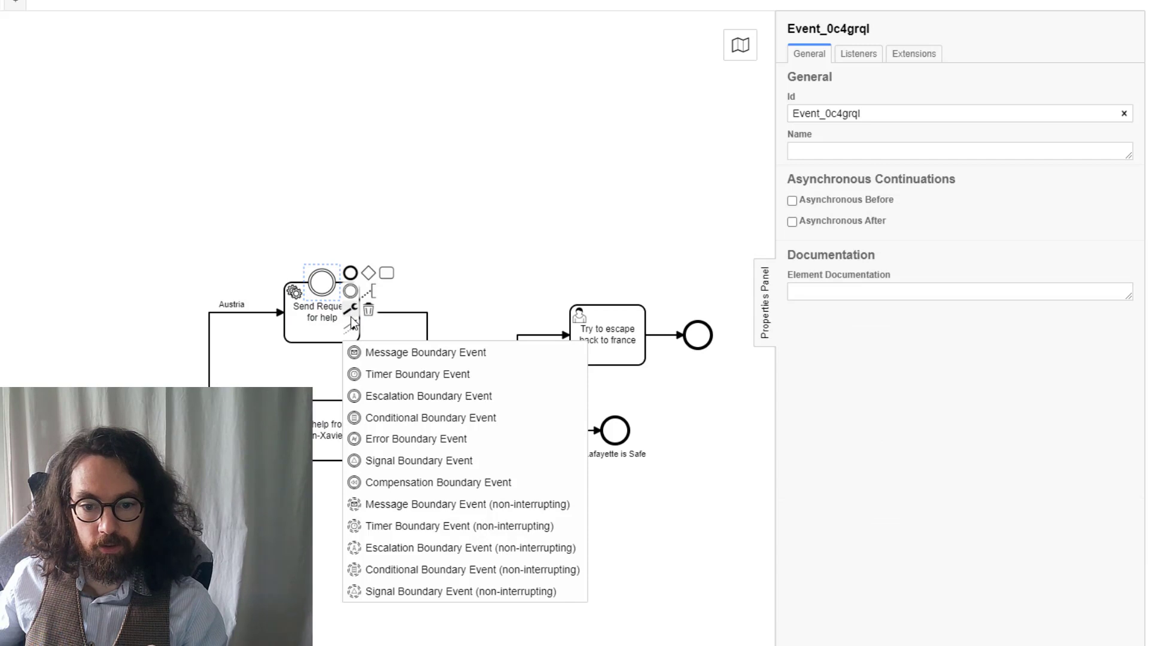
pyautogui.click(375, 439)
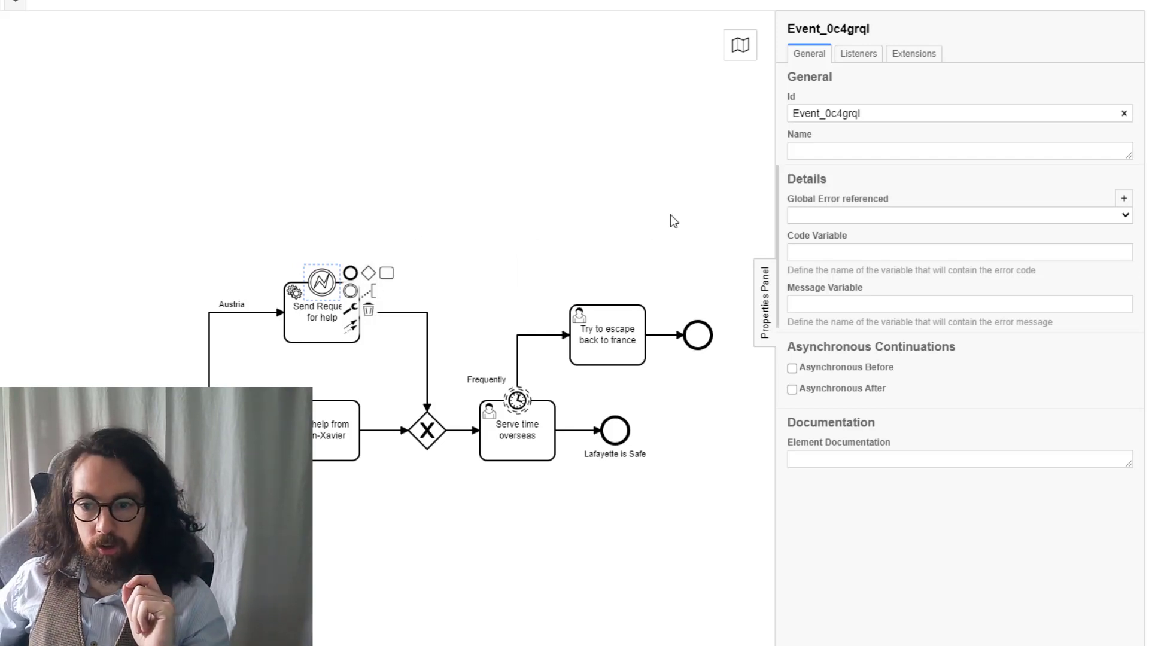
# Create a global error for the boundary event with both its name and code set to REFUSE_HELP
pyautogui.click(1116, 297)
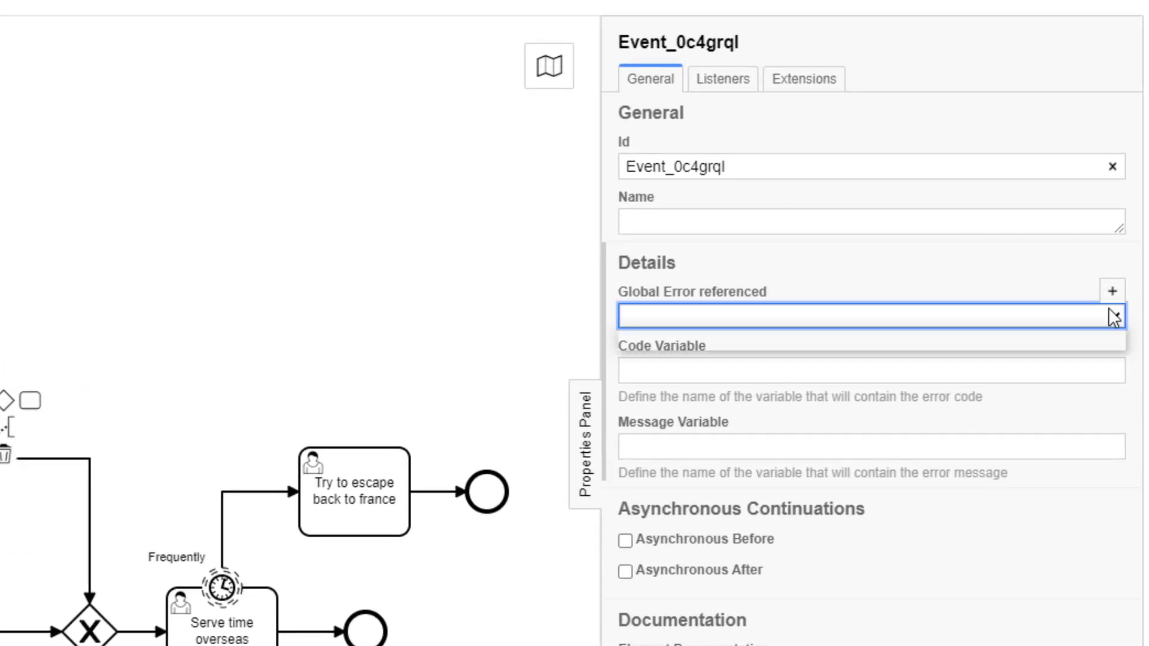
pyautogui.click(1116, 297)
pyautogui.click(1114, 275)
pyautogui.click(764, 365)
pyautogui.moveTo(764, 364); pyautogui.dragTo(541, 390)
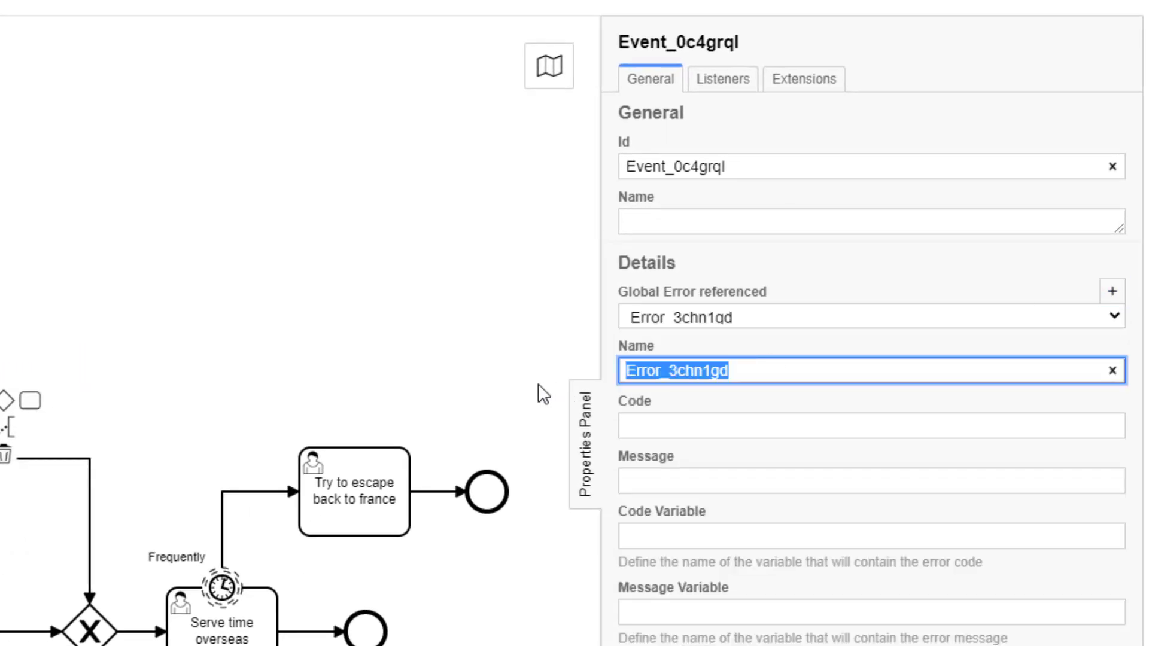
pyautogui.write('REFUSE_HELP')
pyautogui.click(746, 425)
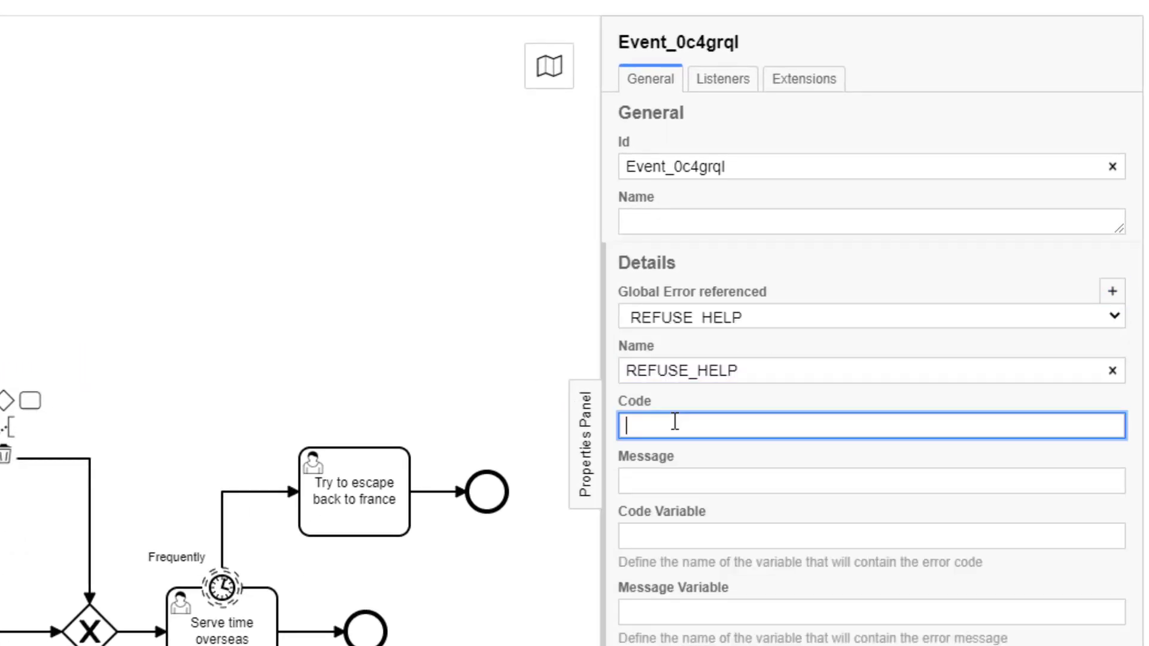
pyautogui.write('REFUSE_HELP')
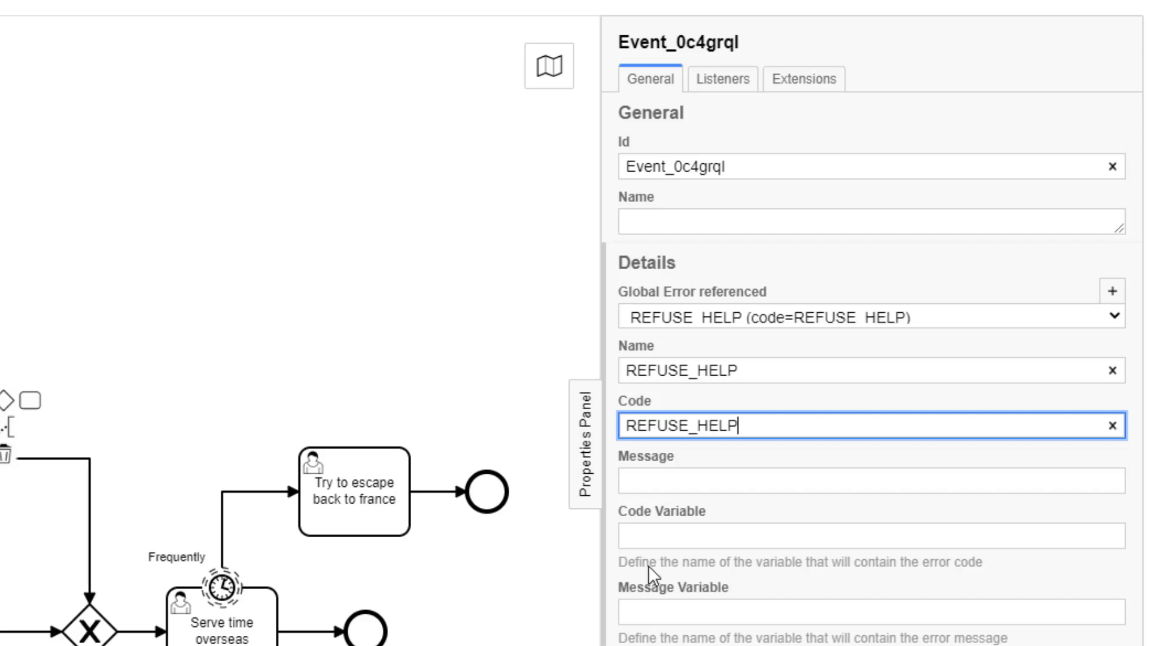
pyautogui.doubleClick(674, 418)
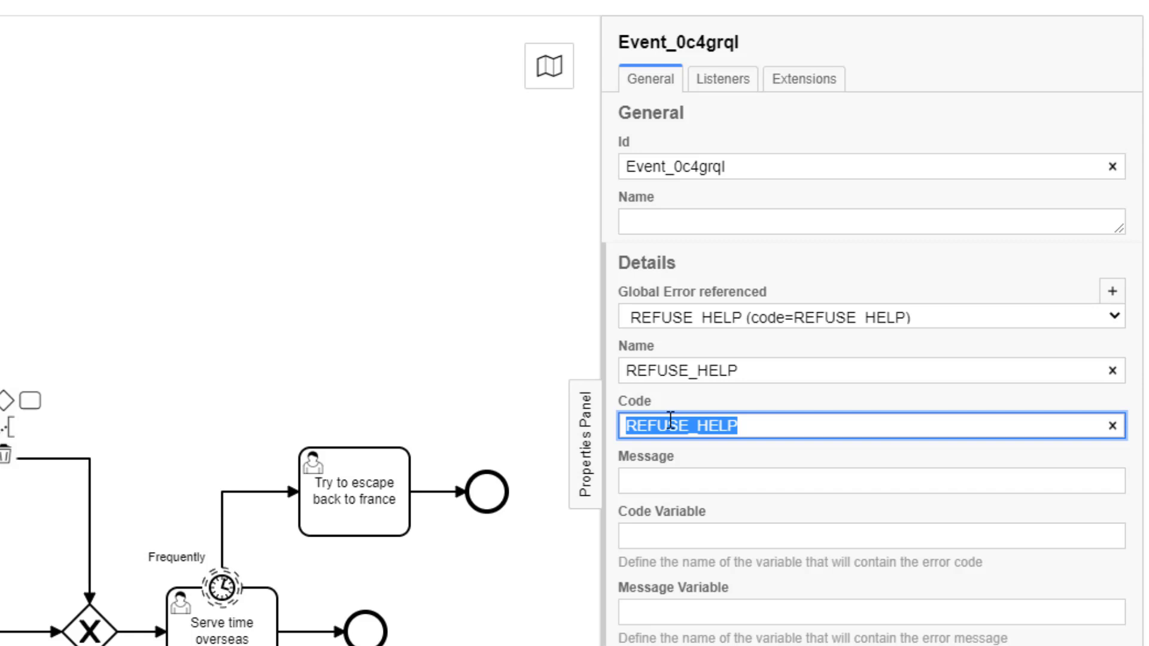
pyautogui.click(779, 425)
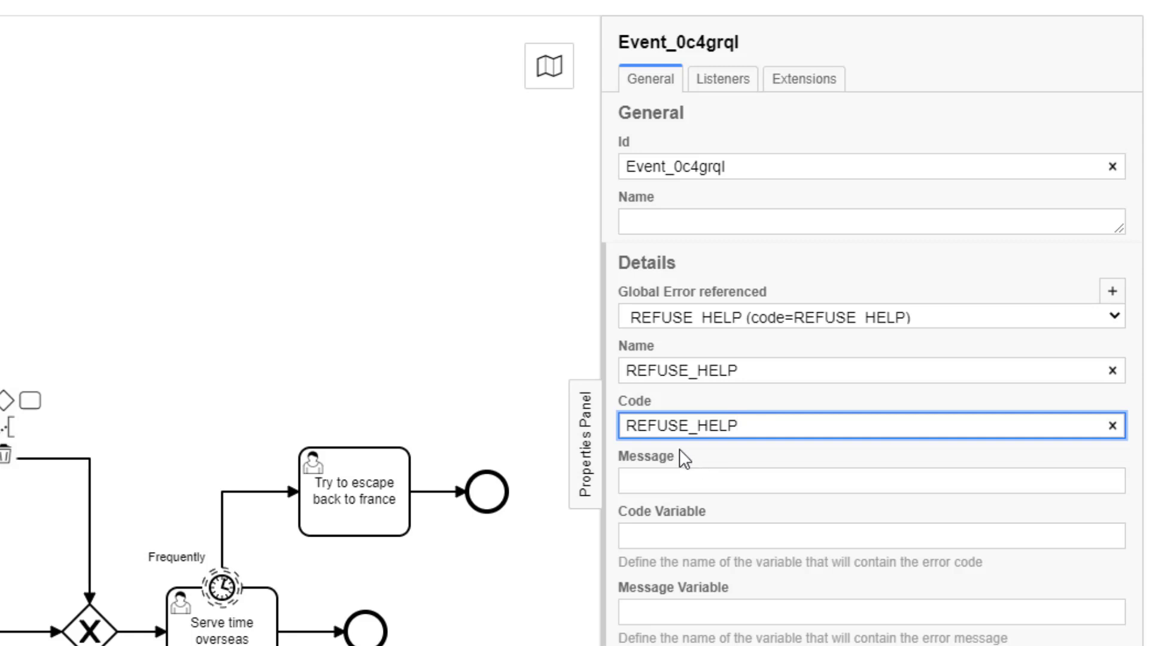
# Append a task to the error boundary event, label the event "Help Refused" and place the label beside it
pyautogui.click(208, 337)
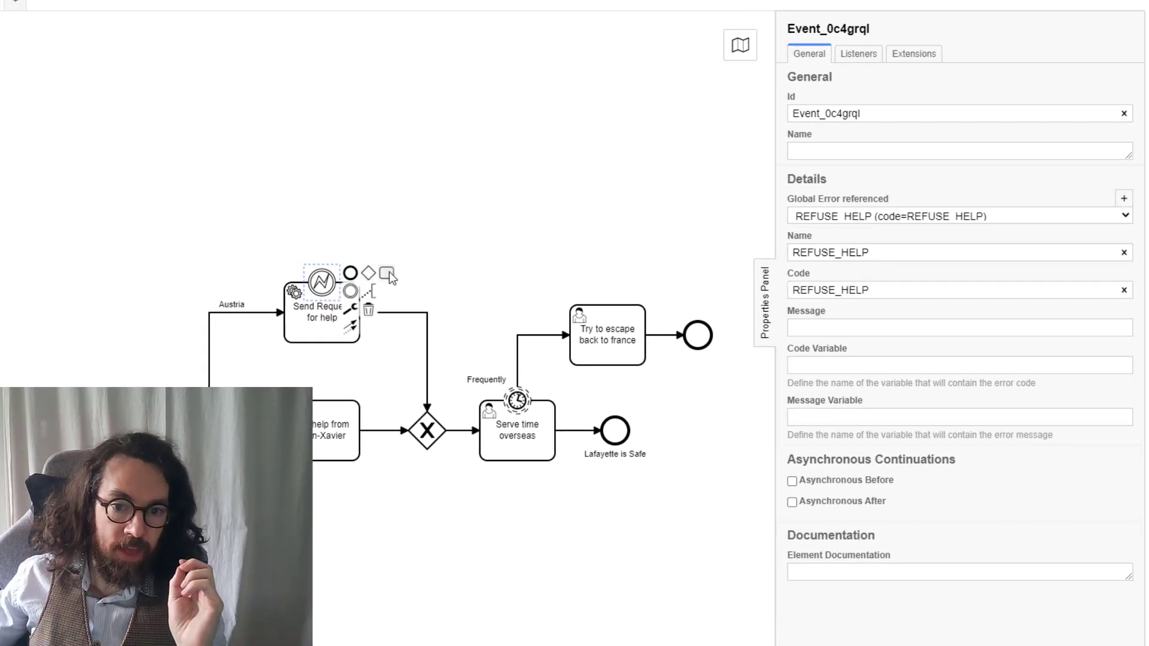
pyautogui.click(420, 283)
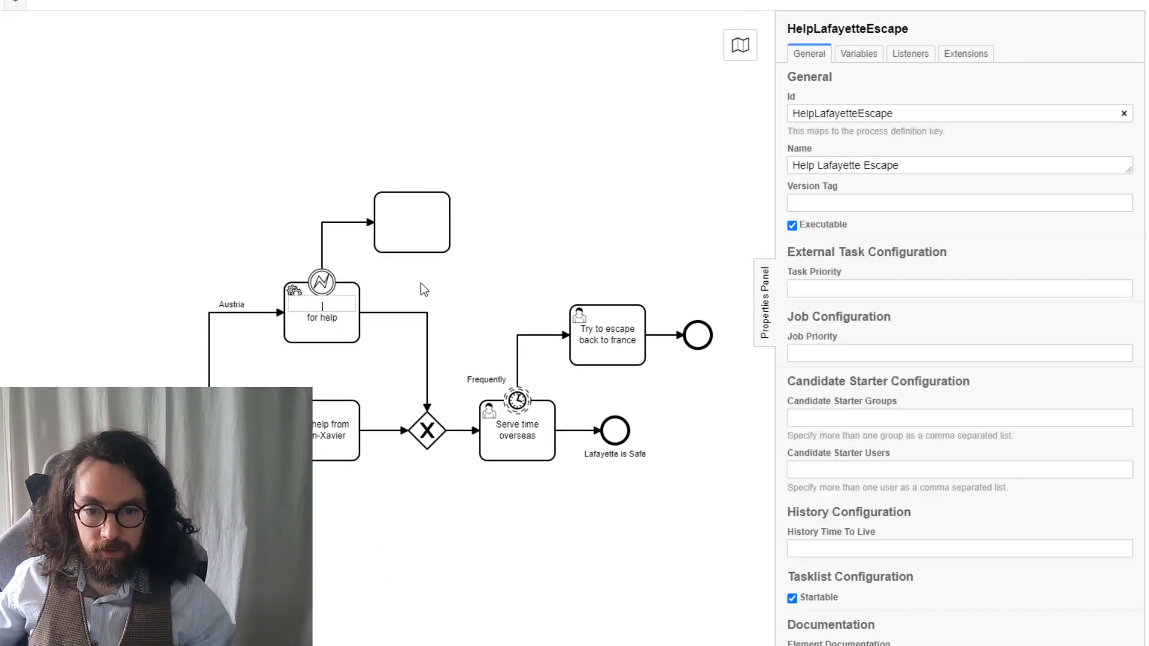
pyautogui.write('Help')
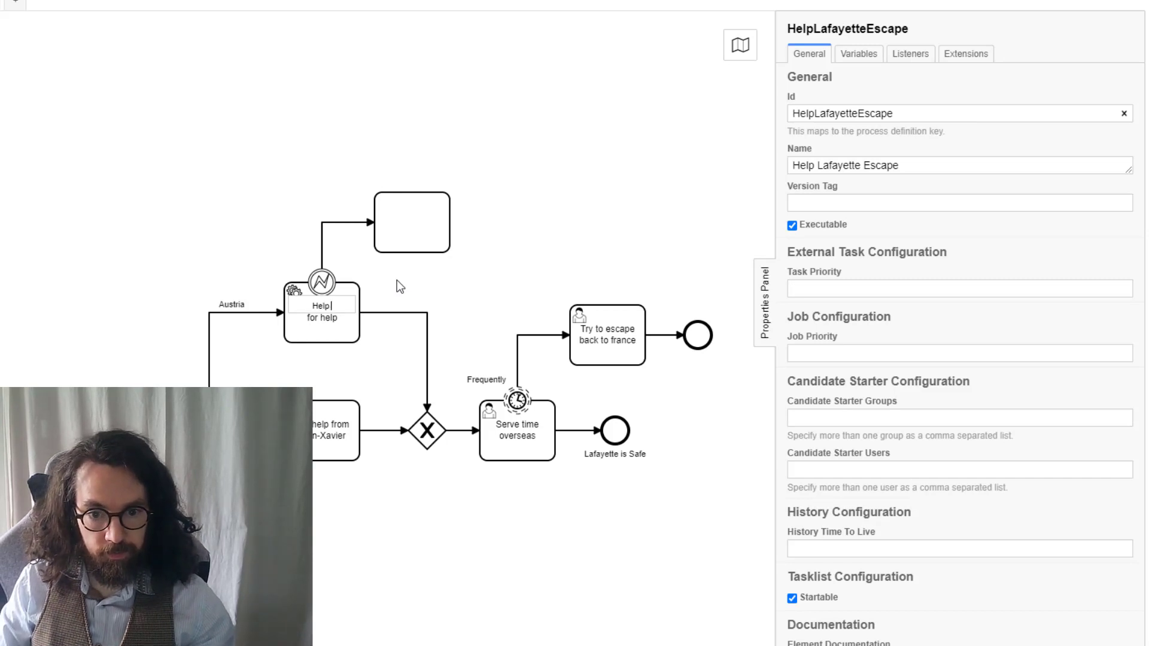
pyautogui.write(' Refused')
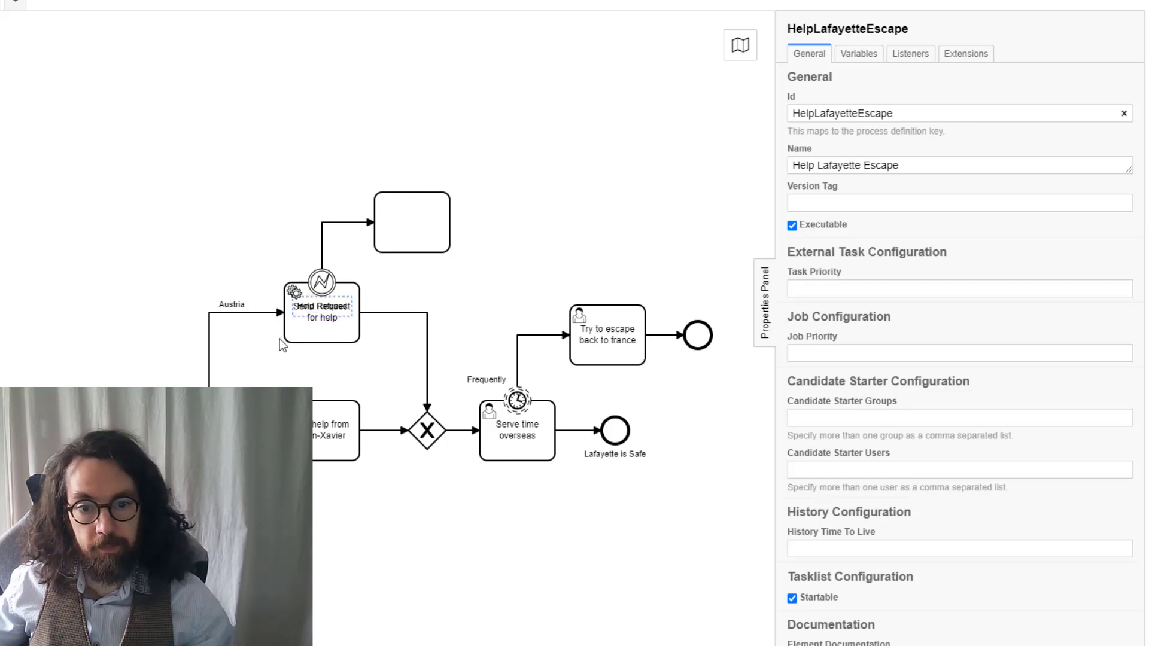
pyautogui.click(344, 329)
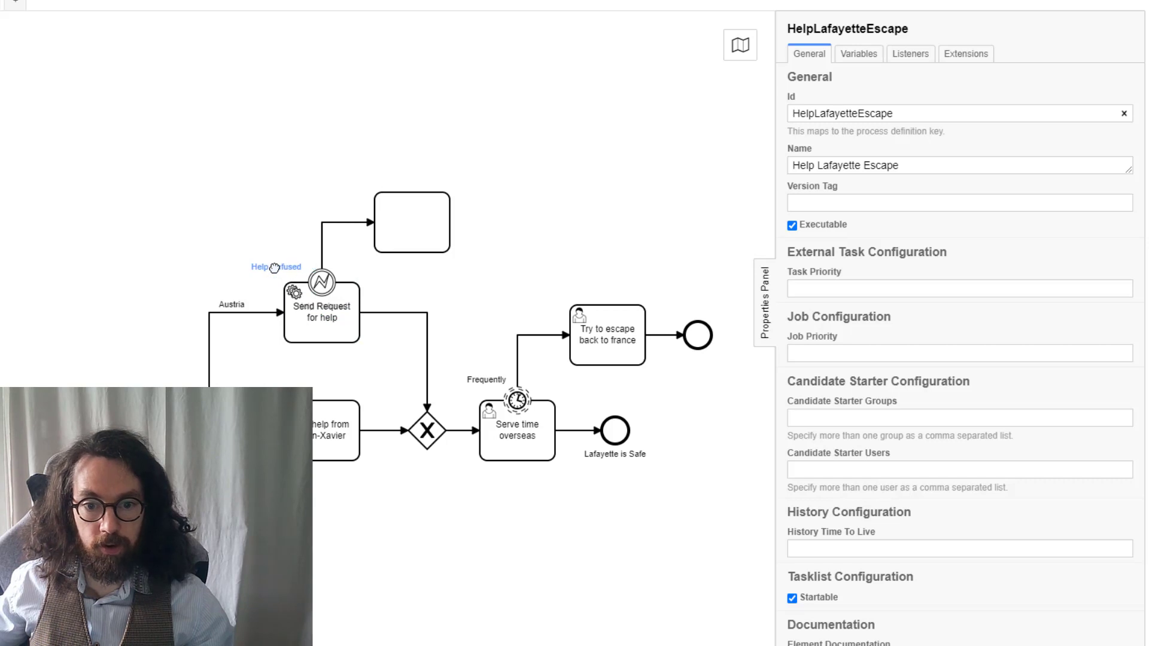
pyautogui.click(275, 267)
# Convert the task appended to the Help Refused boundary event into a User Task and add an end event after it
pyautogui.click(416, 226)
pyautogui.click(467, 235)
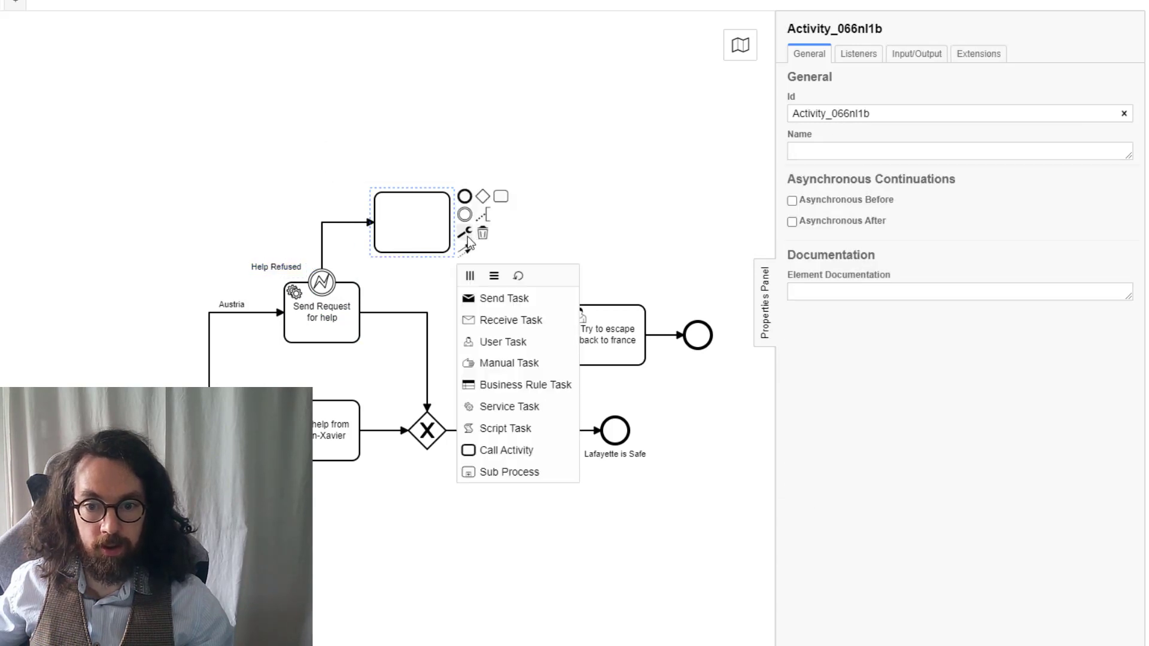
pyautogui.click(529, 345)
pyautogui.click(465, 196)
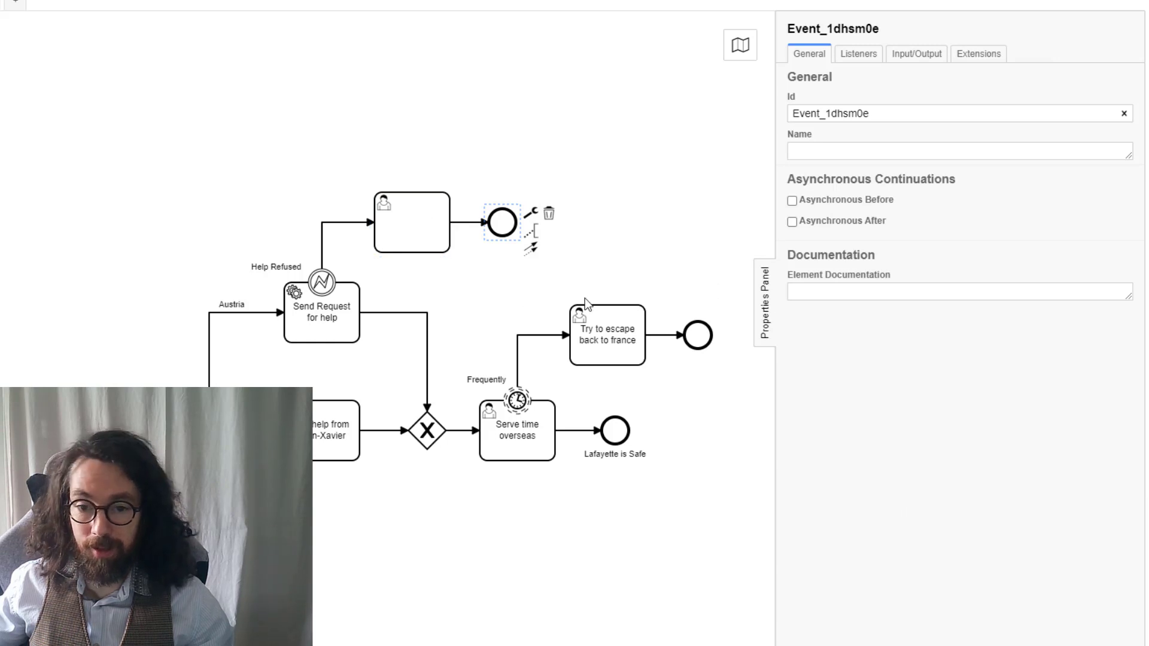
# Name the user task after the Help Refused event "Laf Dies"
pyautogui.doubleClick(402, 223)
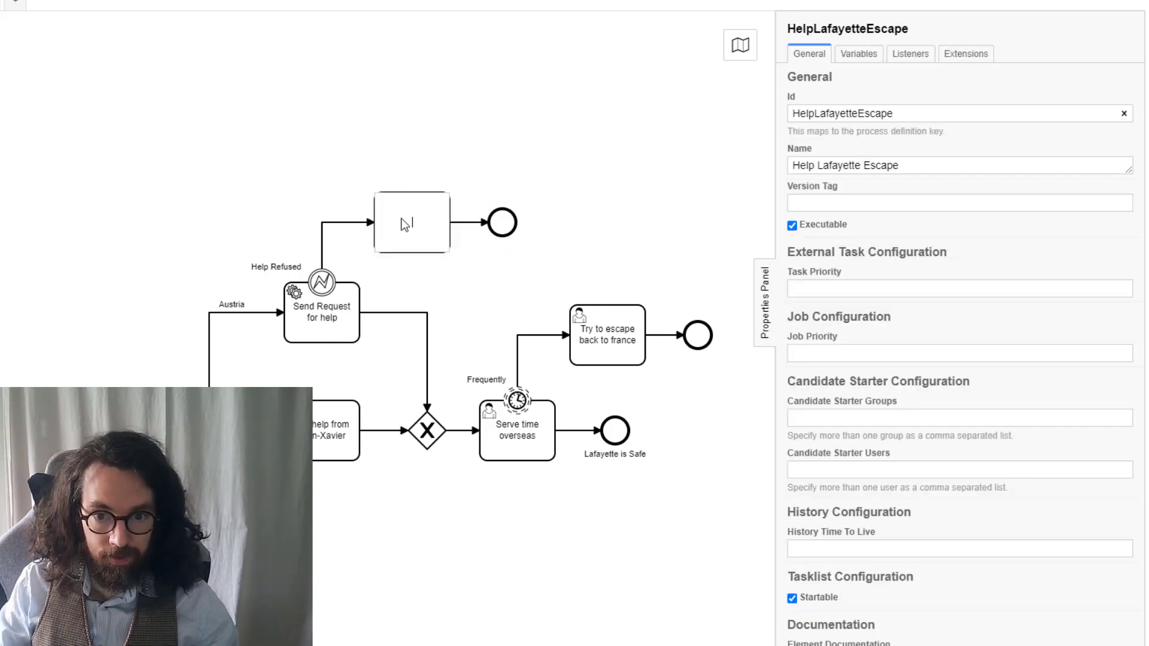
pyautogui.write('Laf')
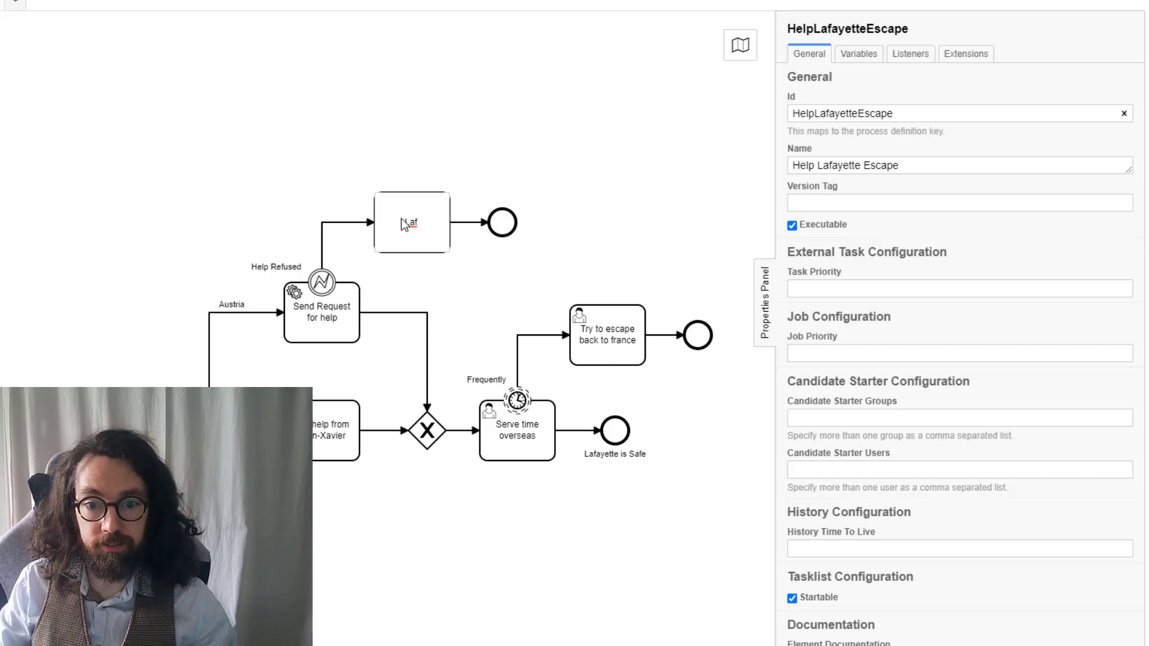
pyautogui.write(' Dies')
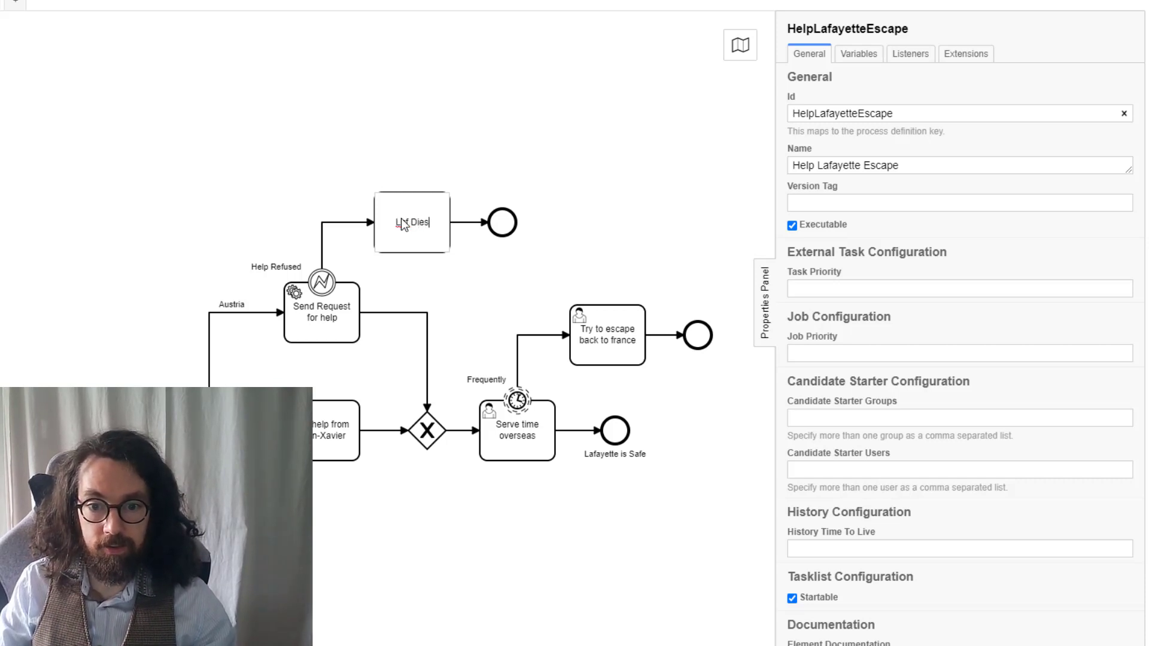
pyautogui.press('Return')
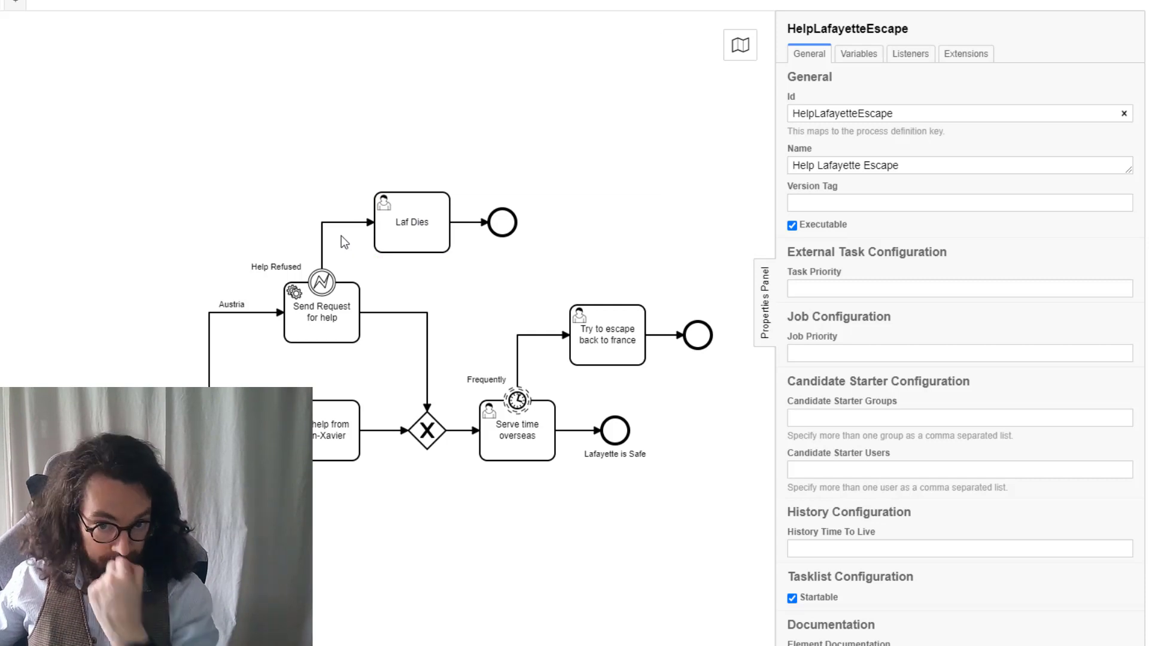
# Review the error settings of the Help Refused boundary event on the Send Request for help task
pyautogui.click(323, 280)
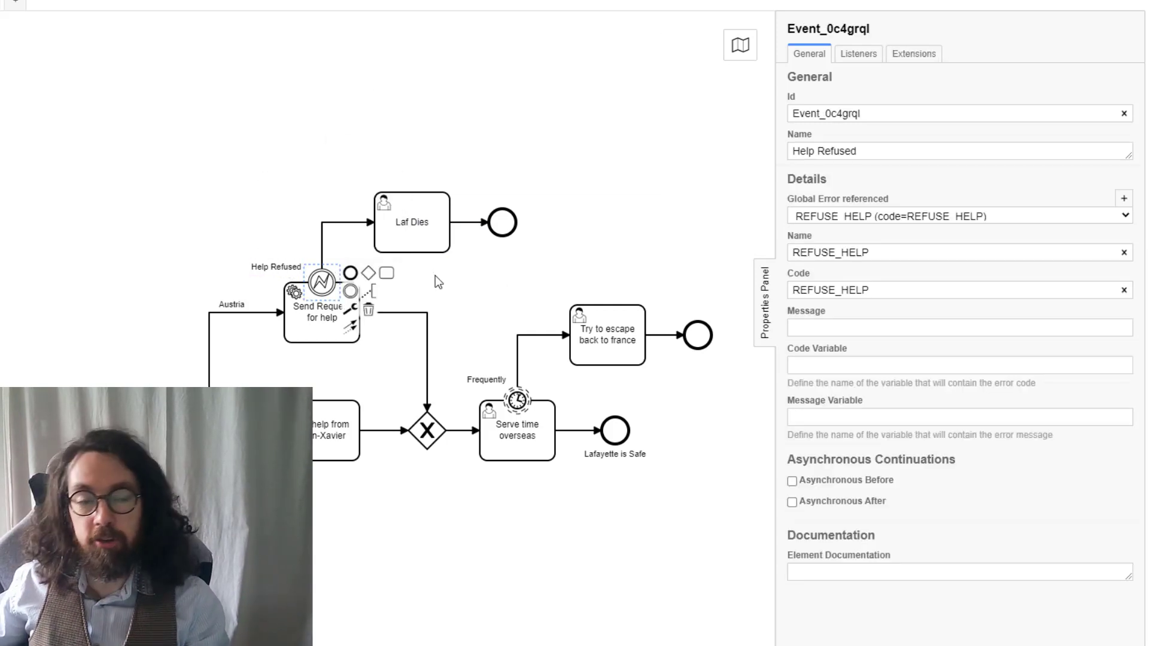
pyautogui.click(470, 298)
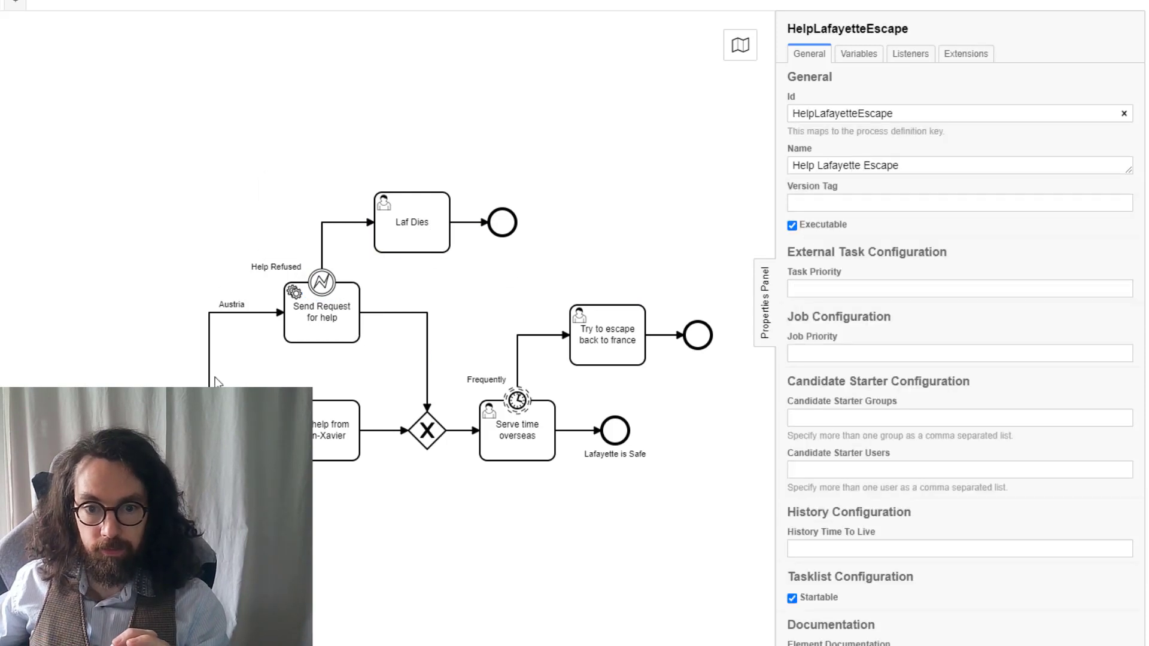
pyautogui.moveTo(350, 313)
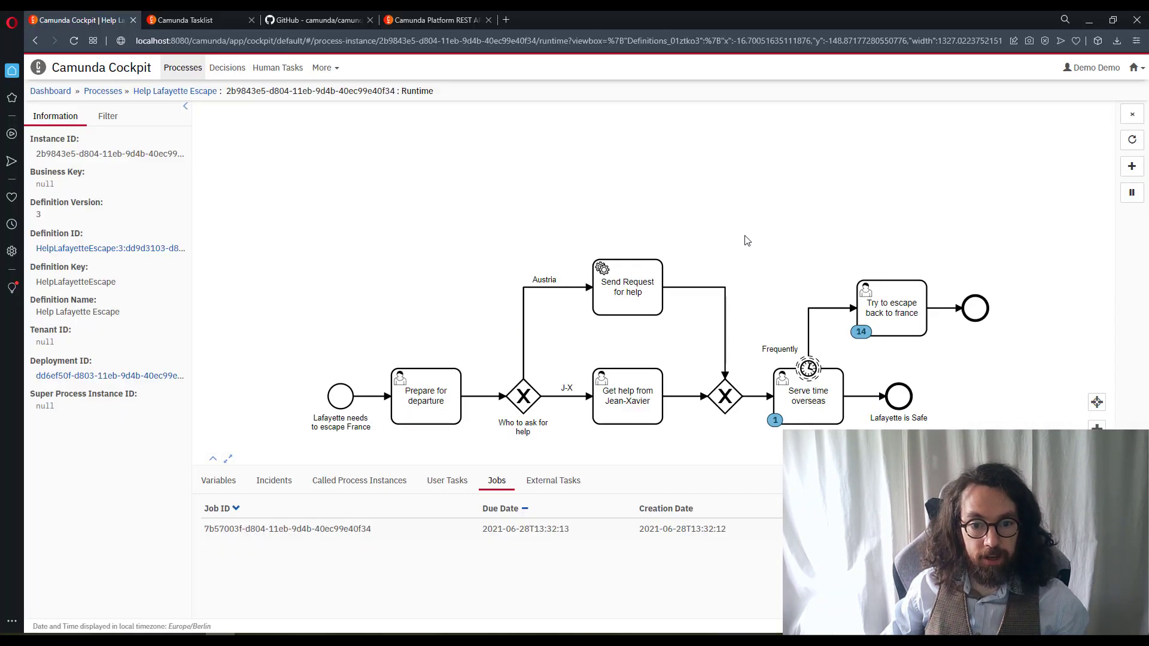
# Switch to Cockpit and open the Help Lafayette Escape definition from the list of deployed processes
pyautogui.click(111, 94)
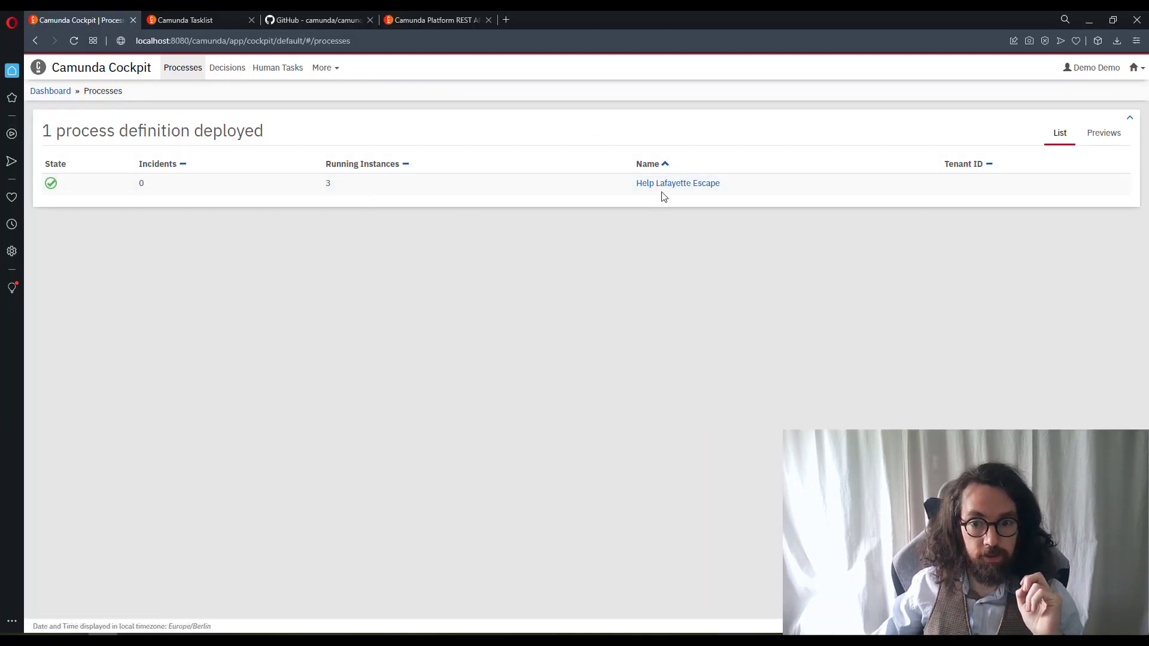
pyautogui.click(666, 183)
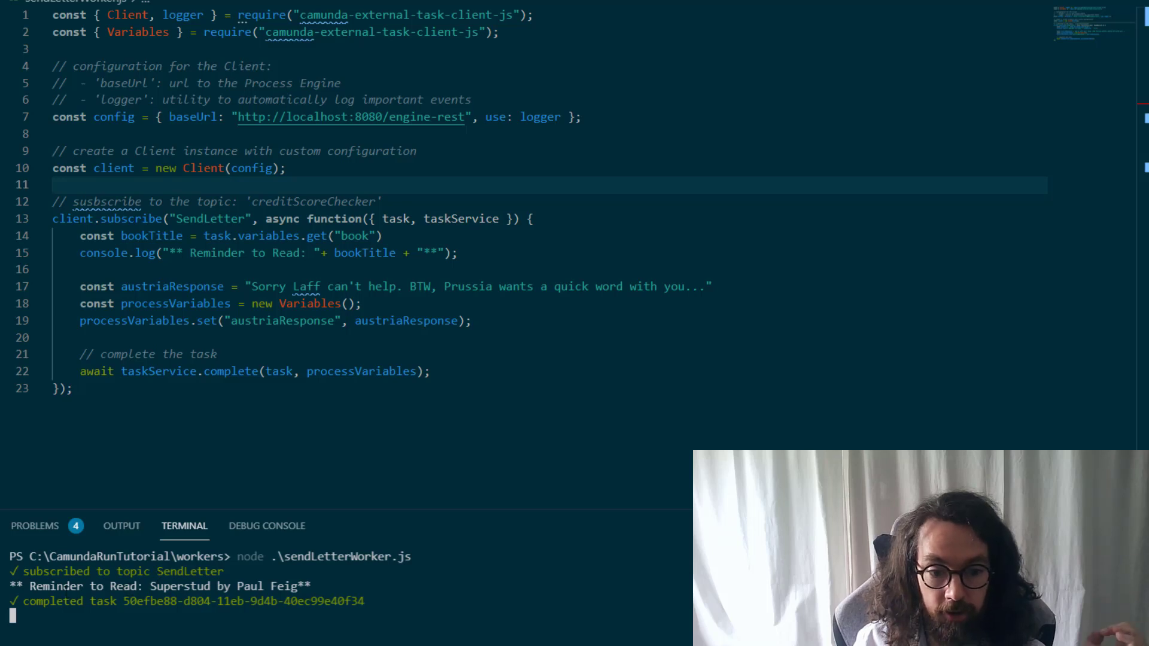
# Switch to the code editor and examine the worker's terminal output and the SendLetter subscription in sendLetterWorker.js
pyautogui.moveTo(62, 587); pyautogui.dragTo(237, 586)
pyautogui.click(160, 601)
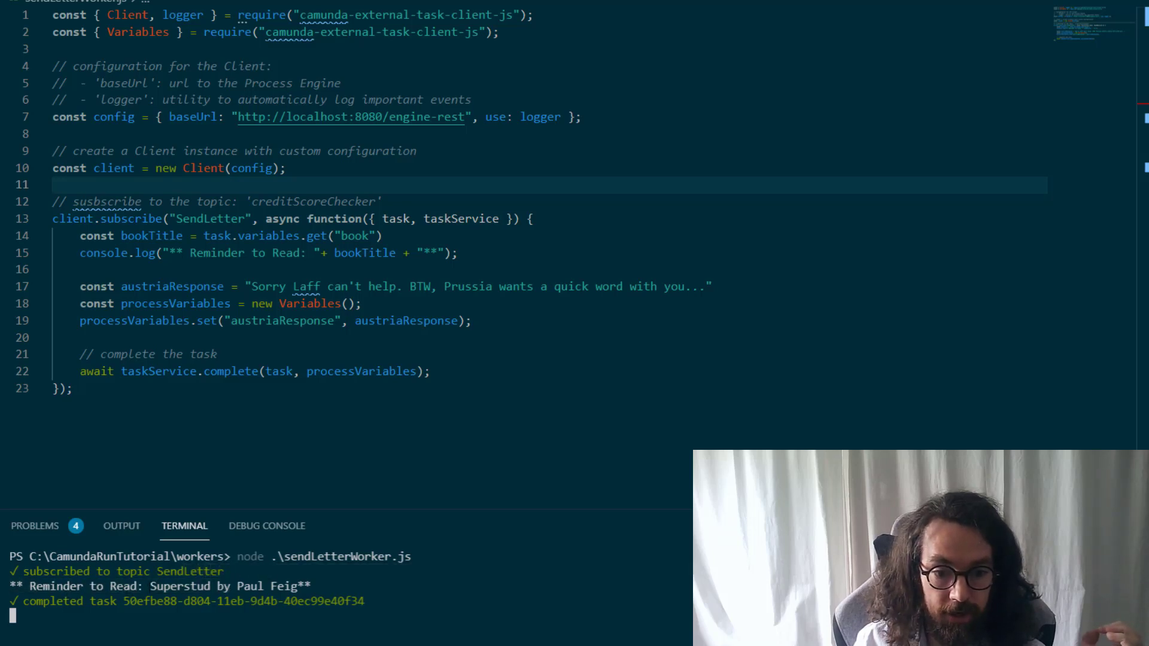
pyautogui.moveTo(152, 588); pyautogui.dragTo(263, 571)
pyautogui.click(251, 560)
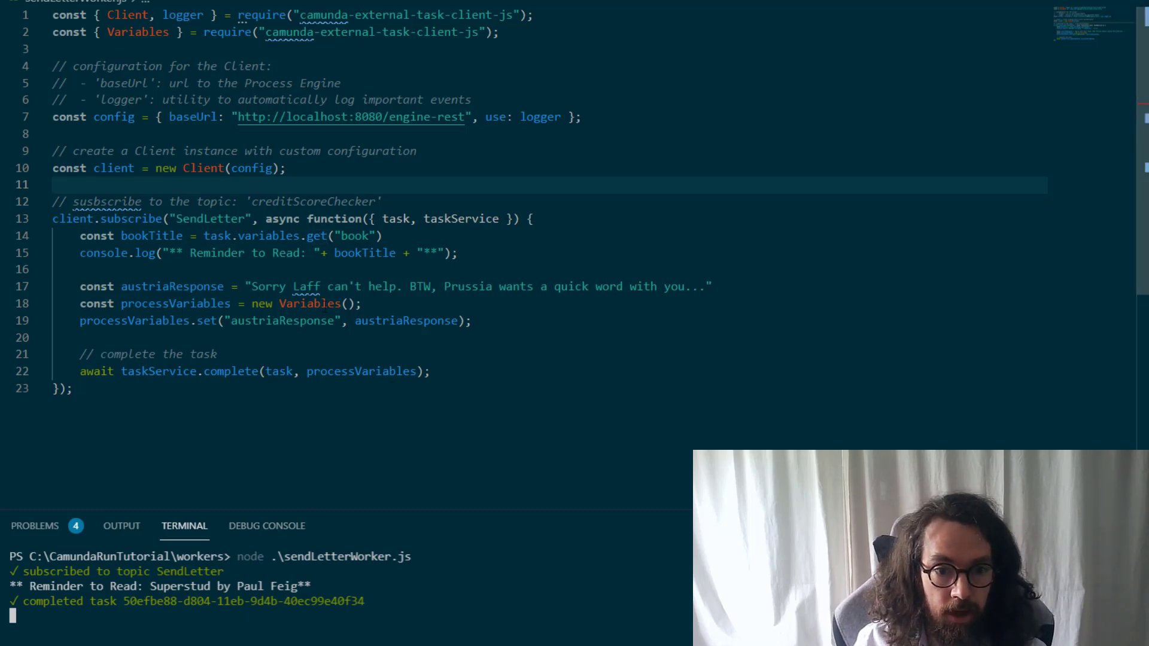
pyautogui.doubleClick(206, 219)
pyautogui.press('Left')
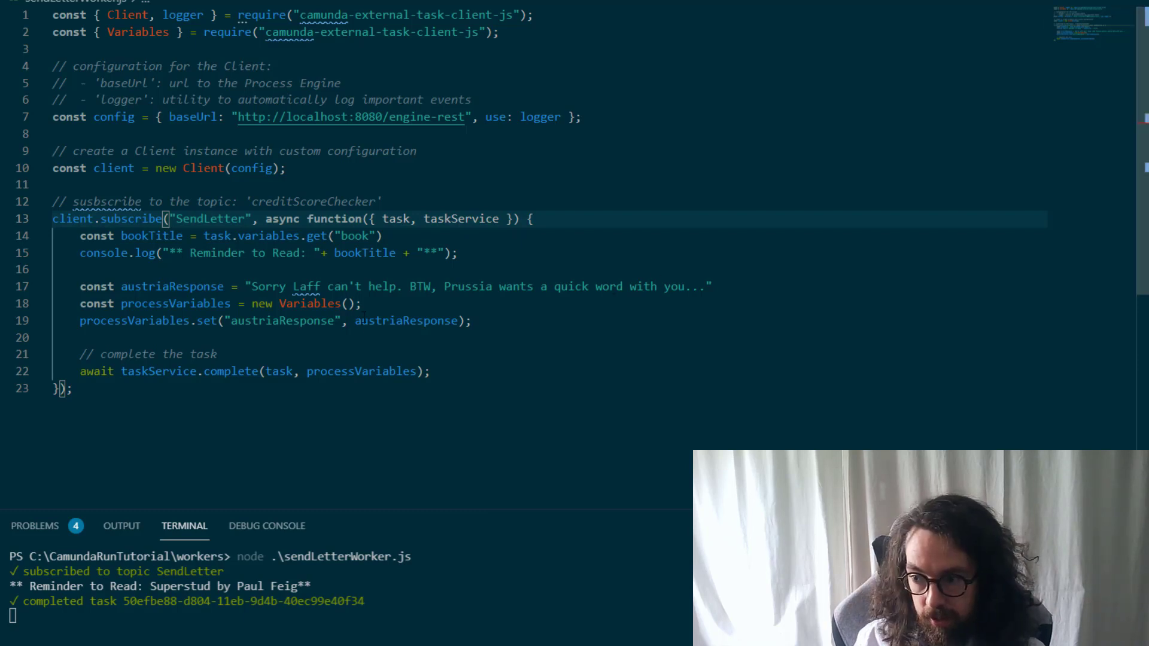
# Replace the SendLetter handler body with copied code that completes the task if bookTitle includes "Austria" and otherwise throws the REFUSE_HELP BPMN error
pyautogui.doubleClick(361, 371)
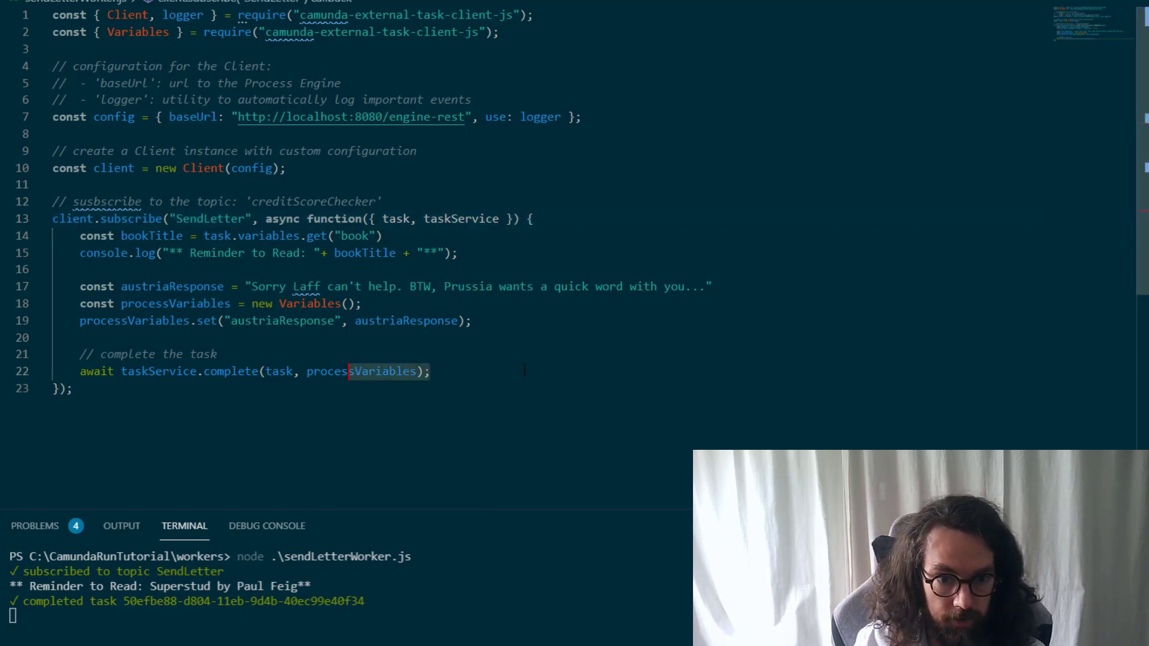
pyautogui.click(429, 371)
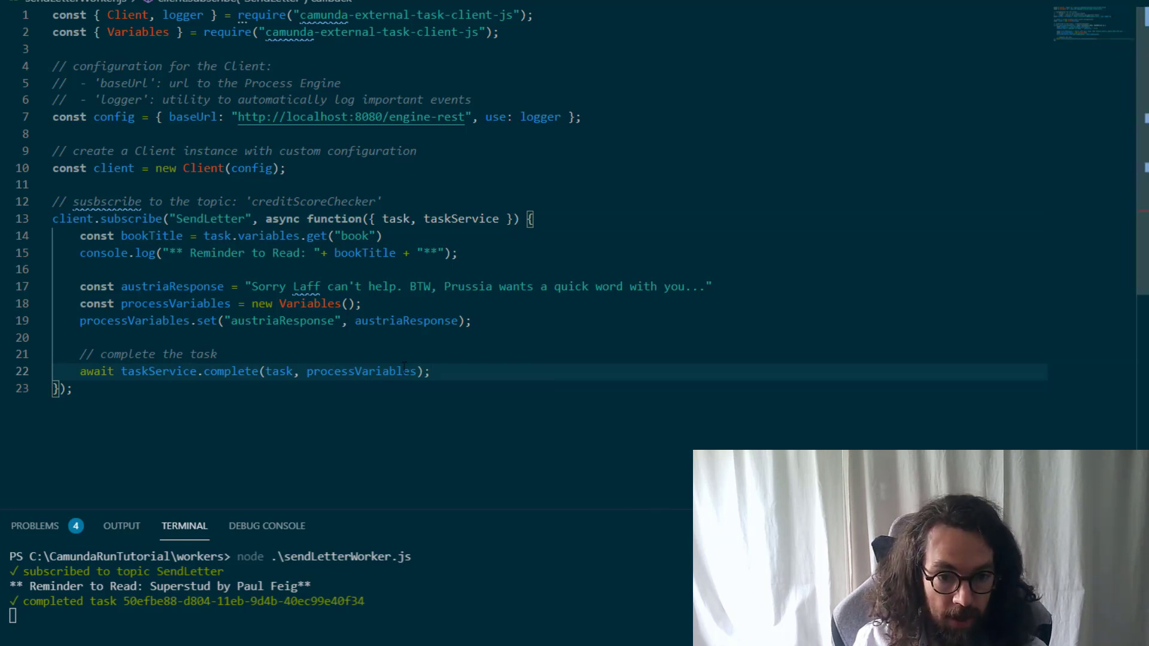
pyautogui.moveTo(430, 371); pyautogui.dragTo(37, 231)
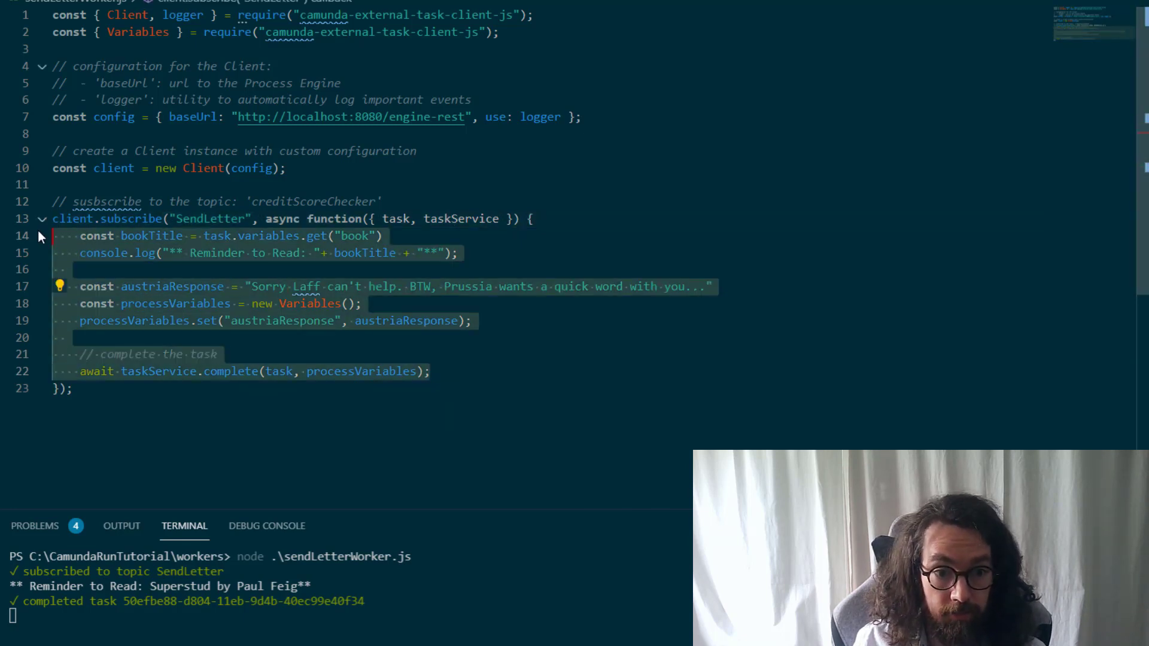
pyautogui.hotkey('ctrl', 'v')
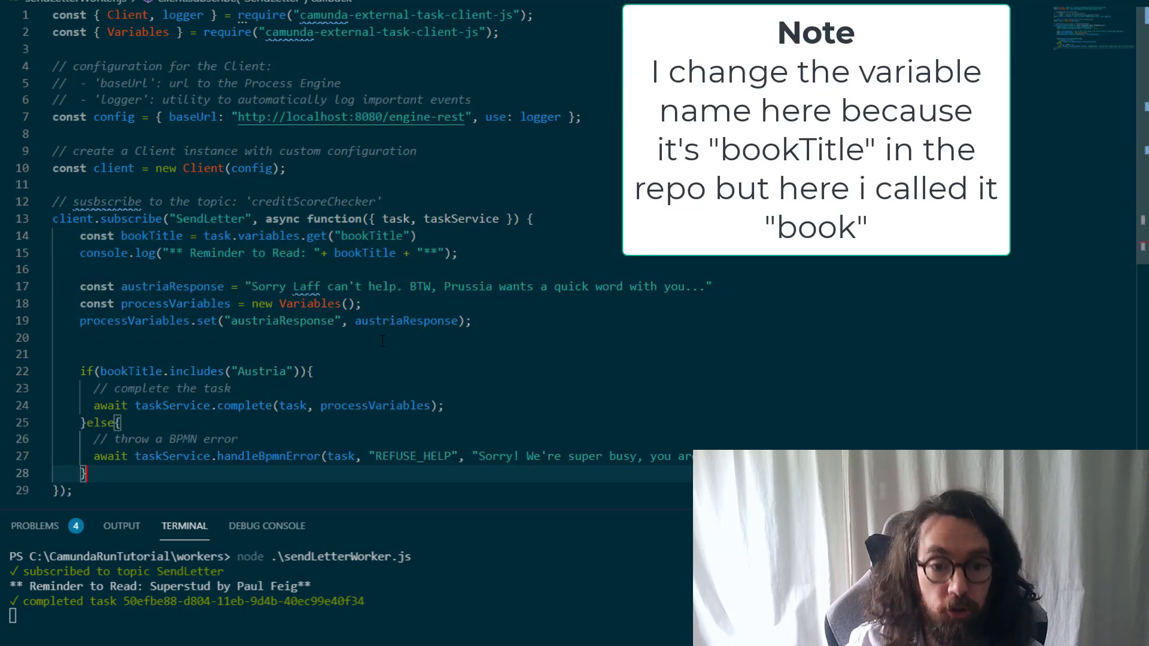
# Change the process variable read into bookTitle to "book" in the task.variables.get call
pyautogui.click(362, 321)
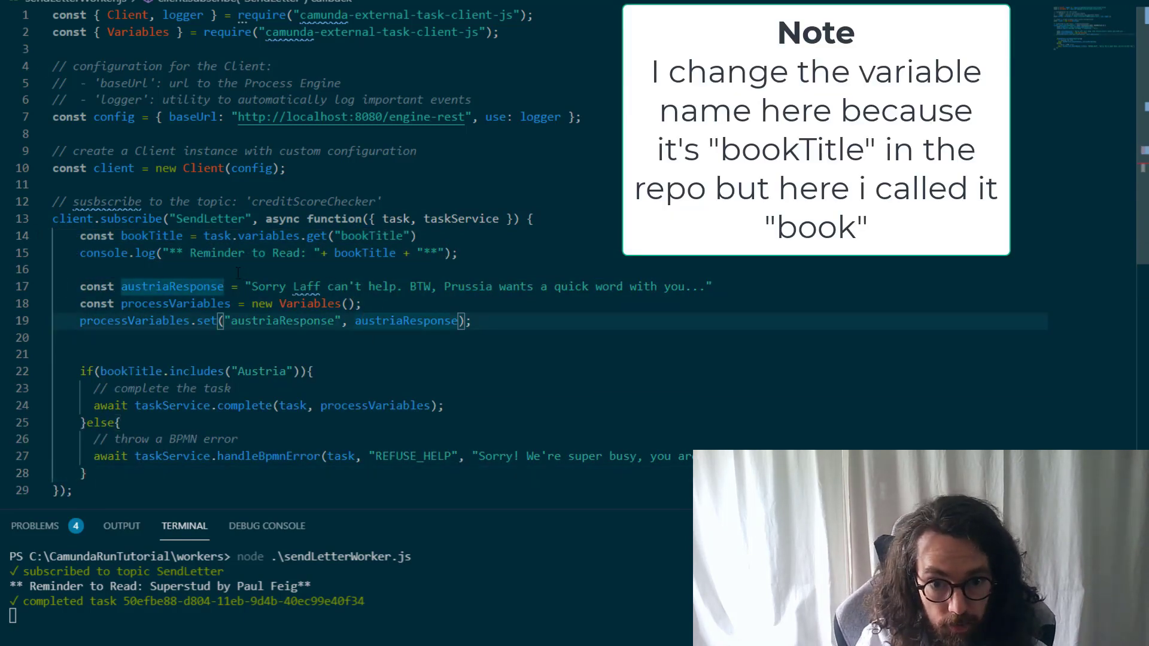
pyautogui.doubleClick(371, 236)
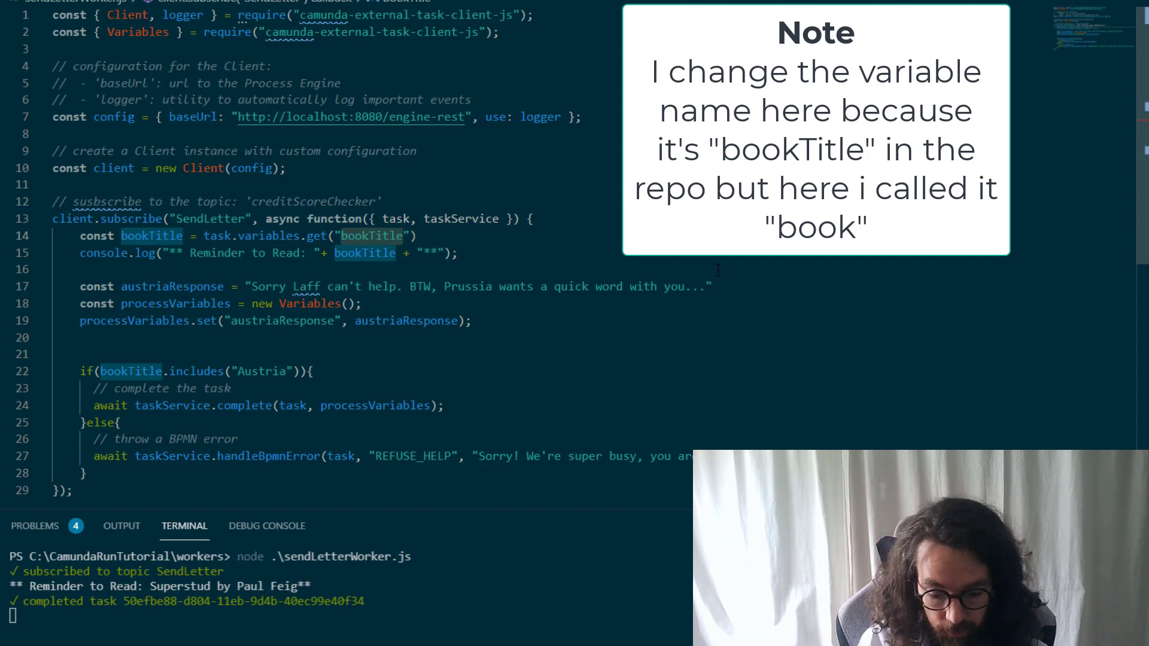
pyautogui.write('book')
pyautogui.click(746, 317)
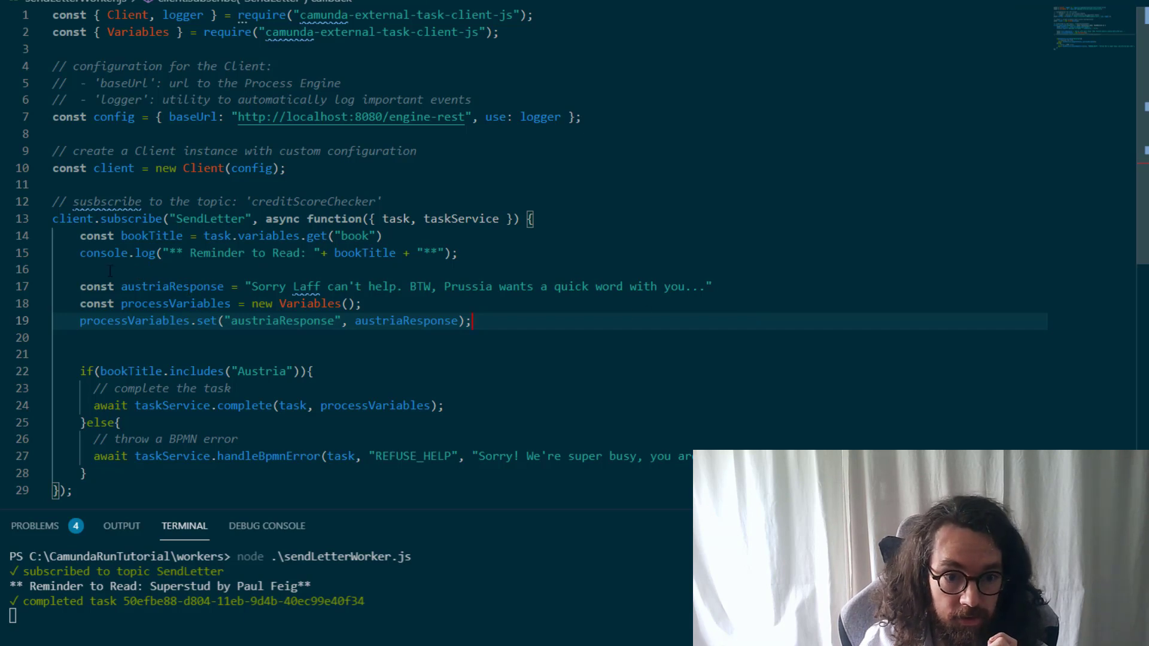
# Examine the austriaResponse variable, the "Austria" condition, the task completion call and the handleBpmnError branch in the handler
pyautogui.click(177, 287)
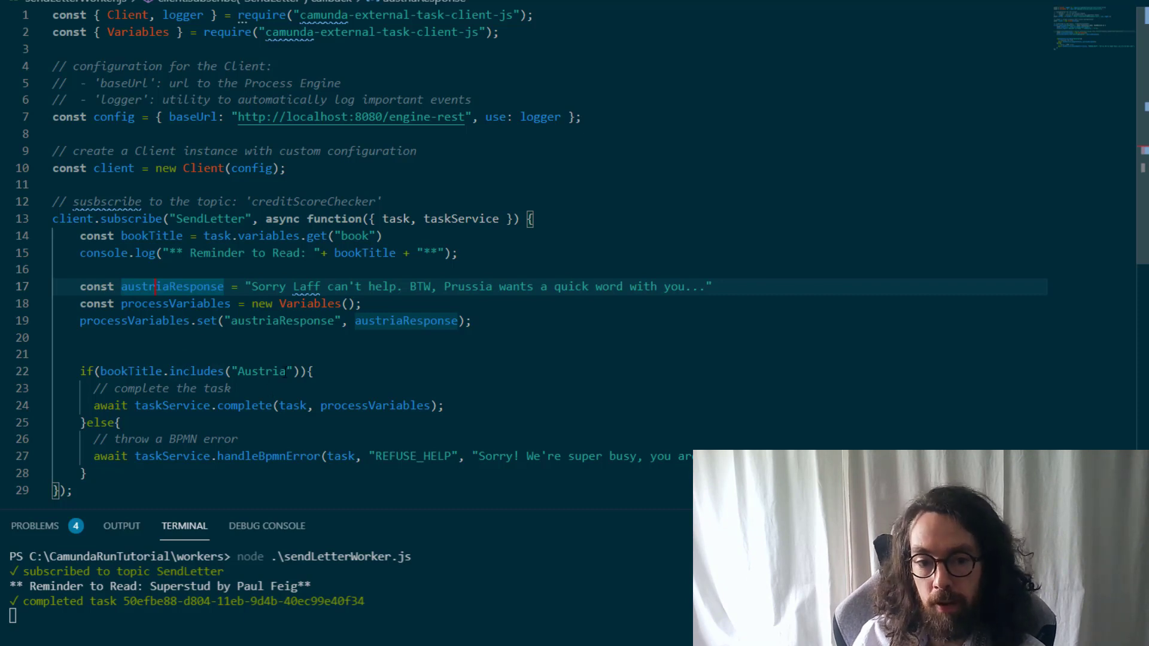
pyautogui.click(275, 372)
pyautogui.click(432, 406)
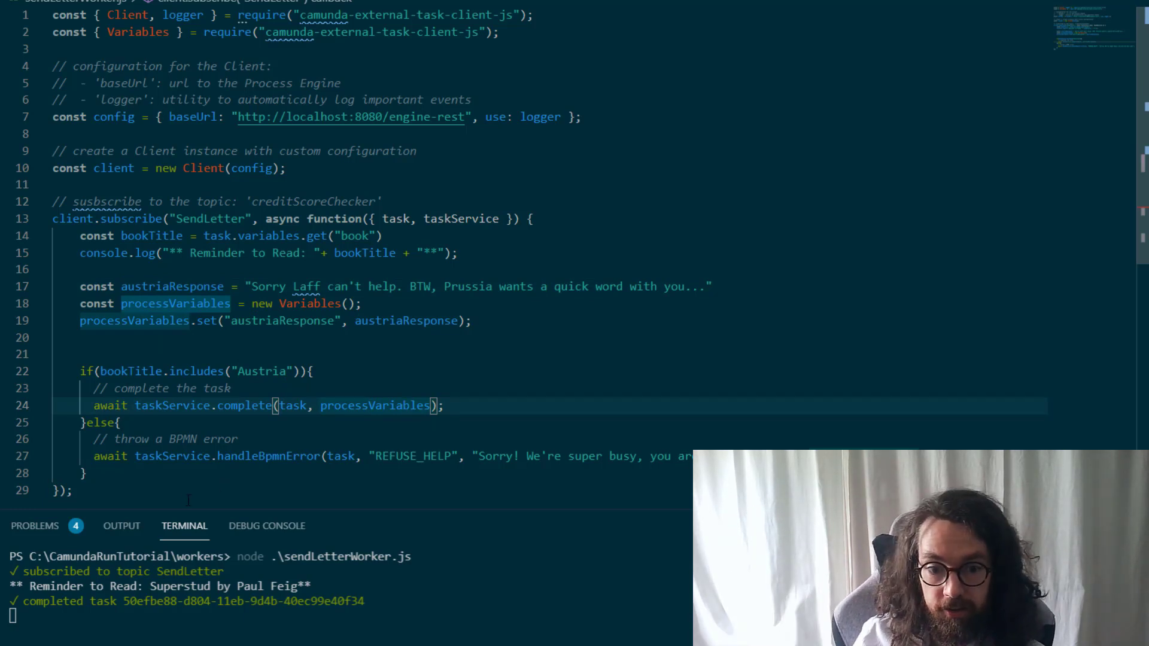
pyautogui.moveTo(90, 458); pyautogui.dragTo(311, 458)
pyautogui.click(134, 471)
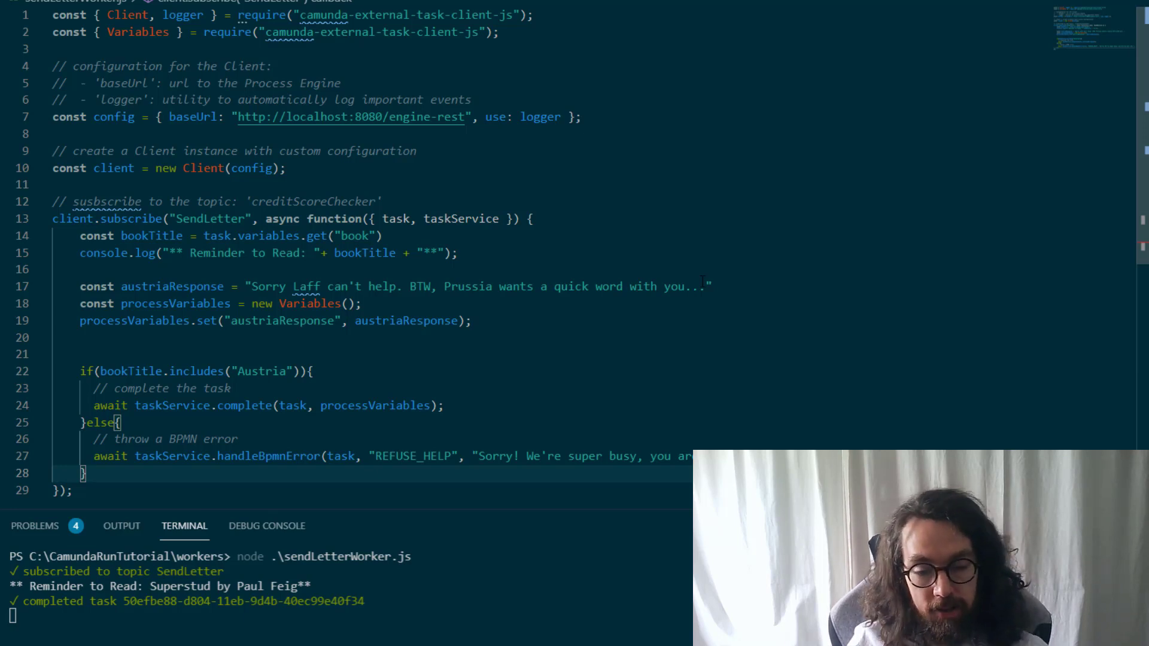
# Stop the running worker in the terminal and restart it with node .\sendLetterWorker.js
pyautogui.click(387, 609)
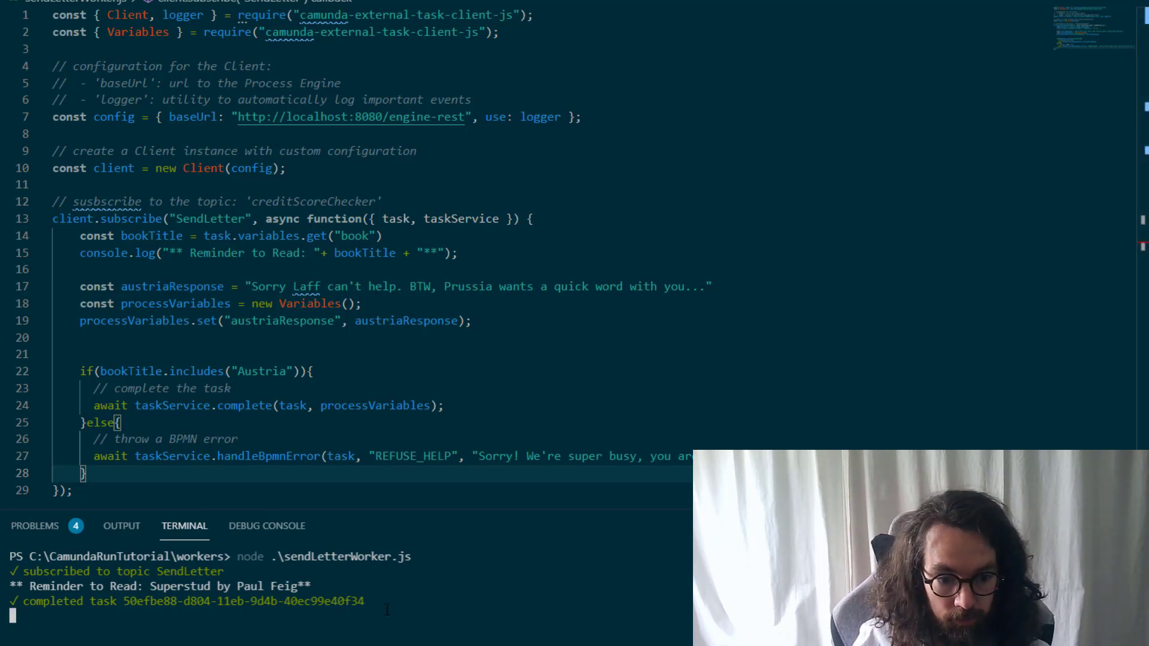
pyautogui.click(480, 332)
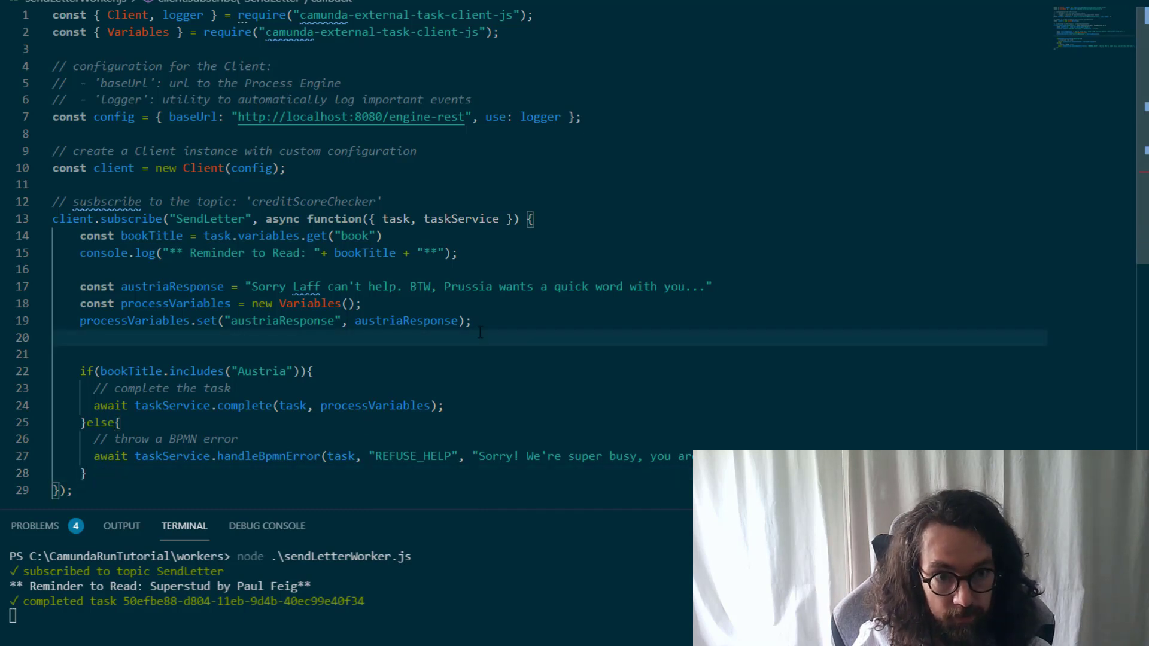
pyautogui.click(403, 610)
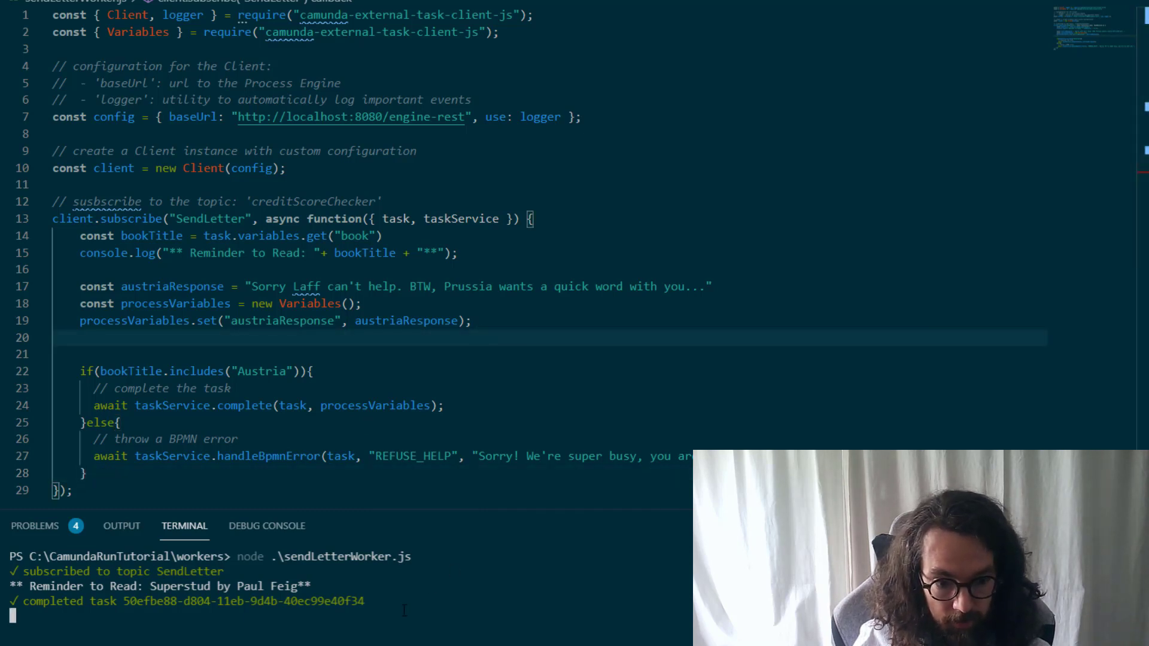
pyautogui.hotkey('ctrl', 'c')
pyautogui.press('Up')
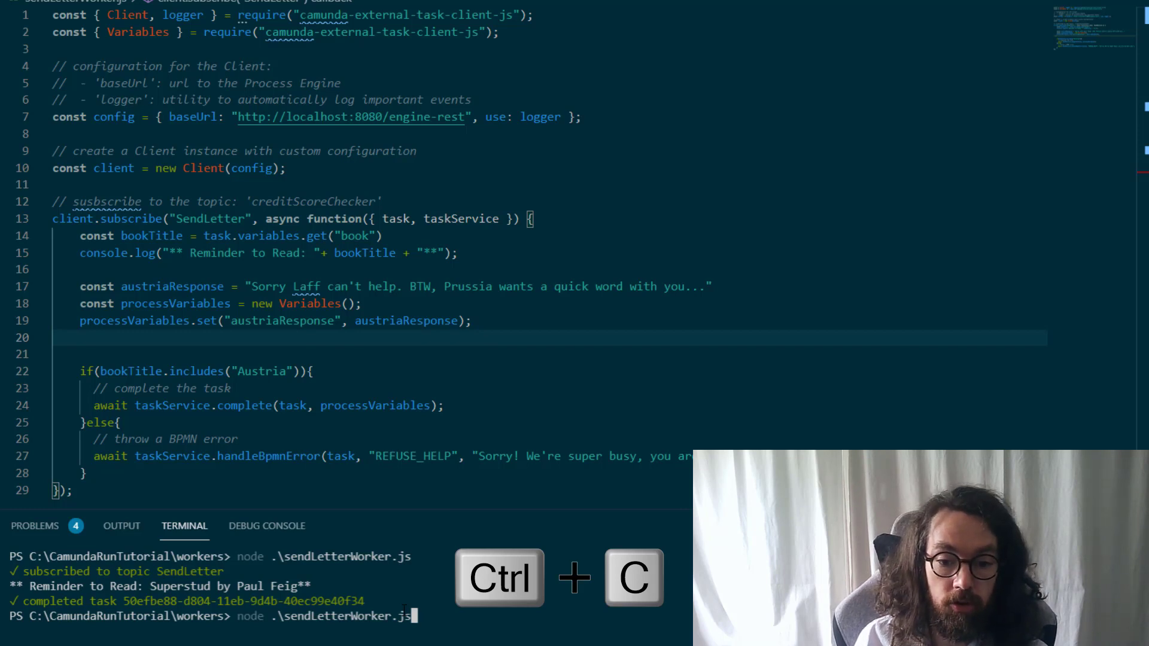
pyautogui.press('Return')
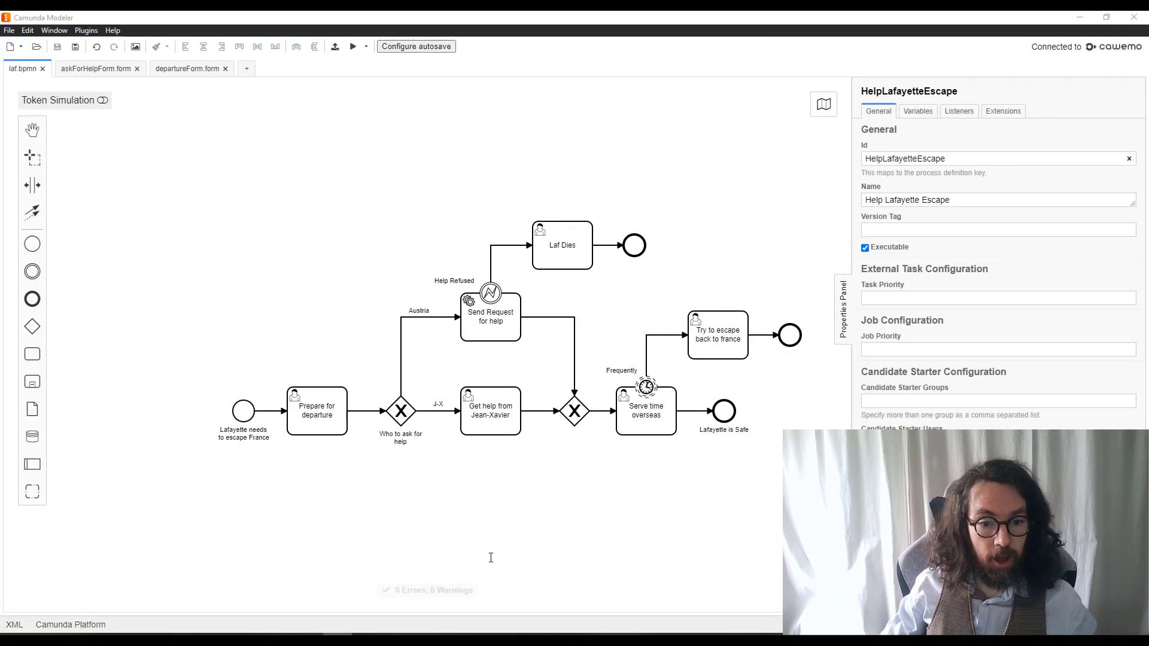
# Switch to Camunda Tasklist in the browser and start a new Help Lafayette Escape process instance without adding variables
pyautogui.moveTo(585, 275)
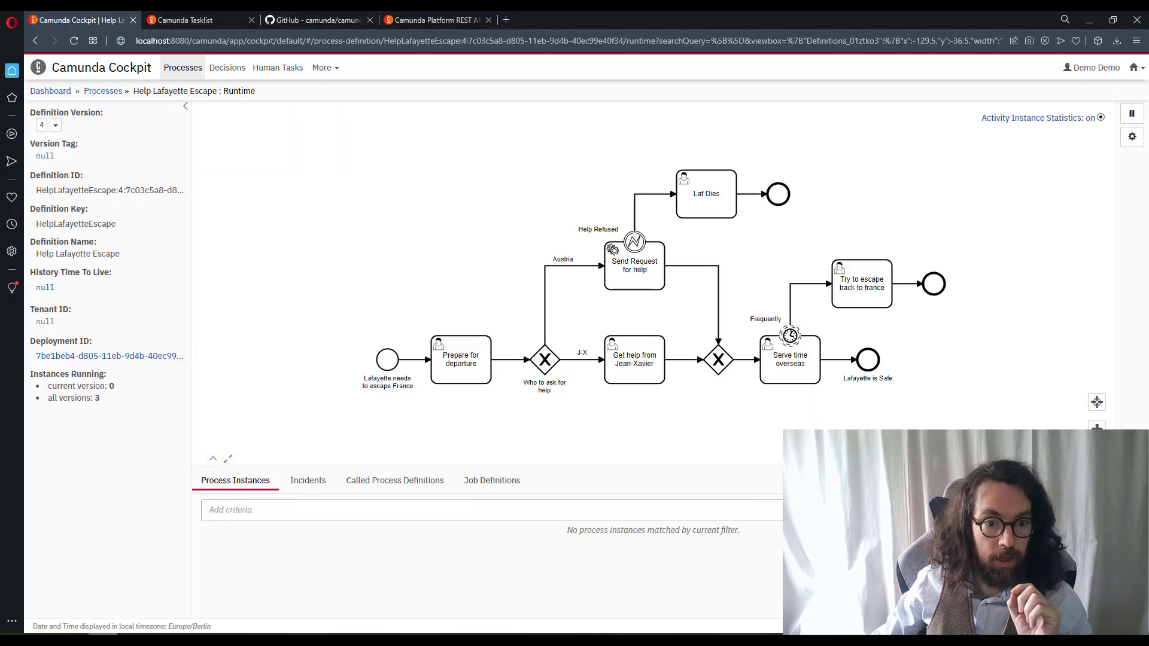
pyautogui.moveTo(367, 213); pyautogui.dragTo(341, 206)
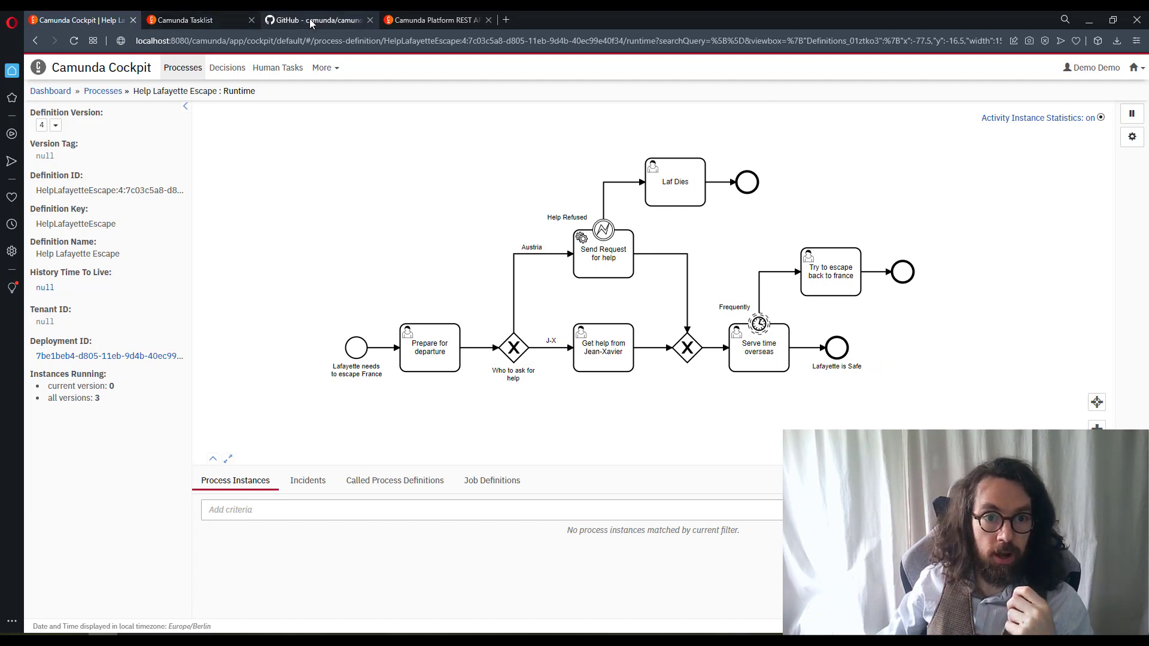
pyautogui.click(238, 20)
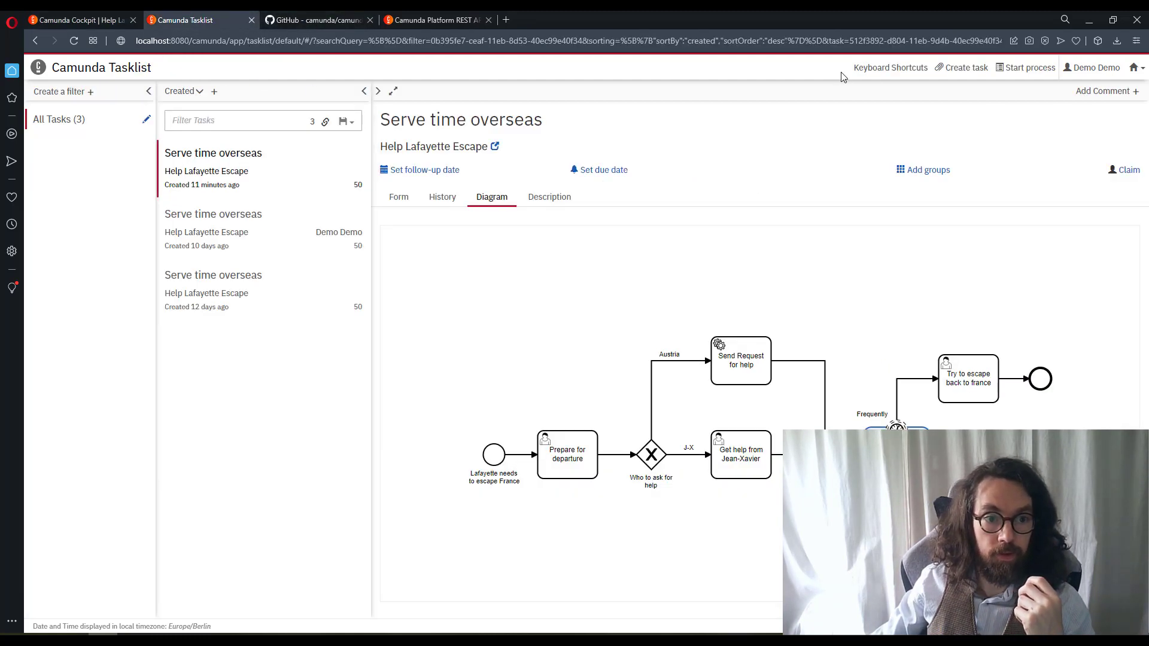
pyautogui.click(1039, 69)
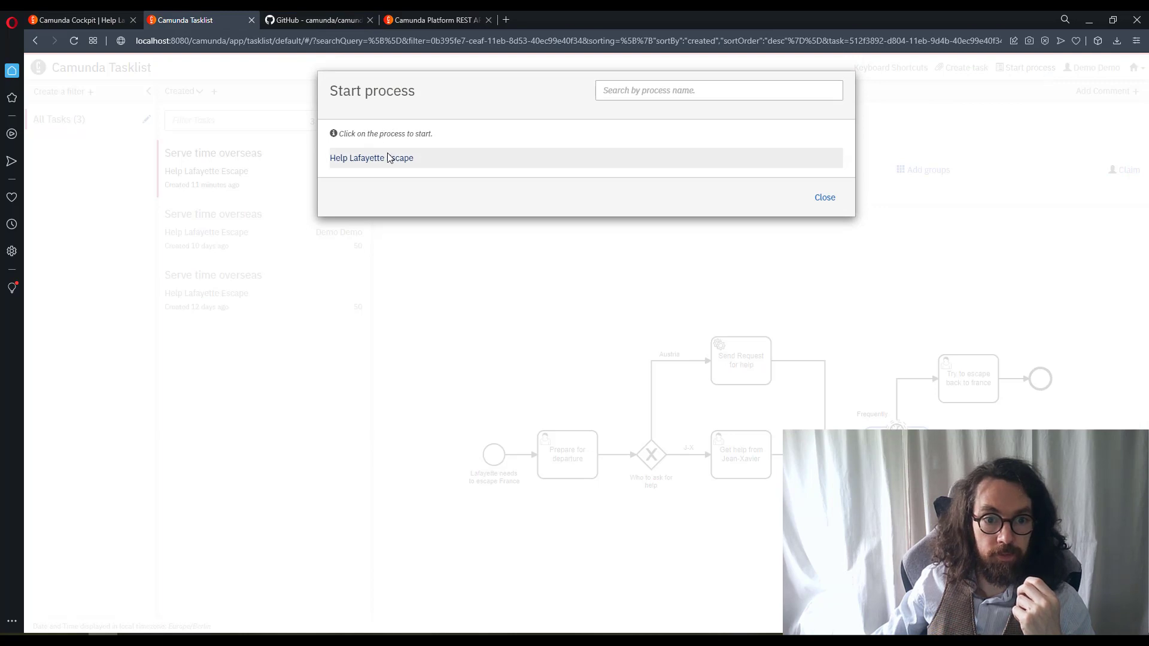
pyautogui.click(390, 158)
pyautogui.click(824, 223)
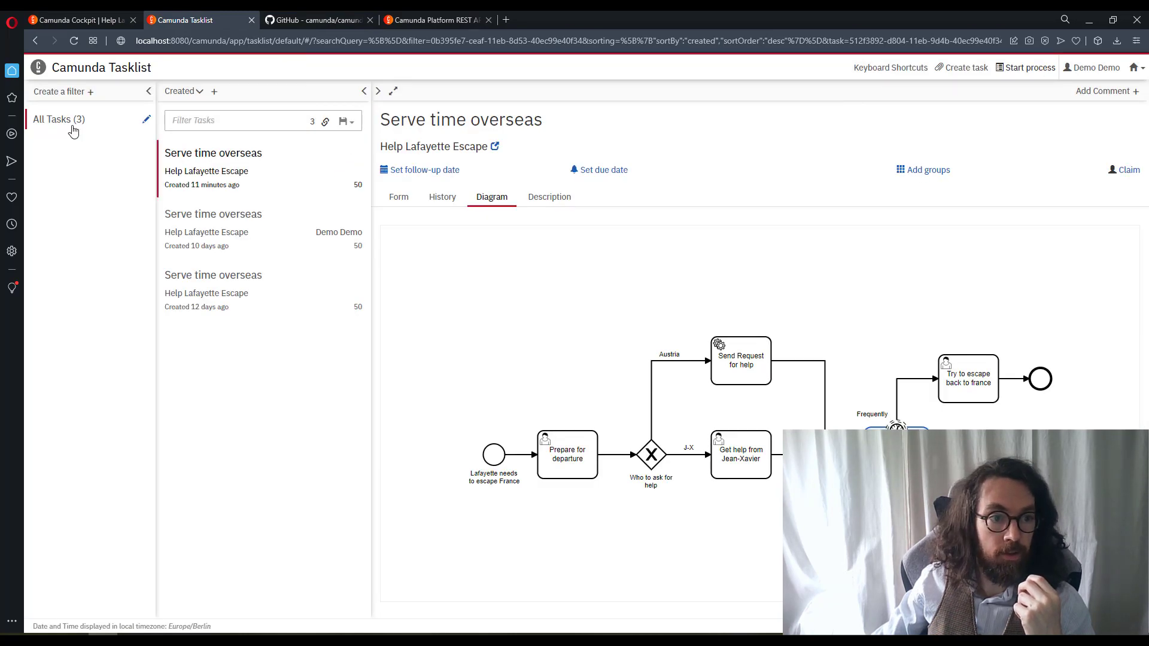
# Open the form of the new Prepare for departure task and claim the task
pyautogui.click(256, 174)
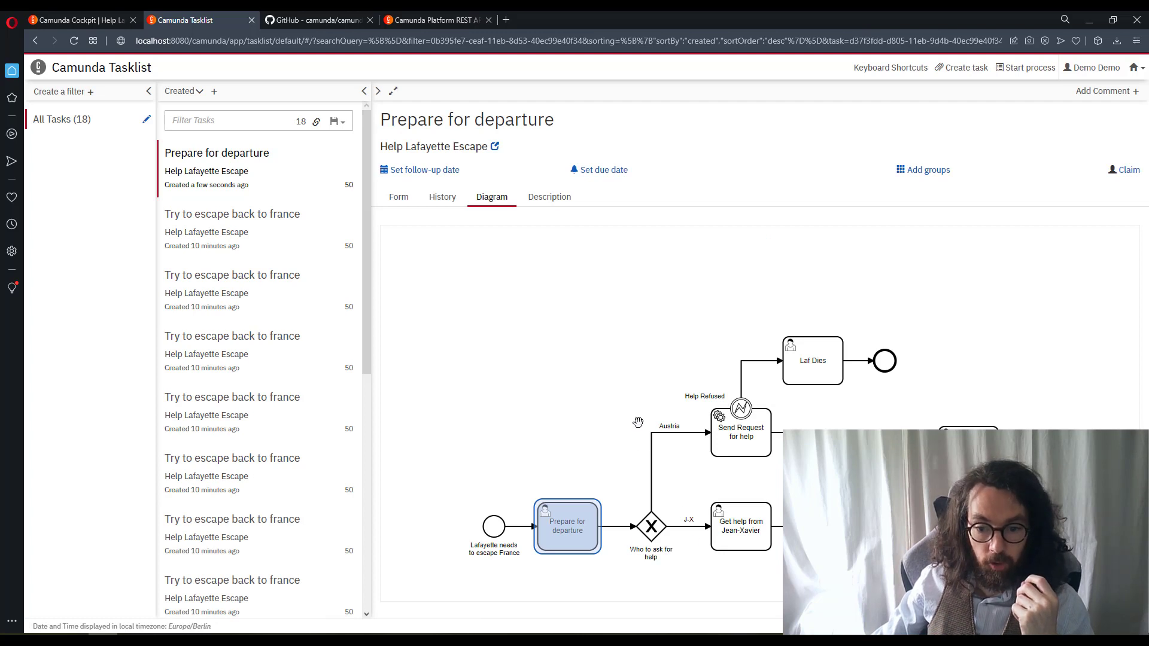
pyautogui.click(398, 202)
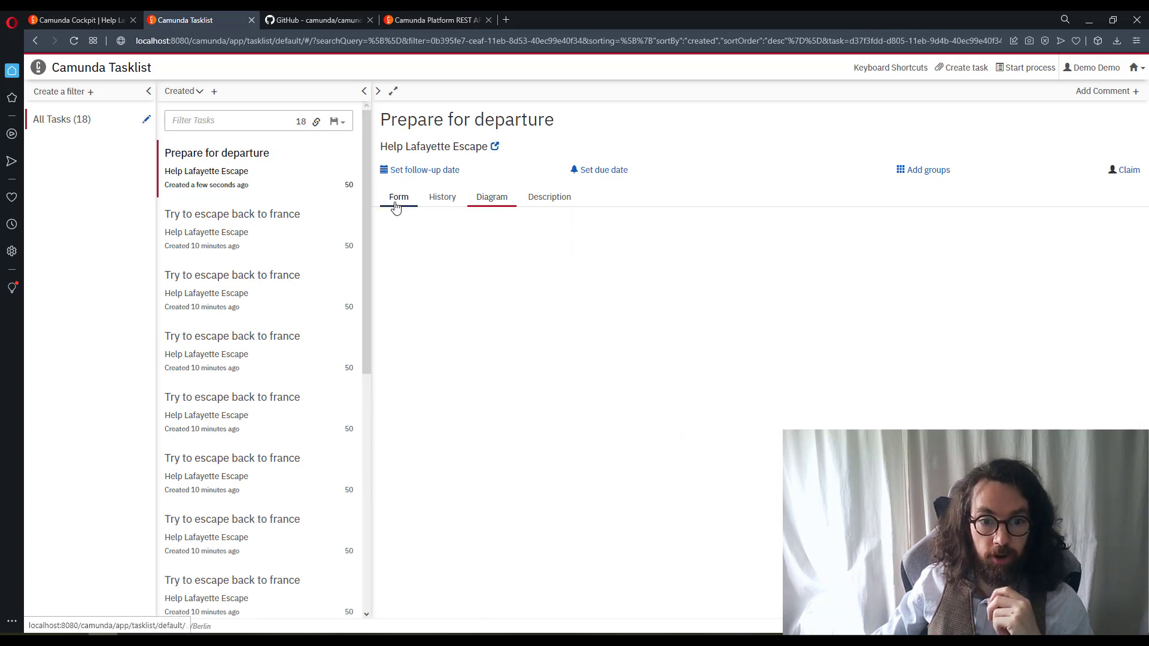
pyautogui.click(1128, 171)
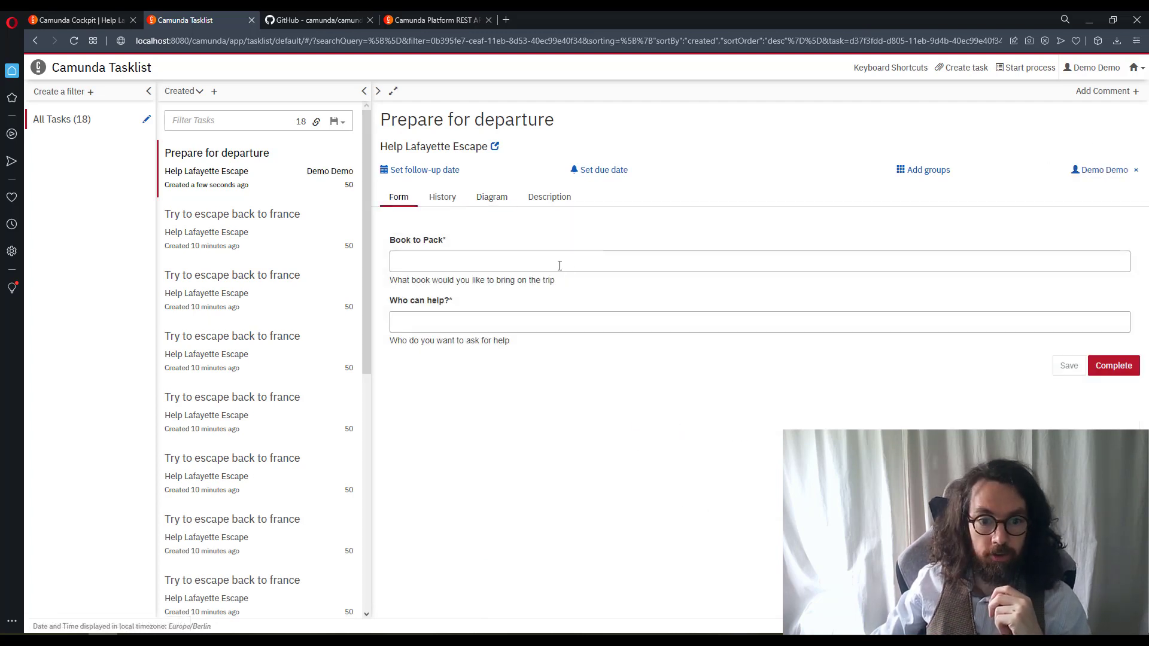
# Enter "I, Claudius by Robert Graves" as the Book to Pack
pyautogui.click(561, 265)
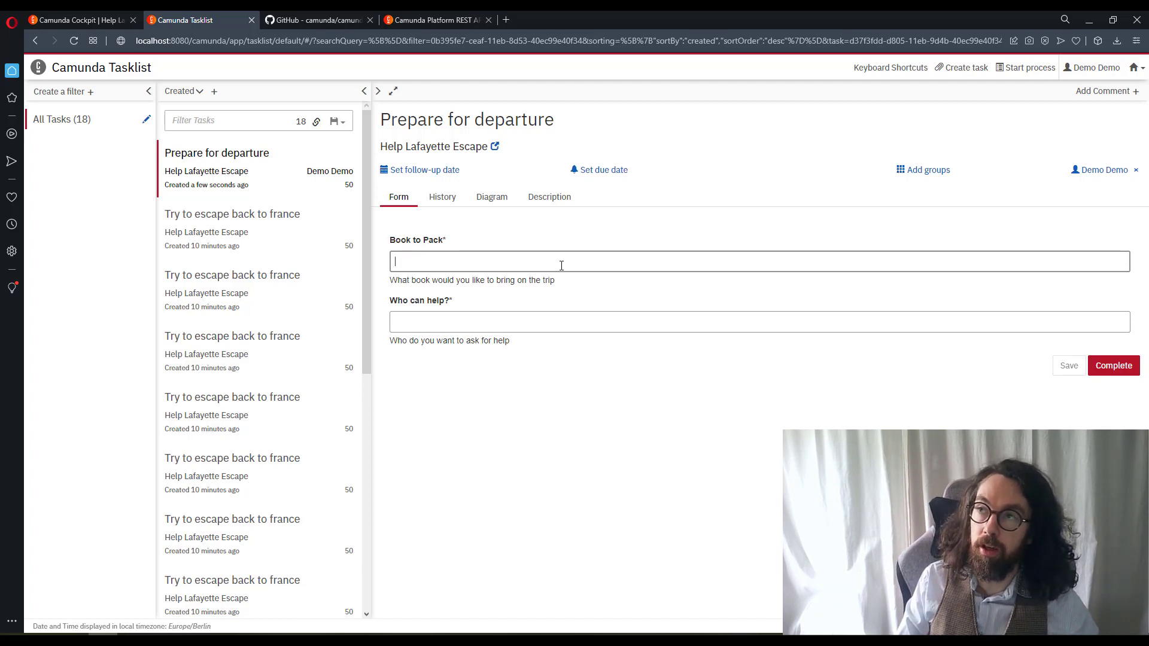
pyautogui.write('I, Cl')
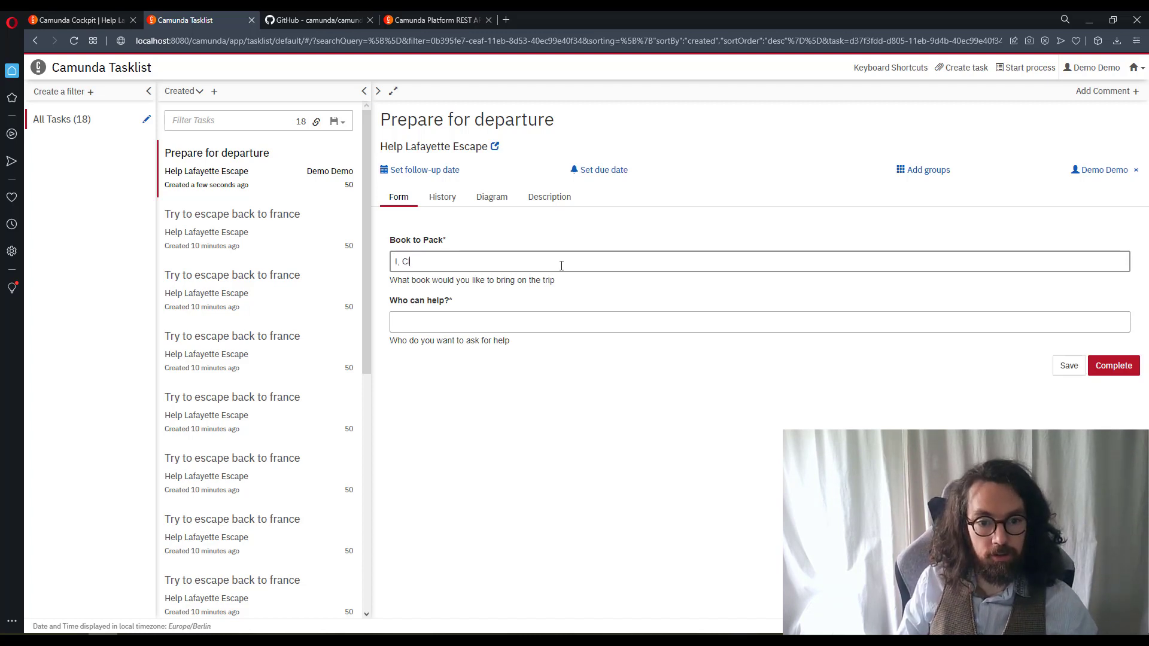
pyautogui.write('audius')
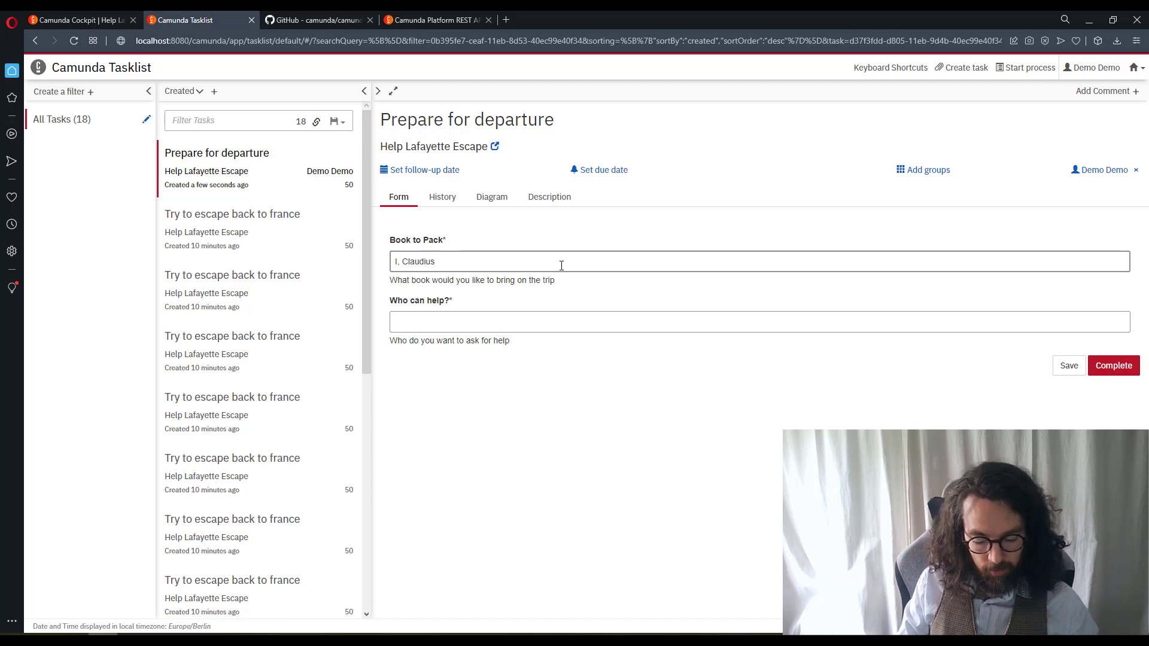
pyautogui.write(' by Rob')
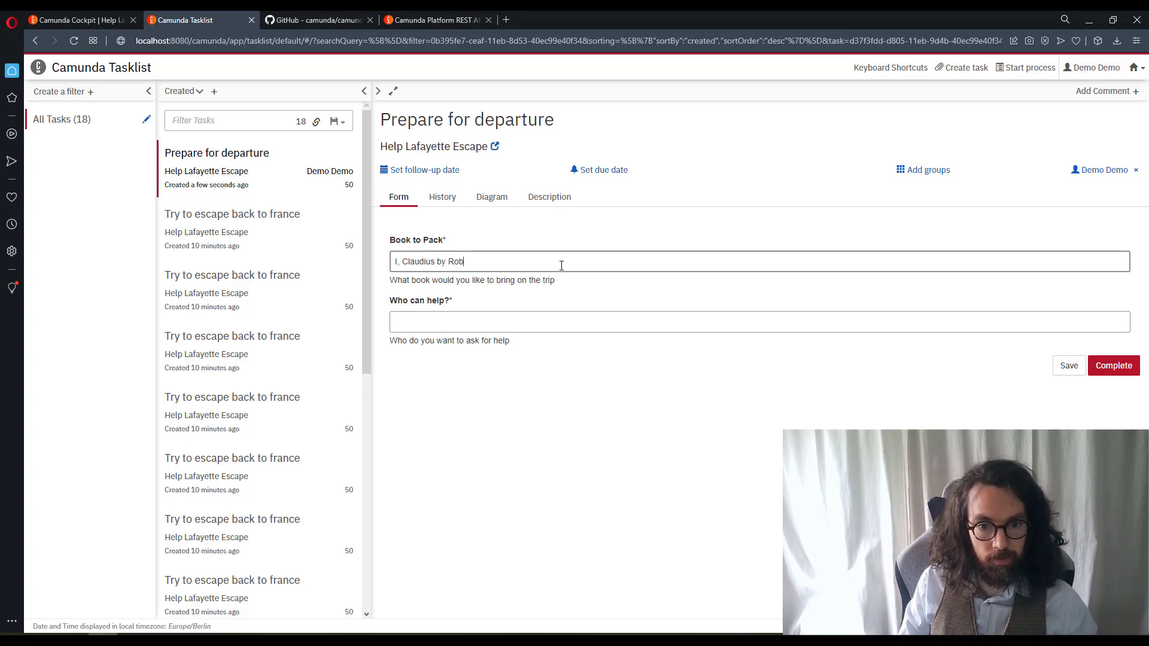
pyautogui.write('ert Graves')
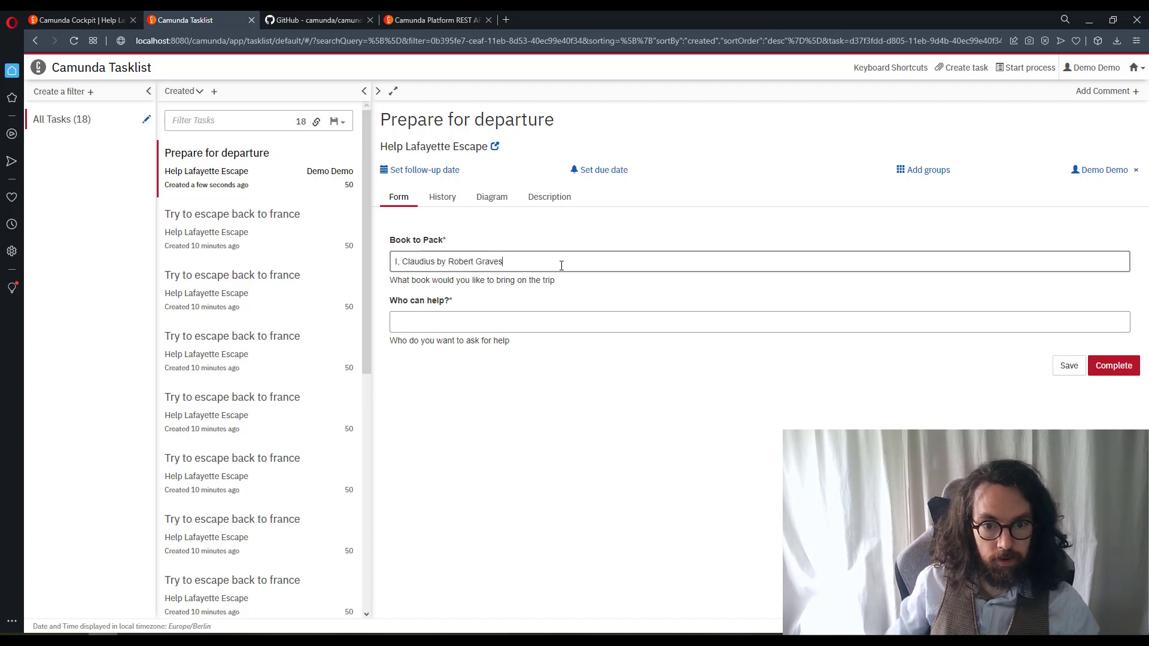
# Set Who can help? to "Austria" and complete the Prepare for departure task
pyautogui.moveTo(516, 343); pyautogui.dragTo(508, 340)
pyautogui.click(464, 323)
pyautogui.write('Aus')
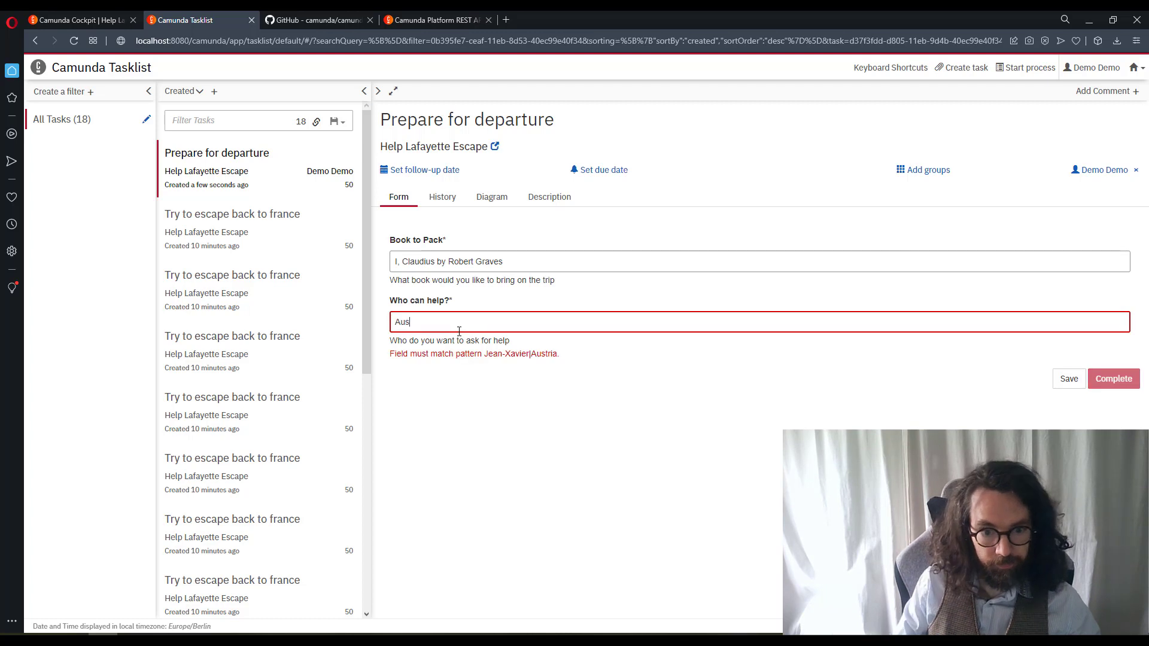
pyautogui.doubleClick(550, 352)
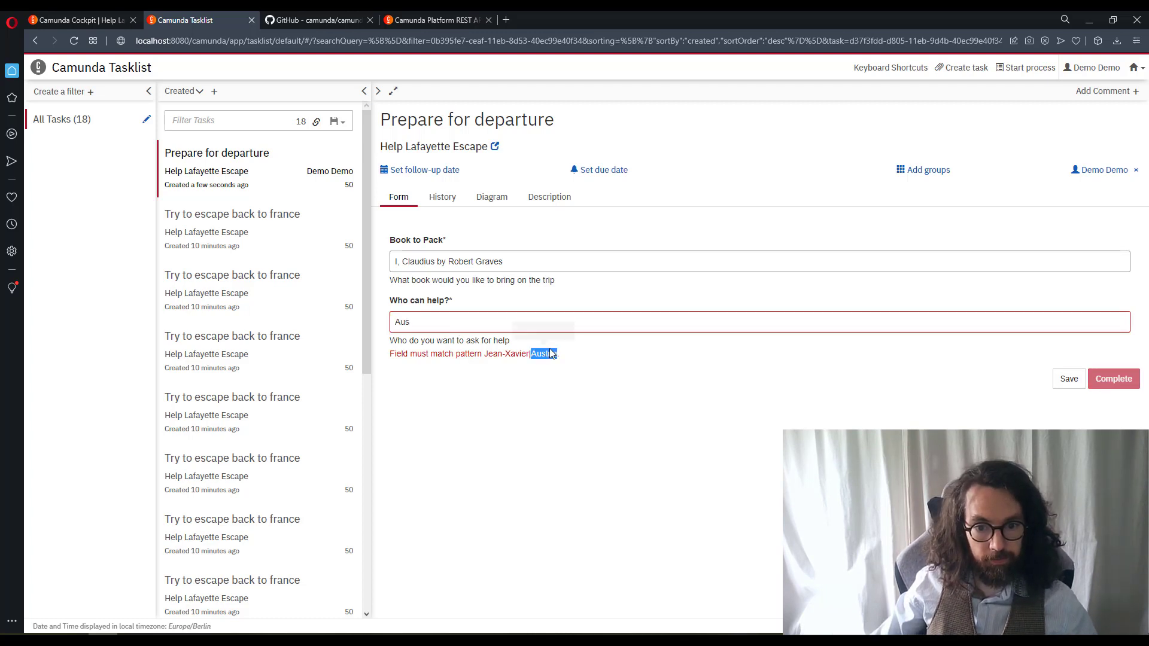
pyautogui.click(480, 316)
pyautogui.write('tria')
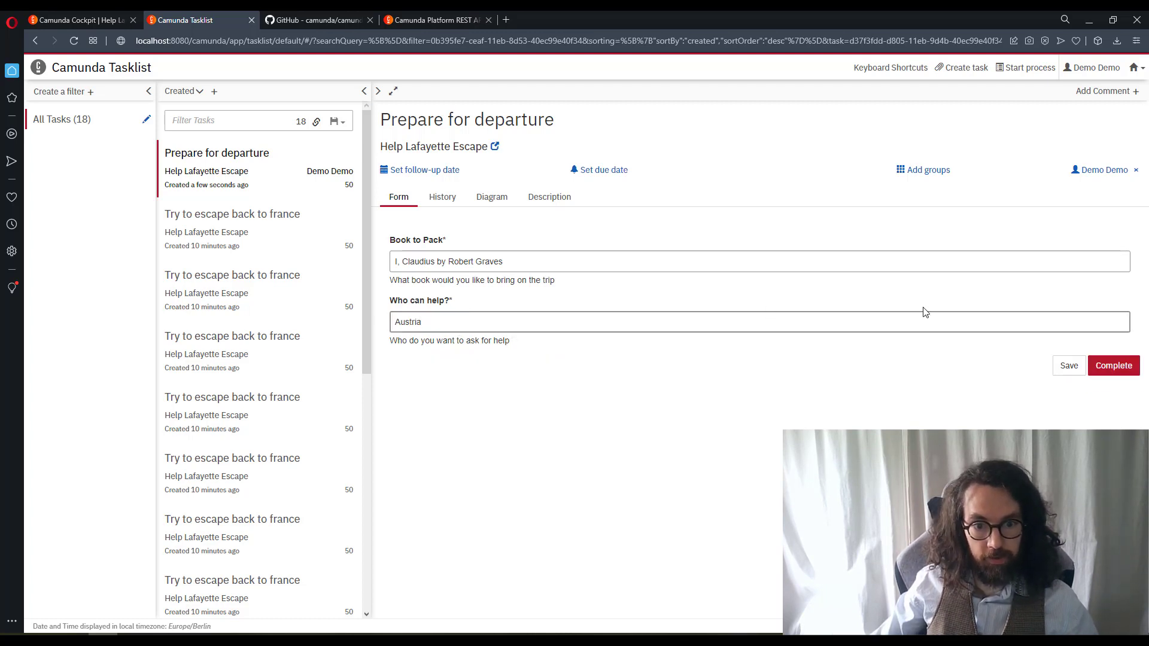
pyautogui.click(1113, 368)
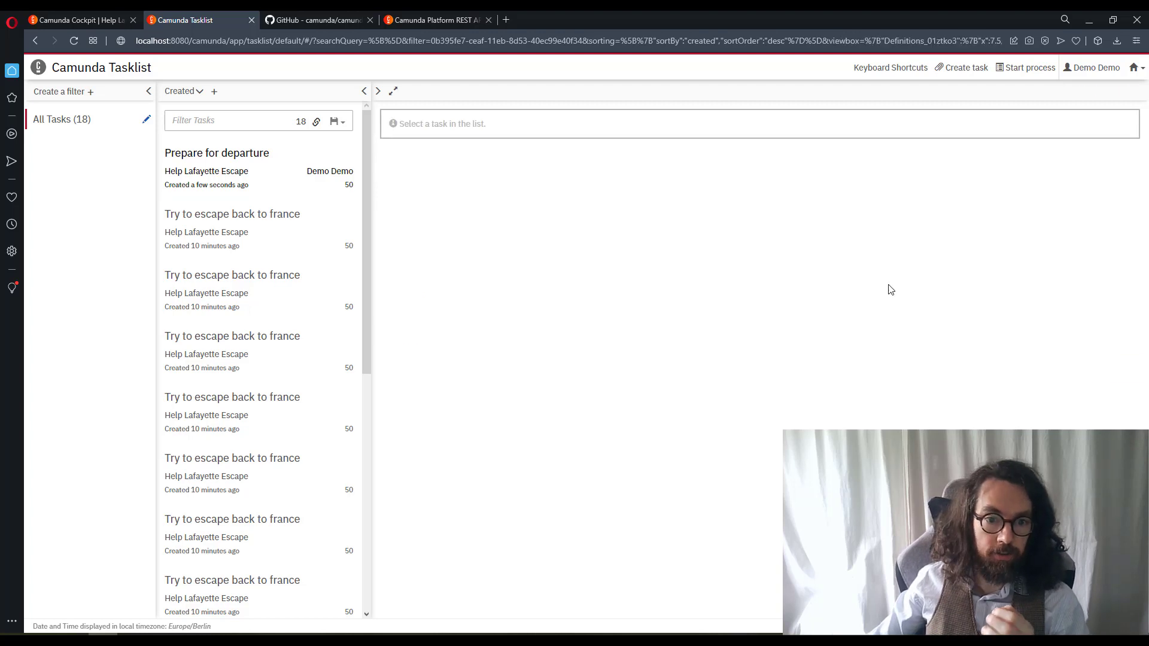
# Inspect the newly created Laf Dies task's diagram in Tasklist and refresh the Help Lafayette Escape runtime view in Cockpit
pyautogui.click(52, 120)
pyautogui.click(239, 170)
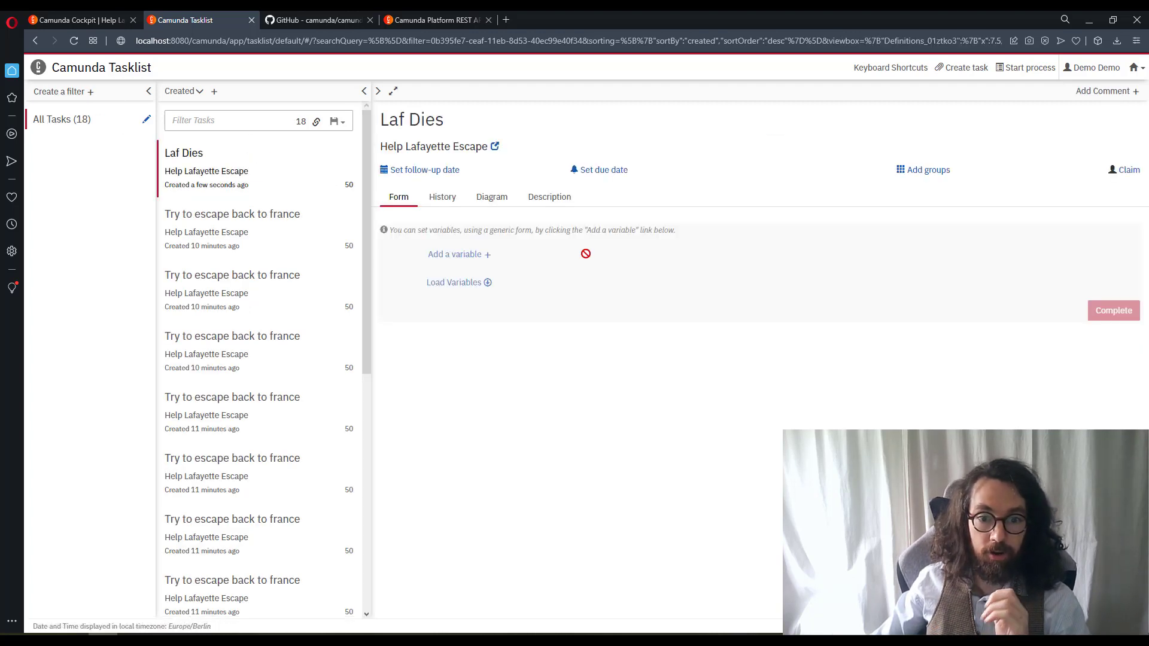
pyautogui.click(488, 197)
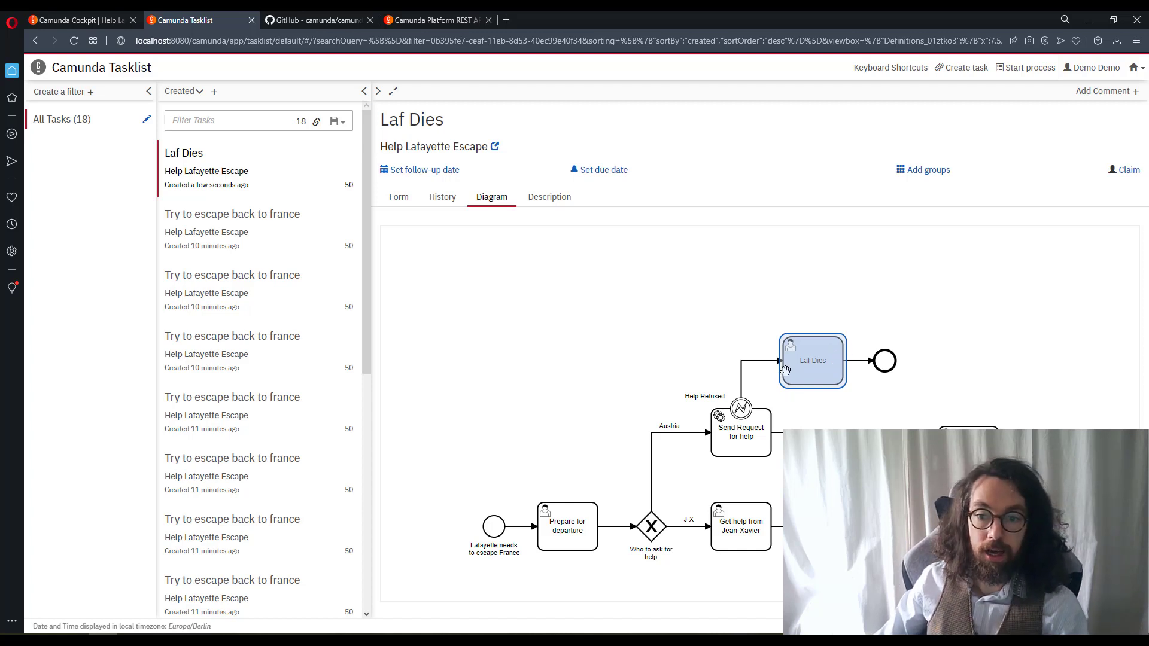
pyautogui.click(60, 22)
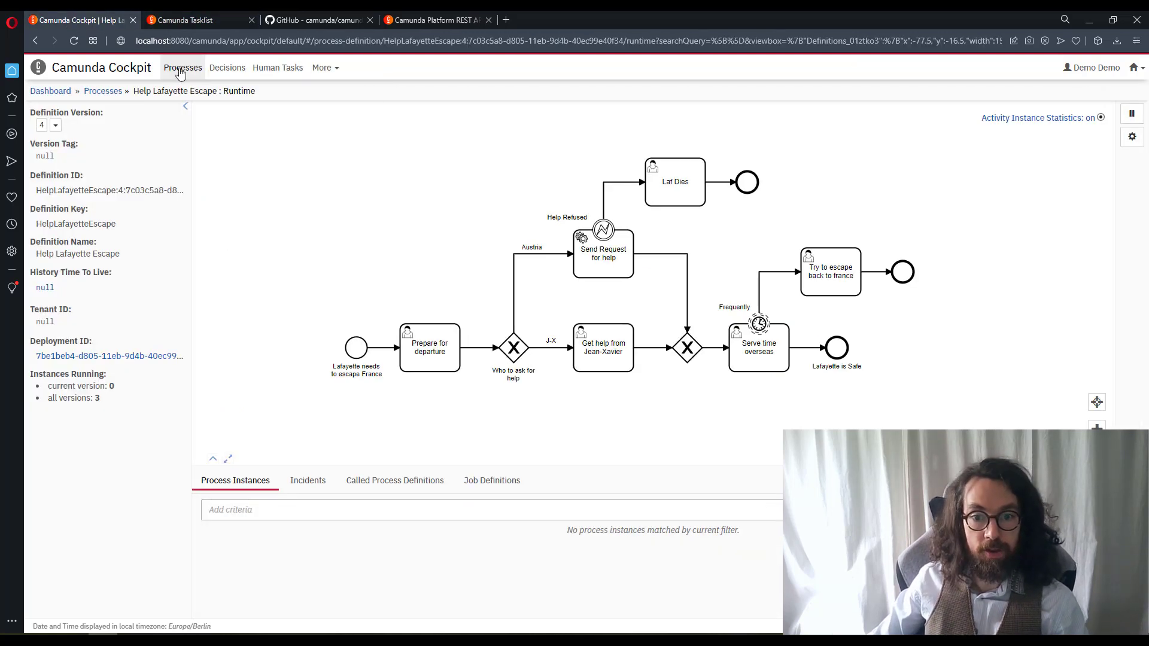
pyautogui.press('F5')
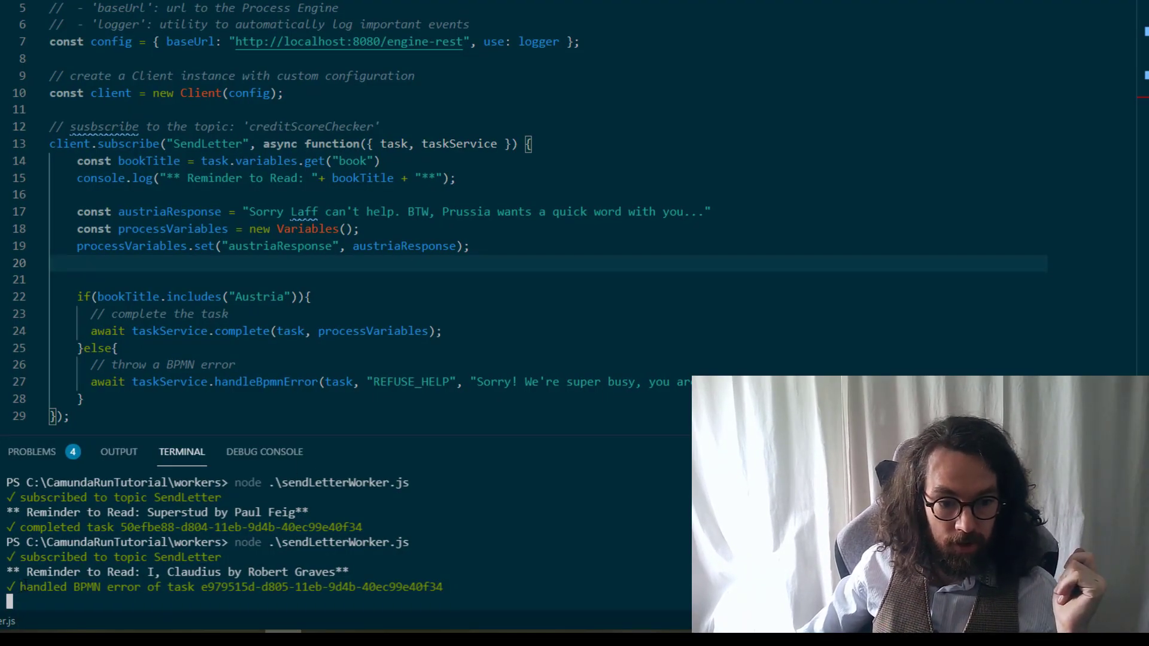
# Examine the BPMN error line in the worker's terminal output in the code editor, and return to Cockpit
pyautogui.moveTo(20, 587); pyautogui.dragTo(340, 584)
pyautogui.rightClick(339, 583)
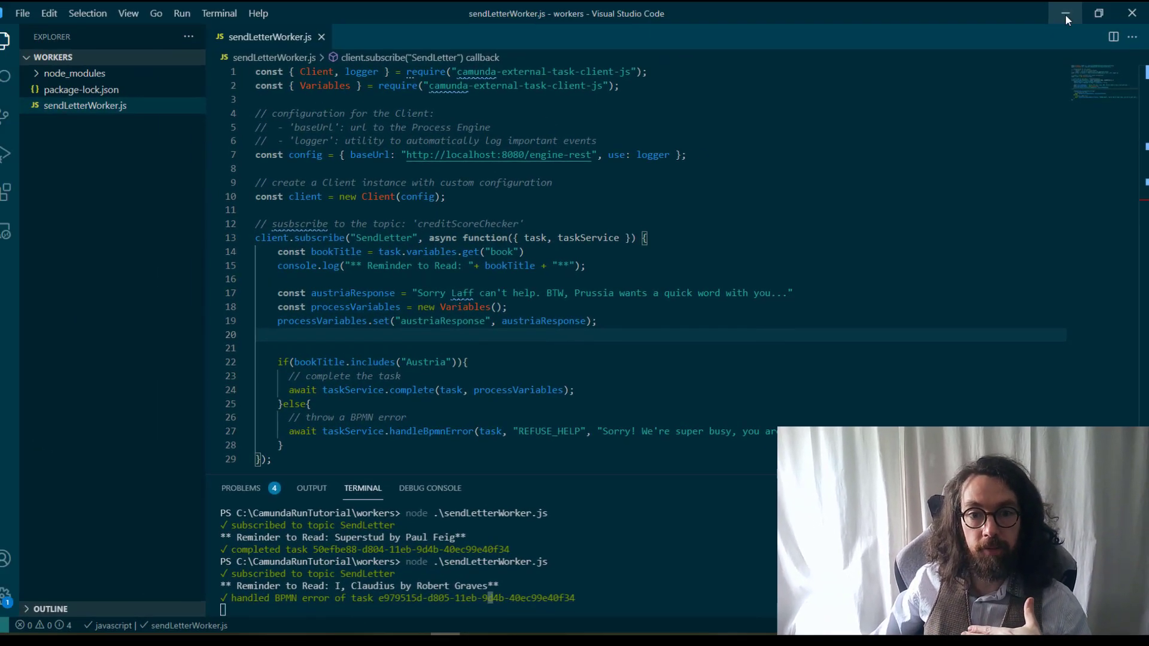
pyautogui.click(1066, 16)
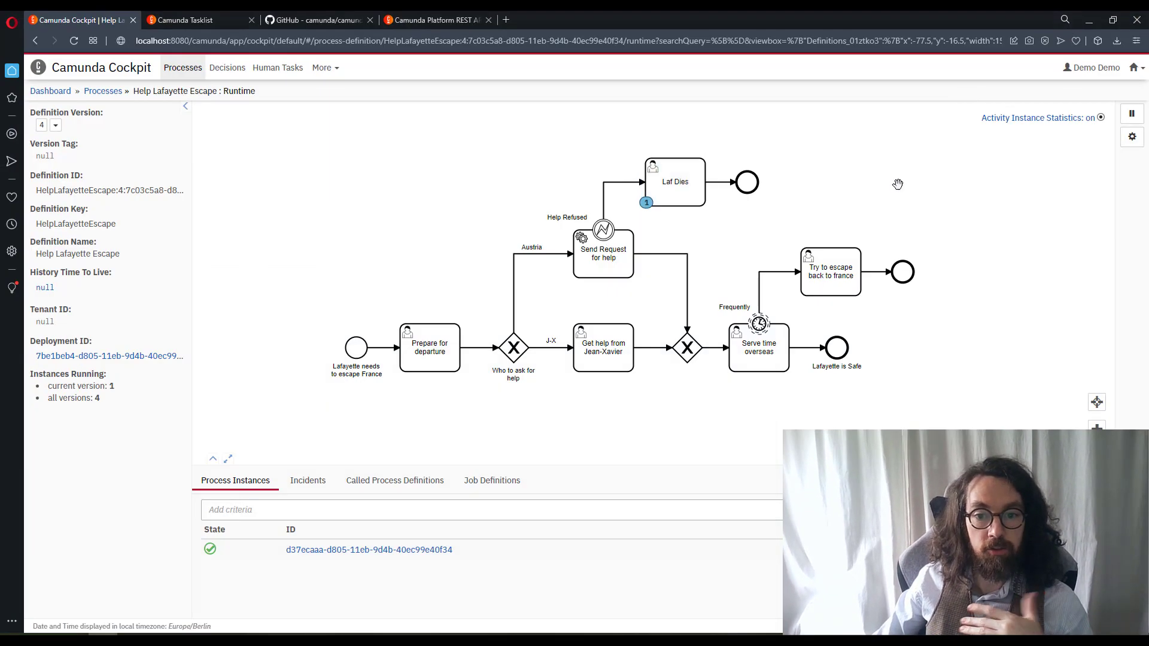